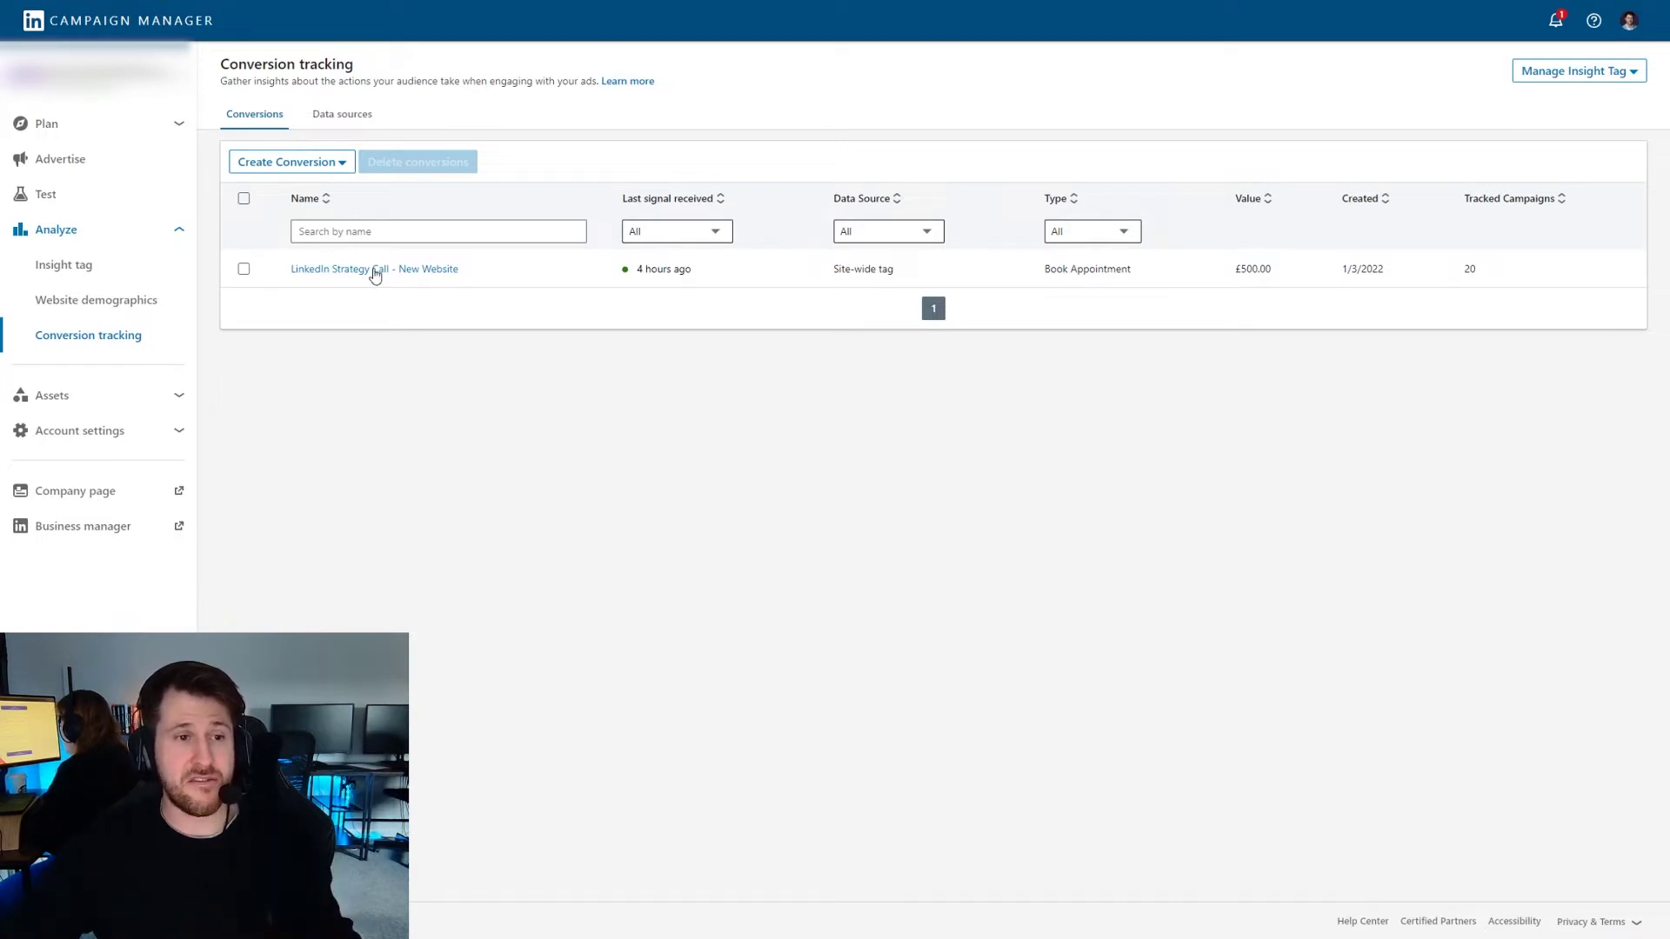
- Open the Insight Tag page to see its three installation options
click(67, 277)
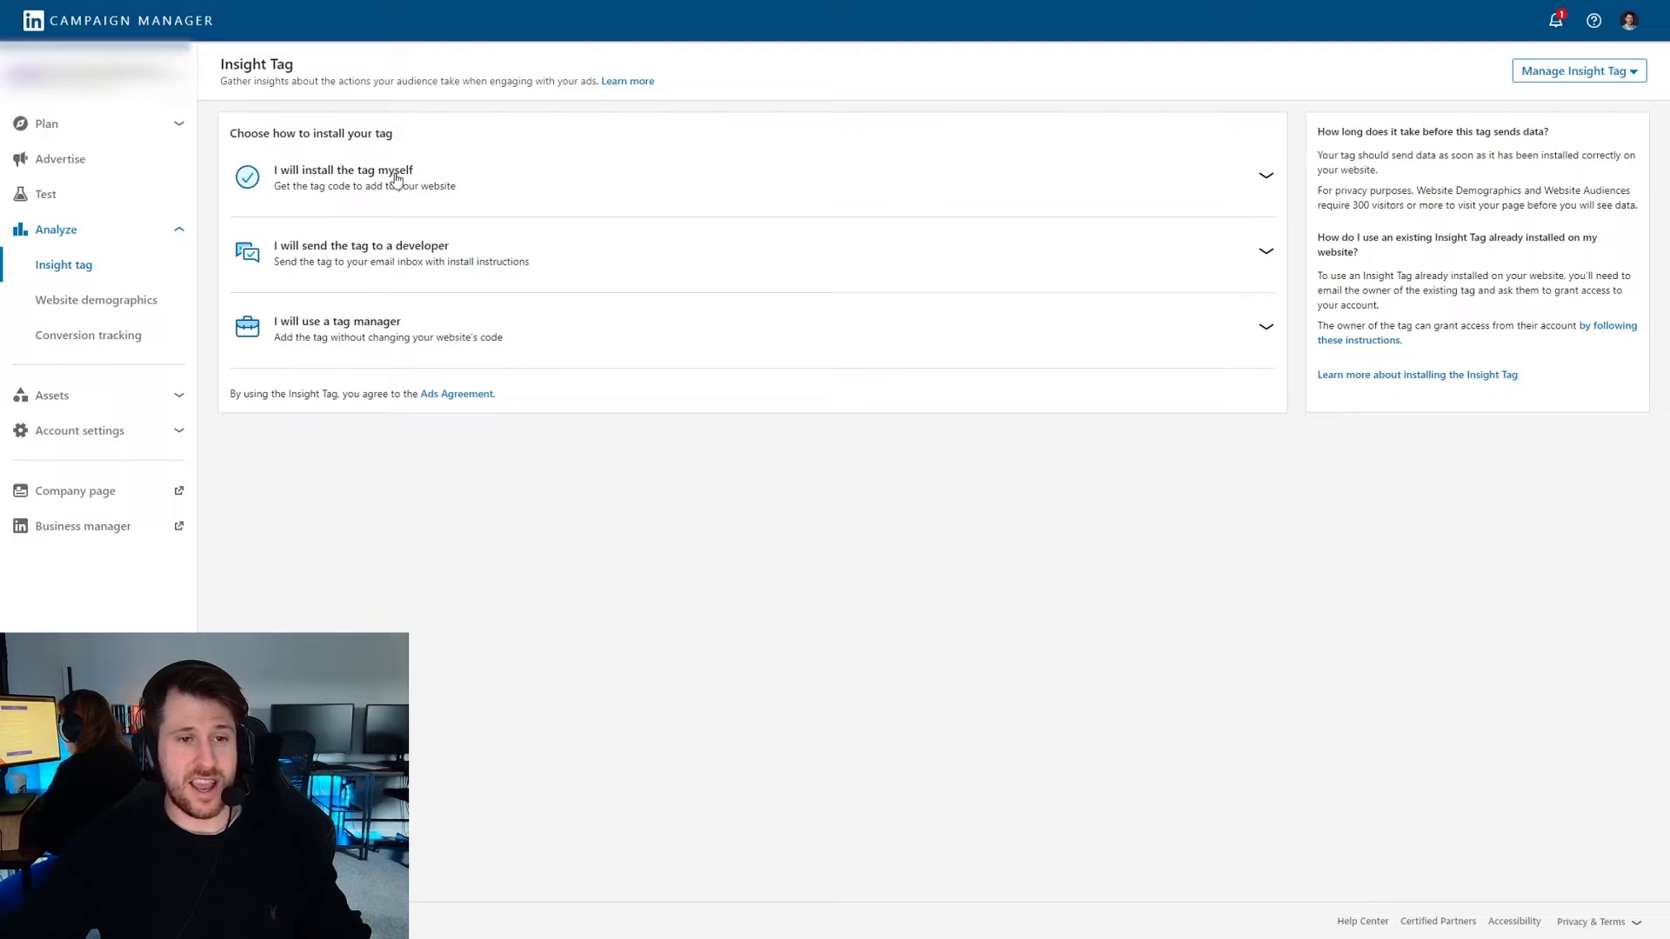
- Review the self-install tag code and tag manager partner ID, then return to Conversion tracking
click(1266, 175)
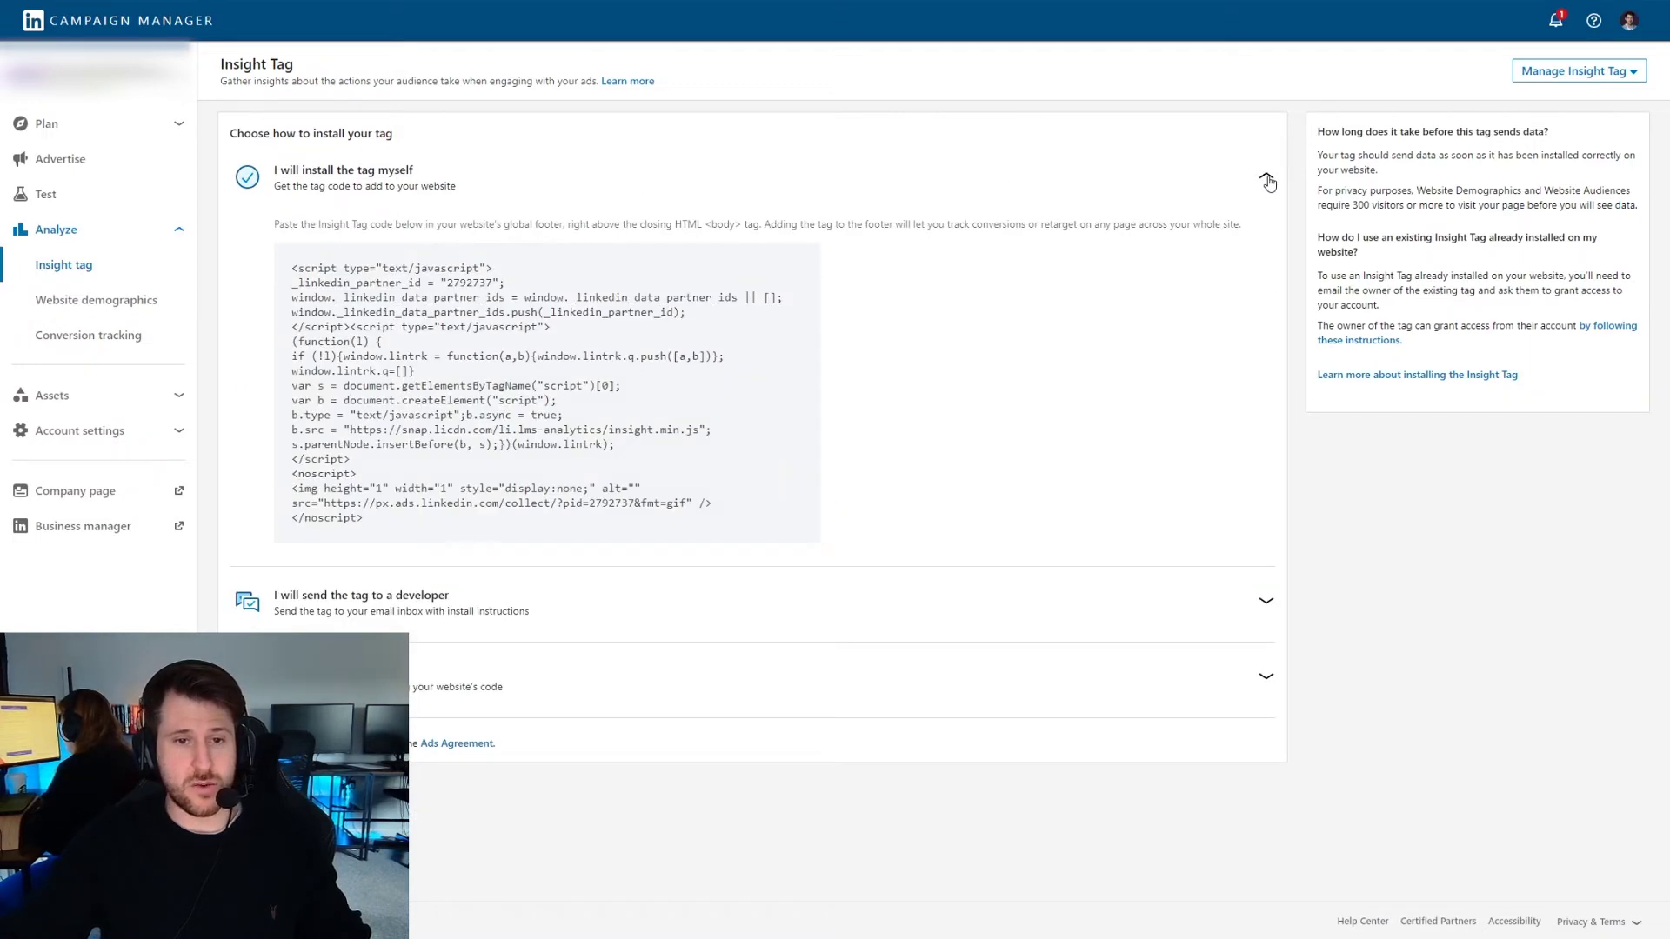
mouse_move(567, 363)
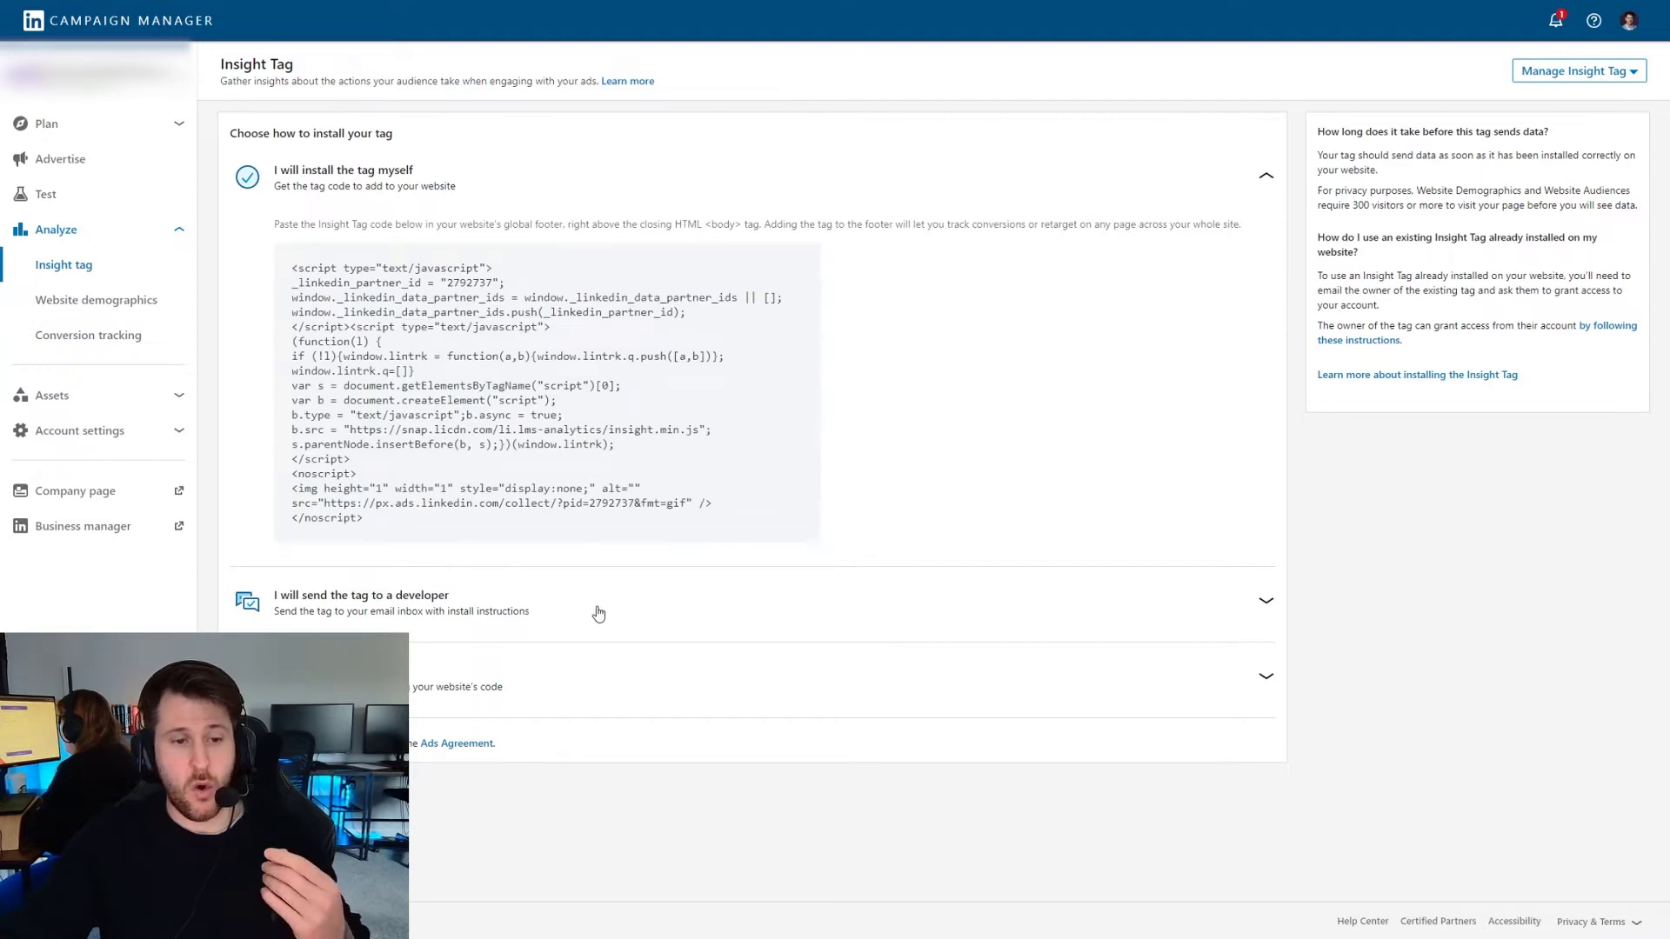
click(506, 680)
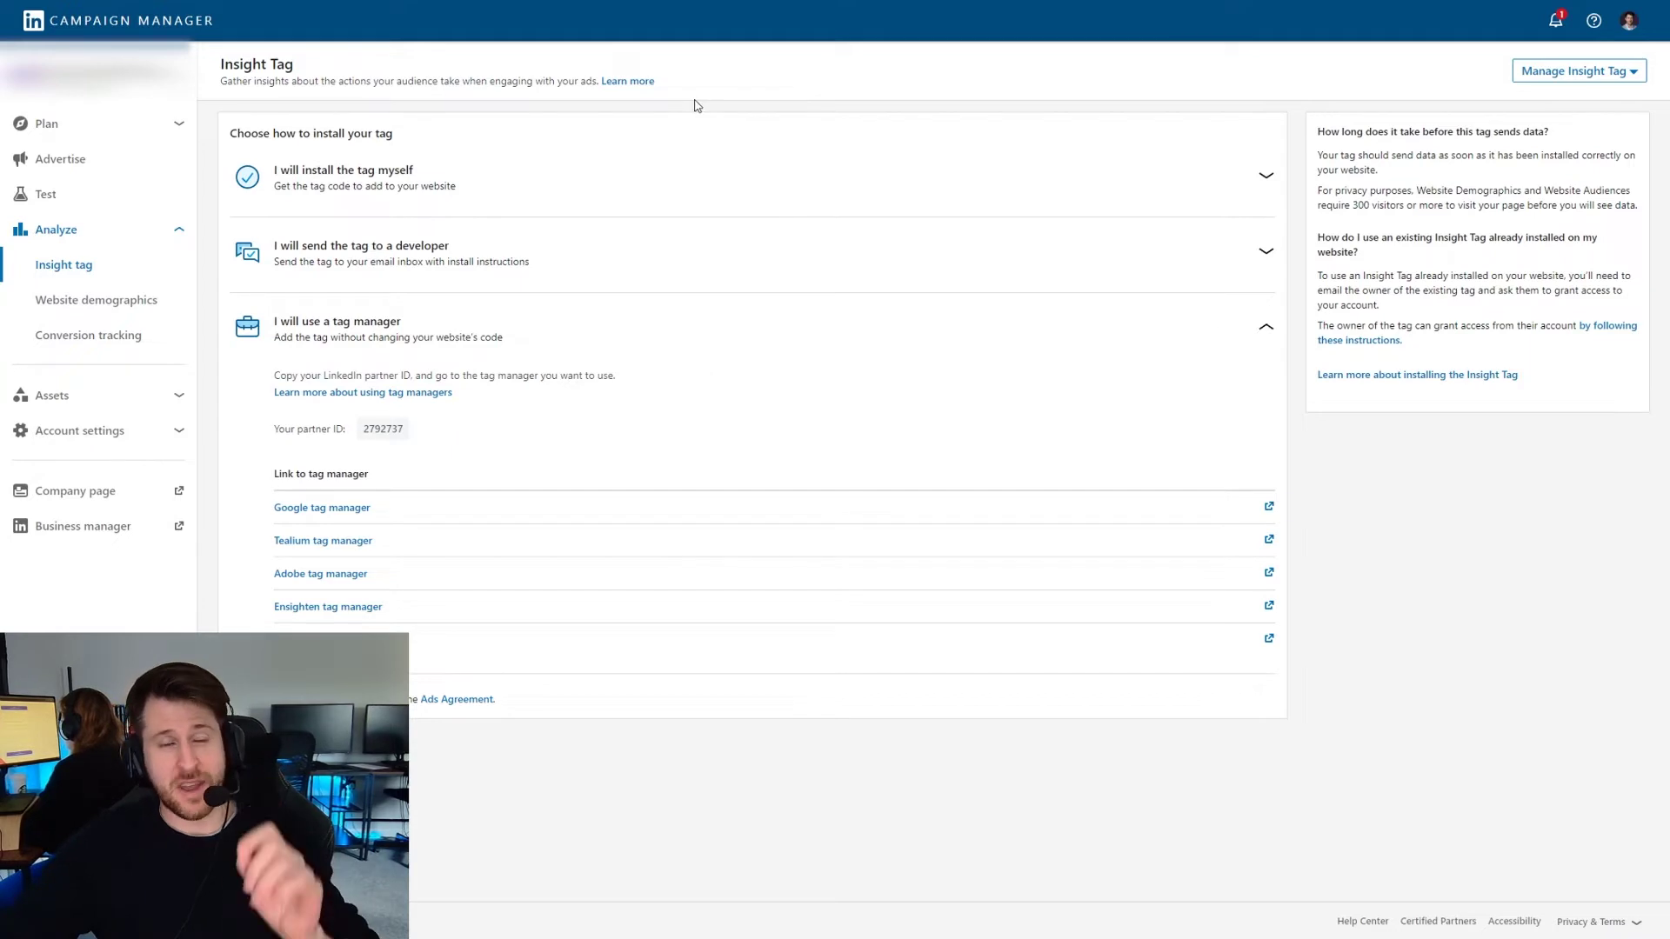
click(86, 337)
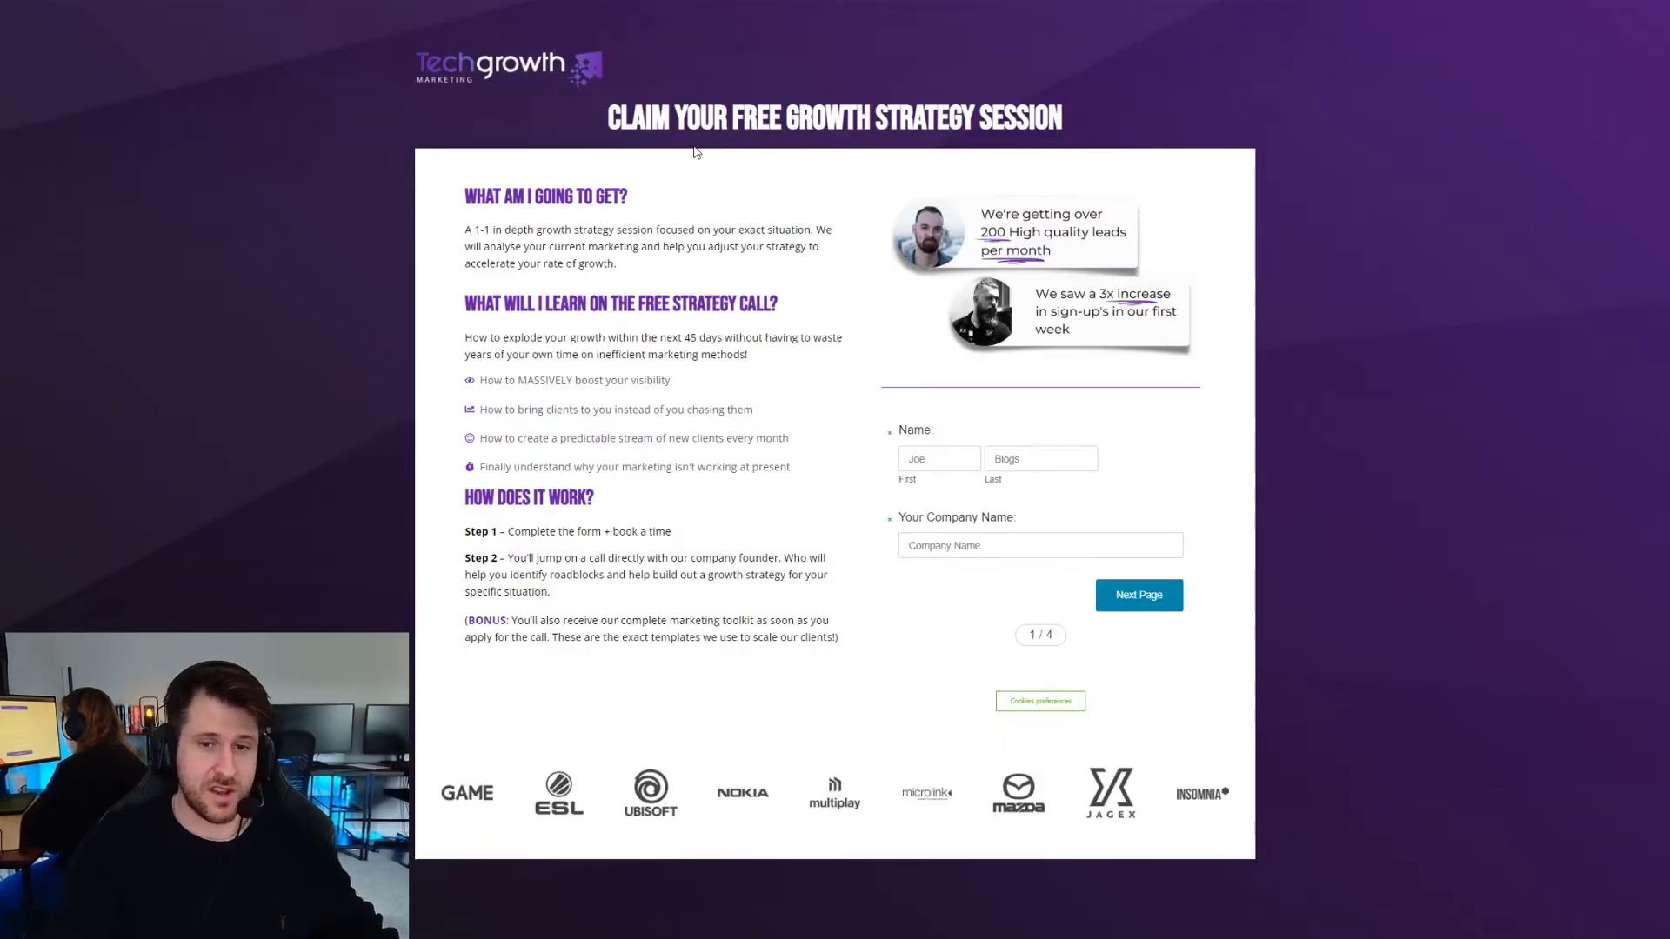
key(F12)
click(972, 11)
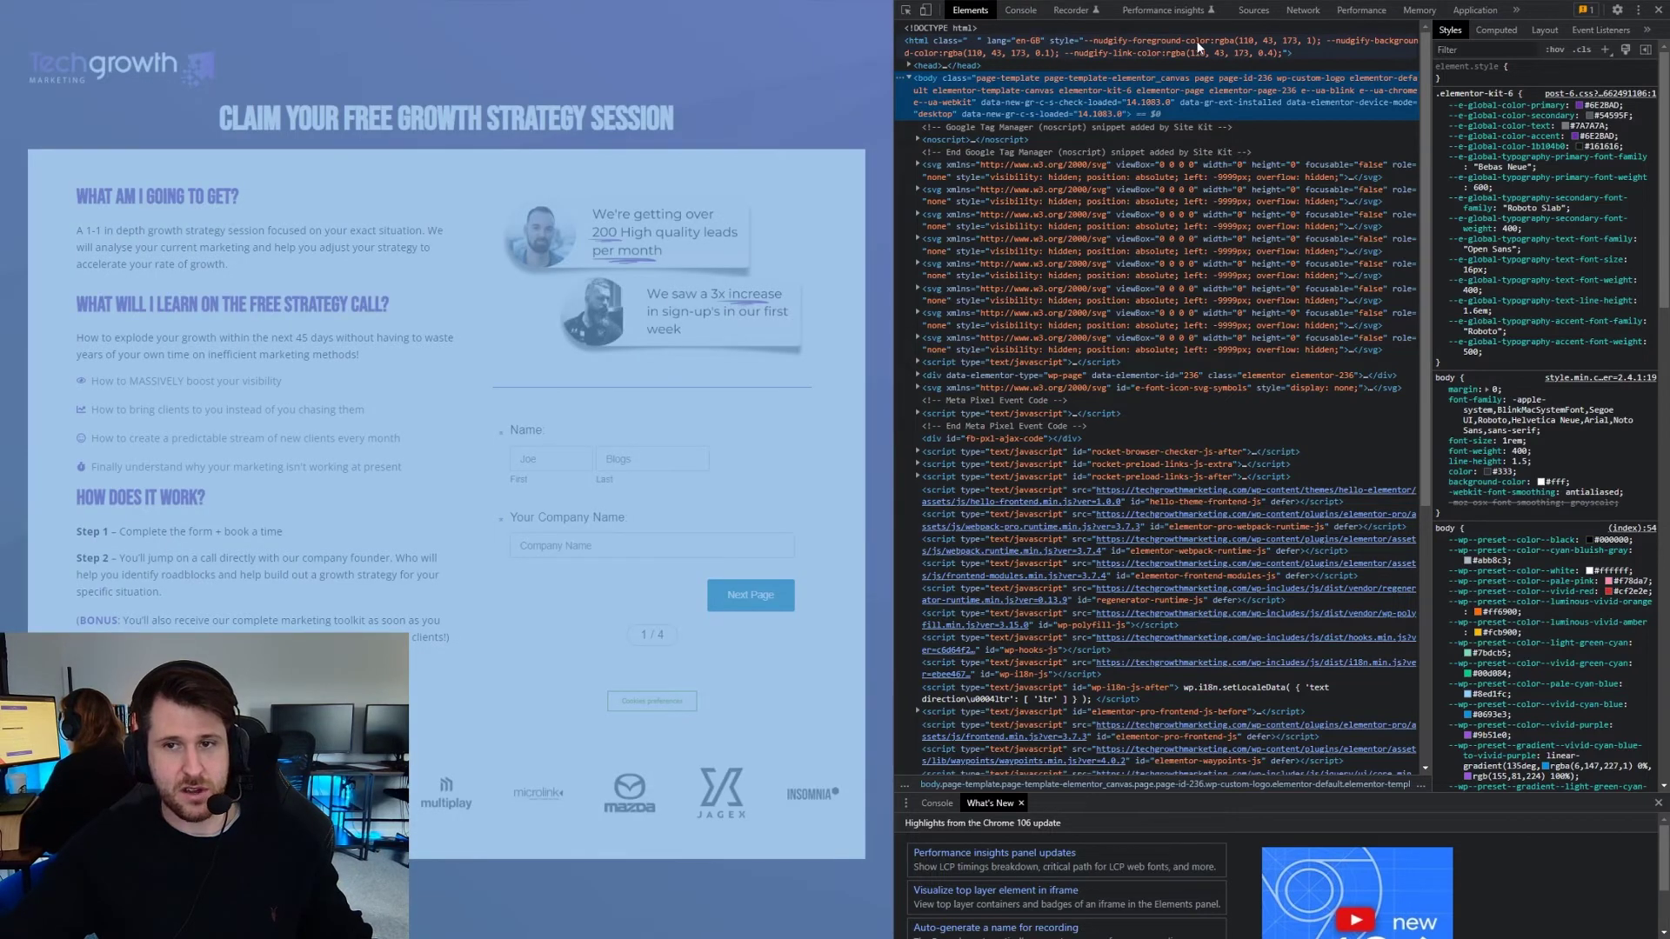
key(ctrl+f)
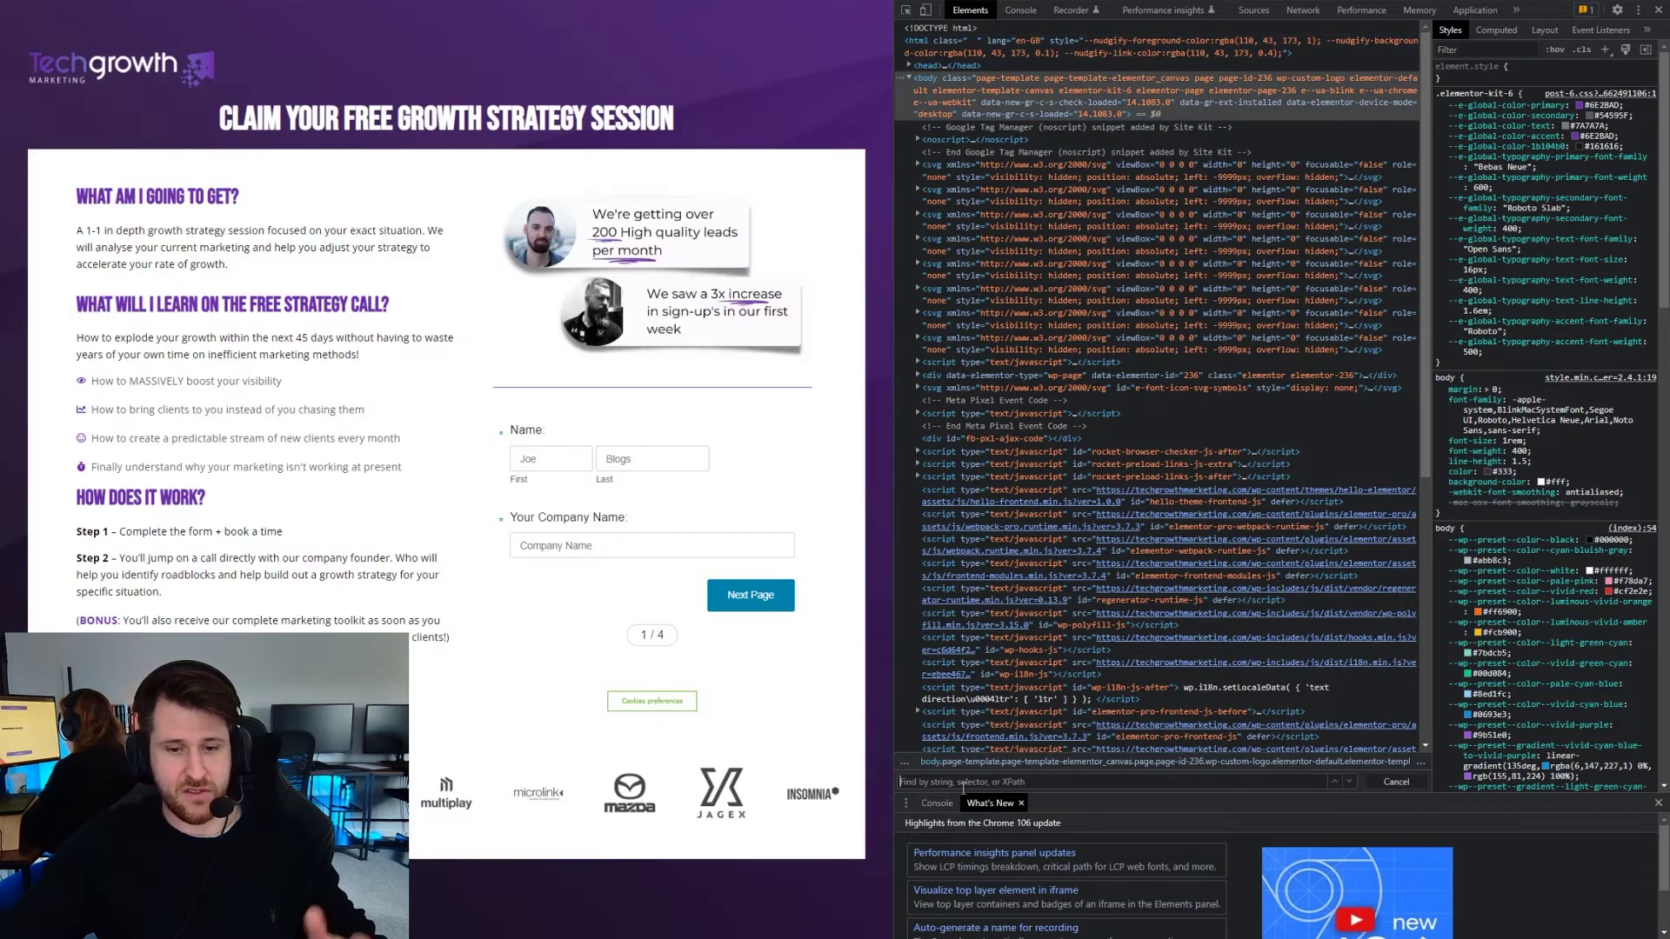
text(partner)
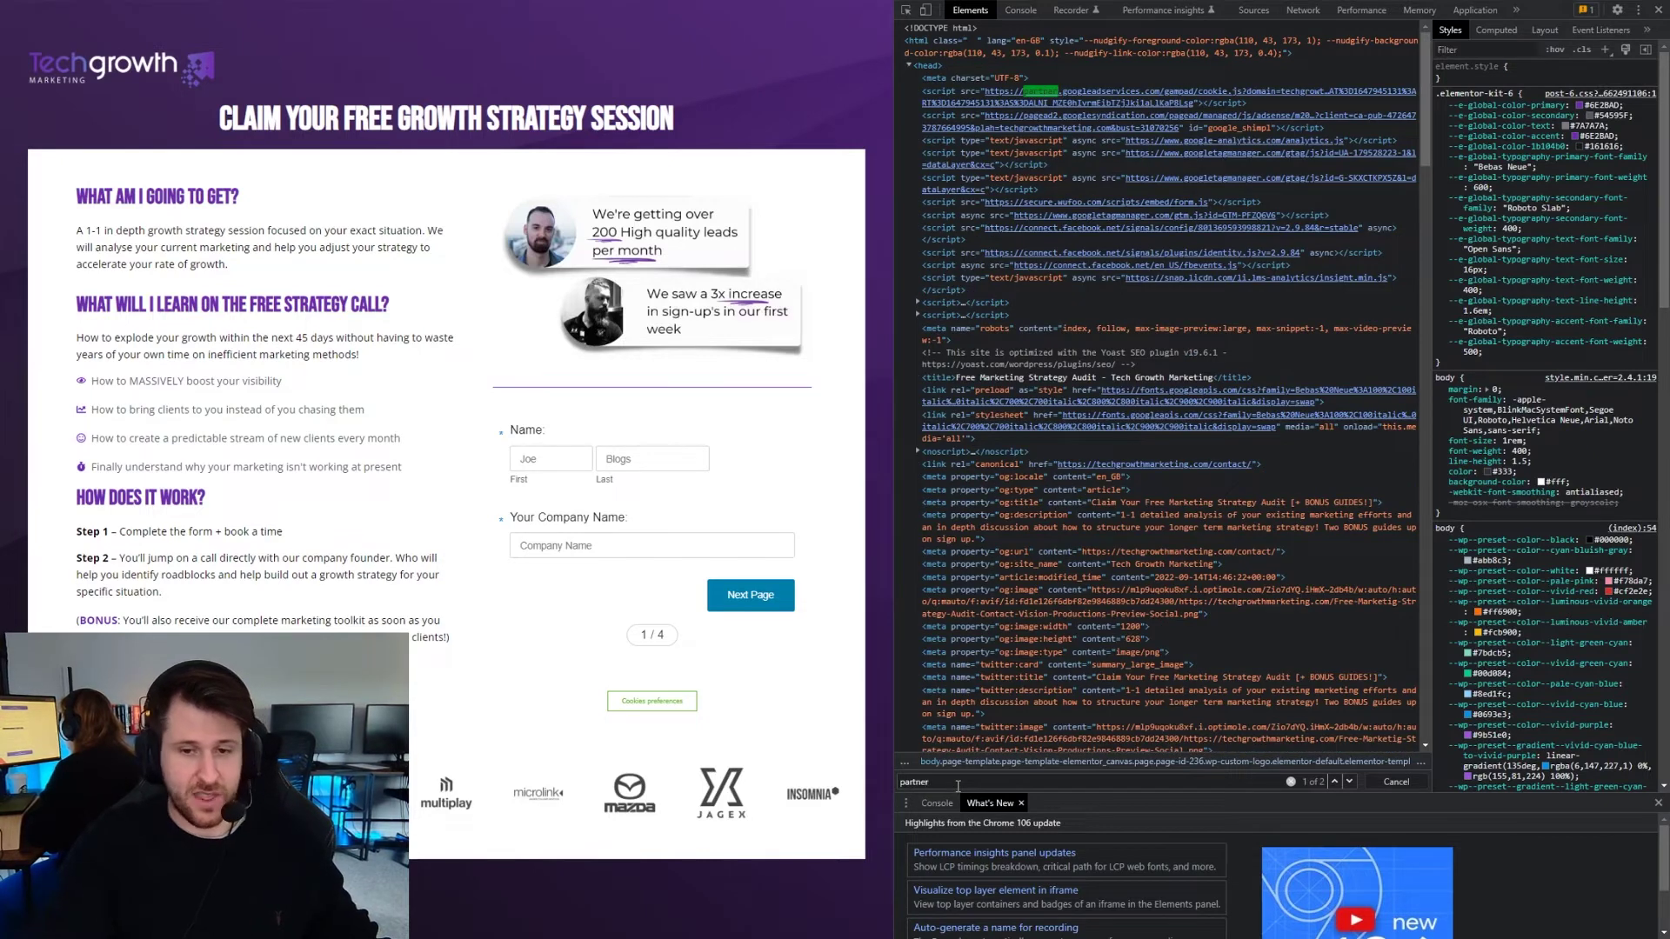
key(Return)
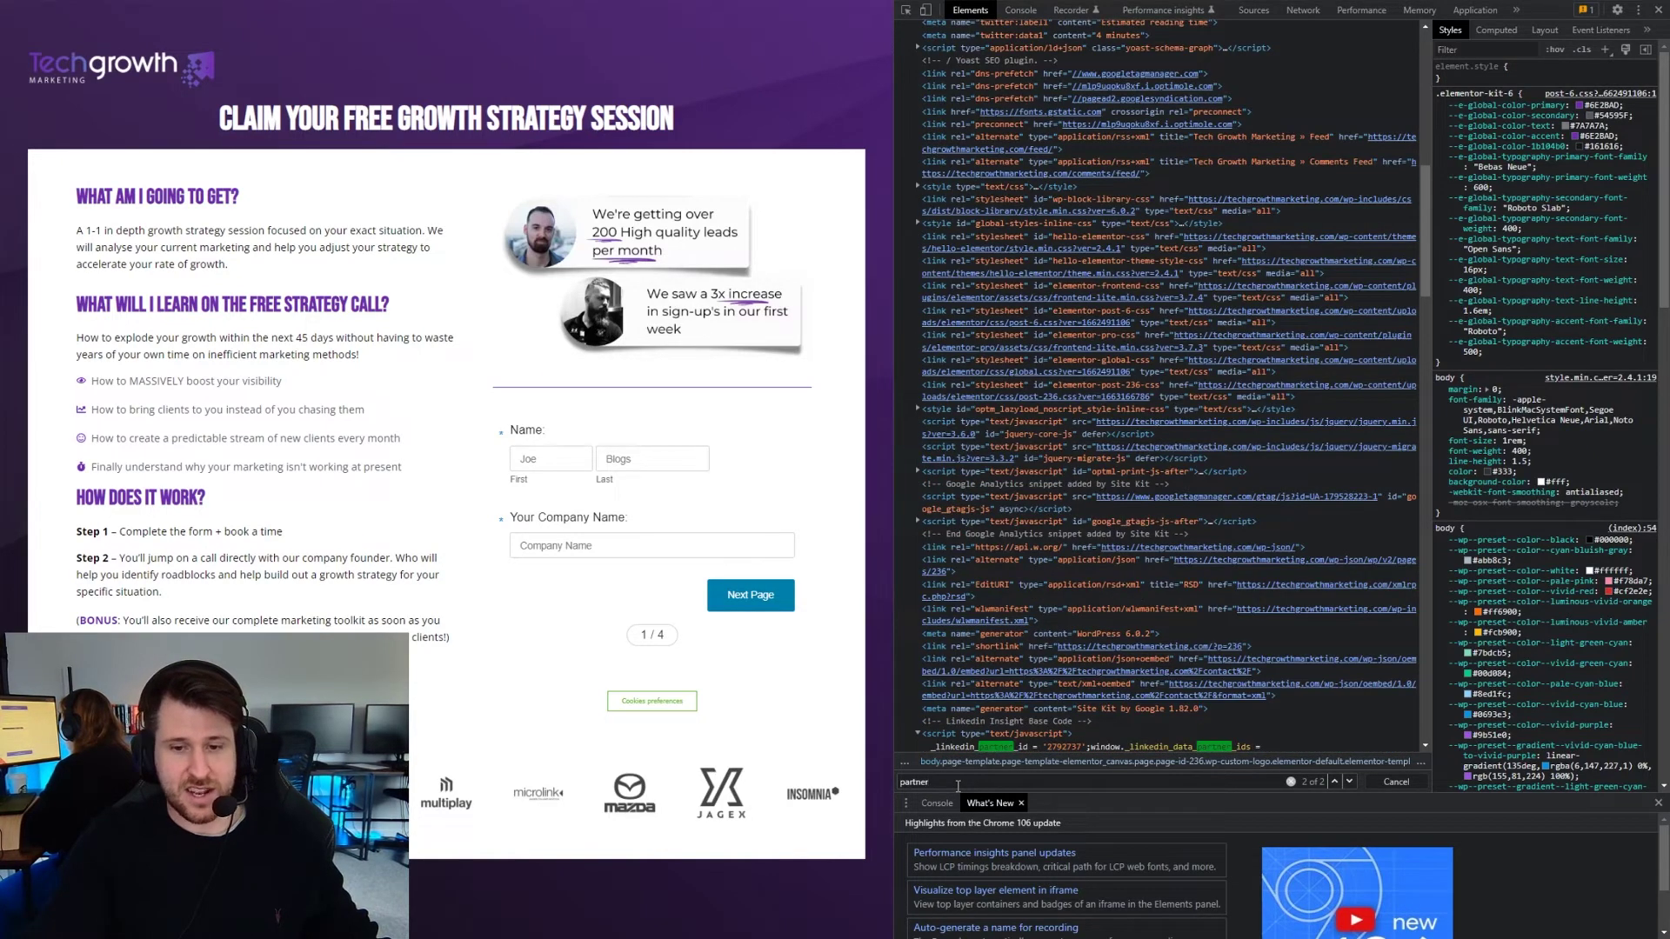
scroll(948, 539, down, 3)
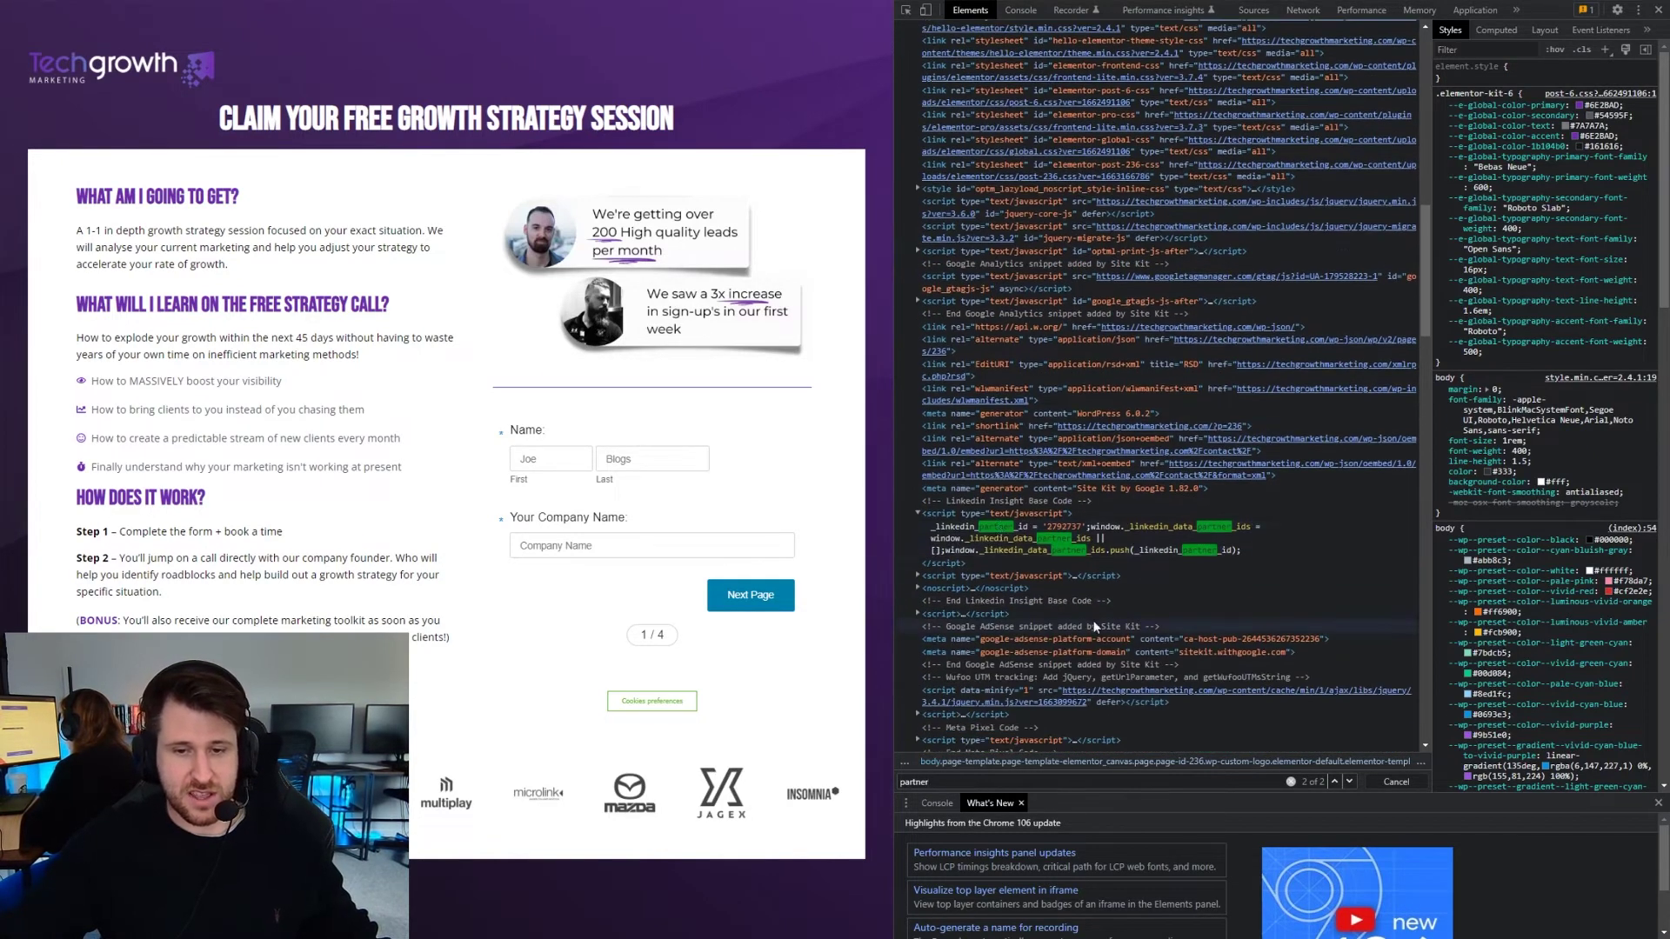
click(1658, 11)
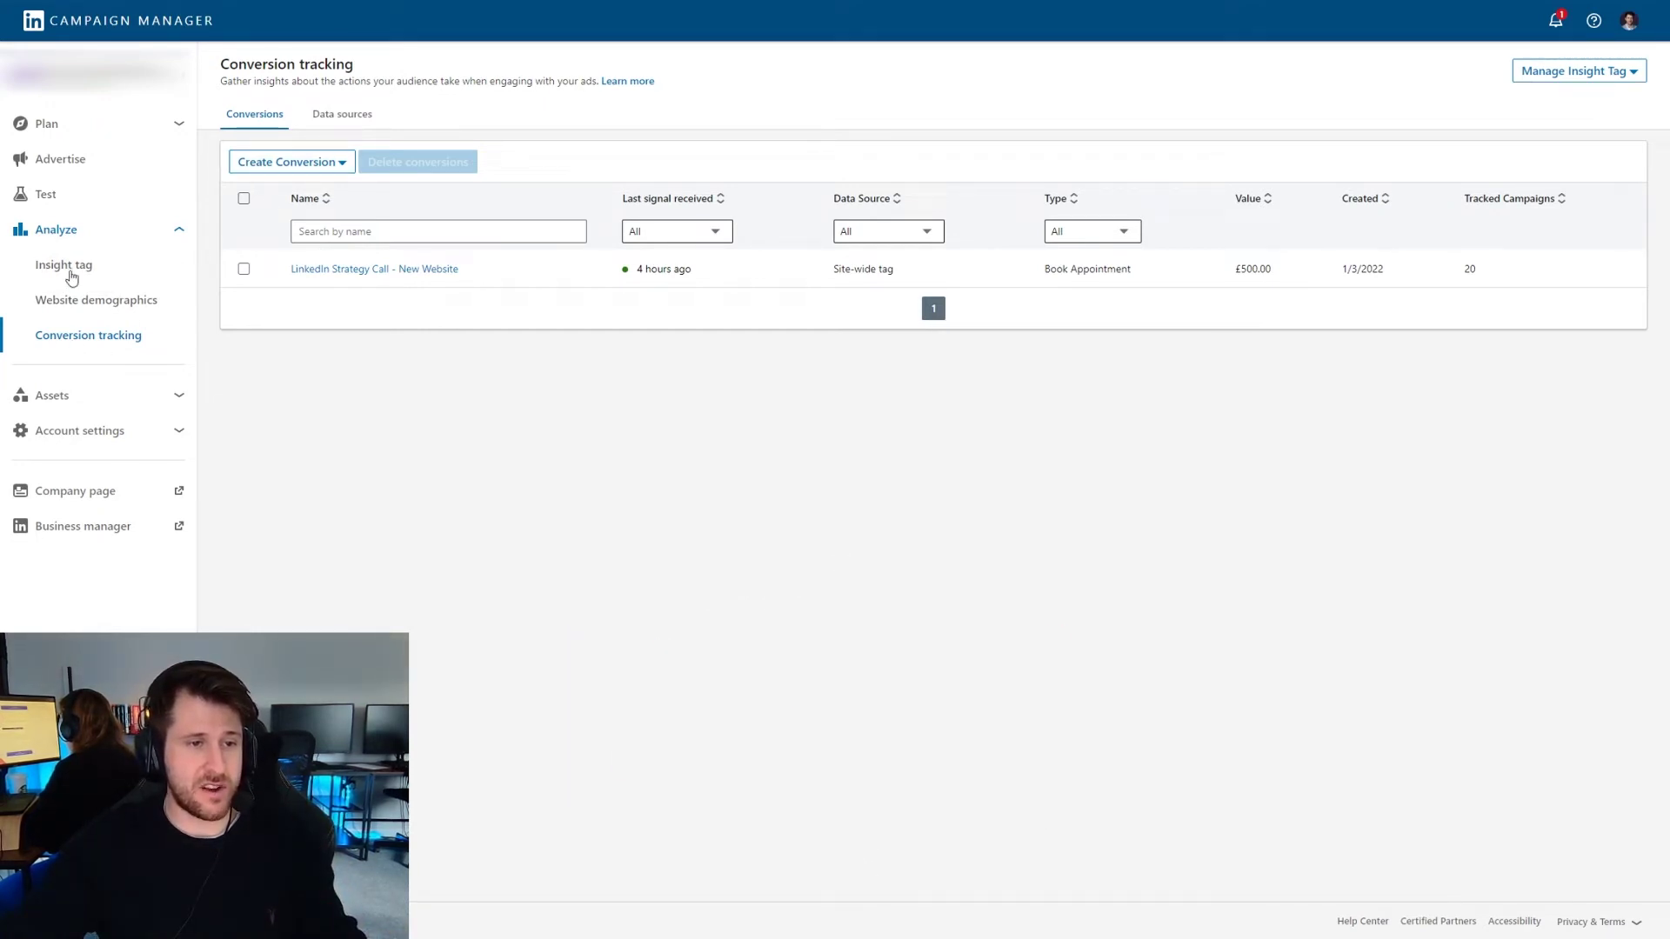
- Start a new online conversion from the Create Conversion menu
click(328, 166)
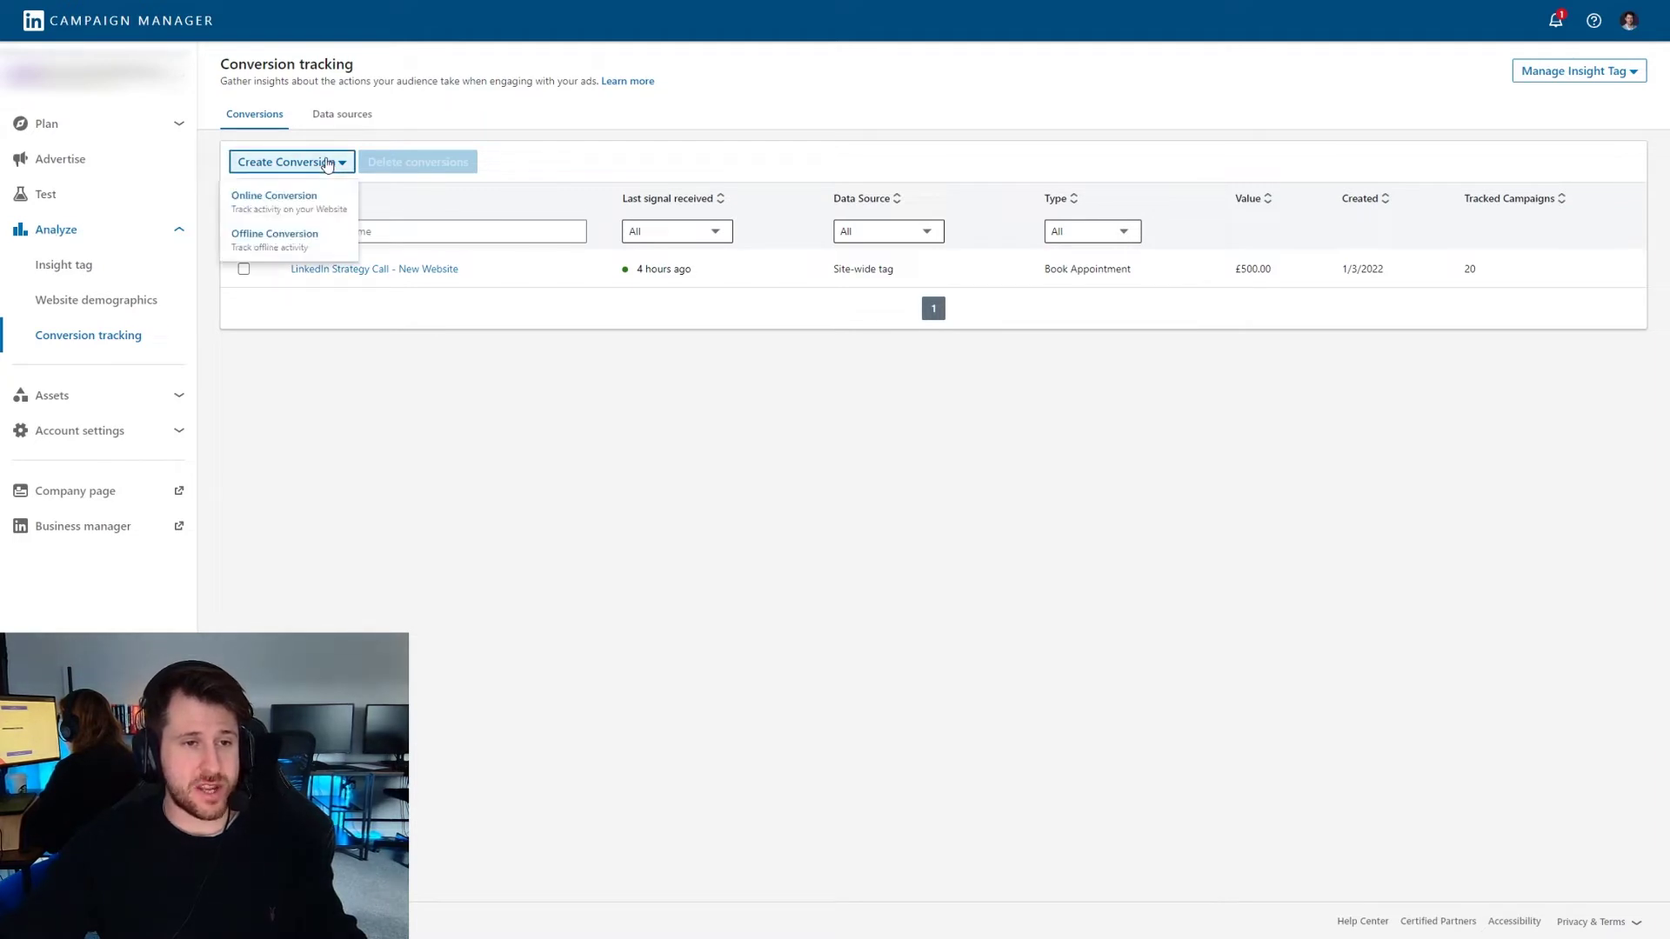
click(279, 207)
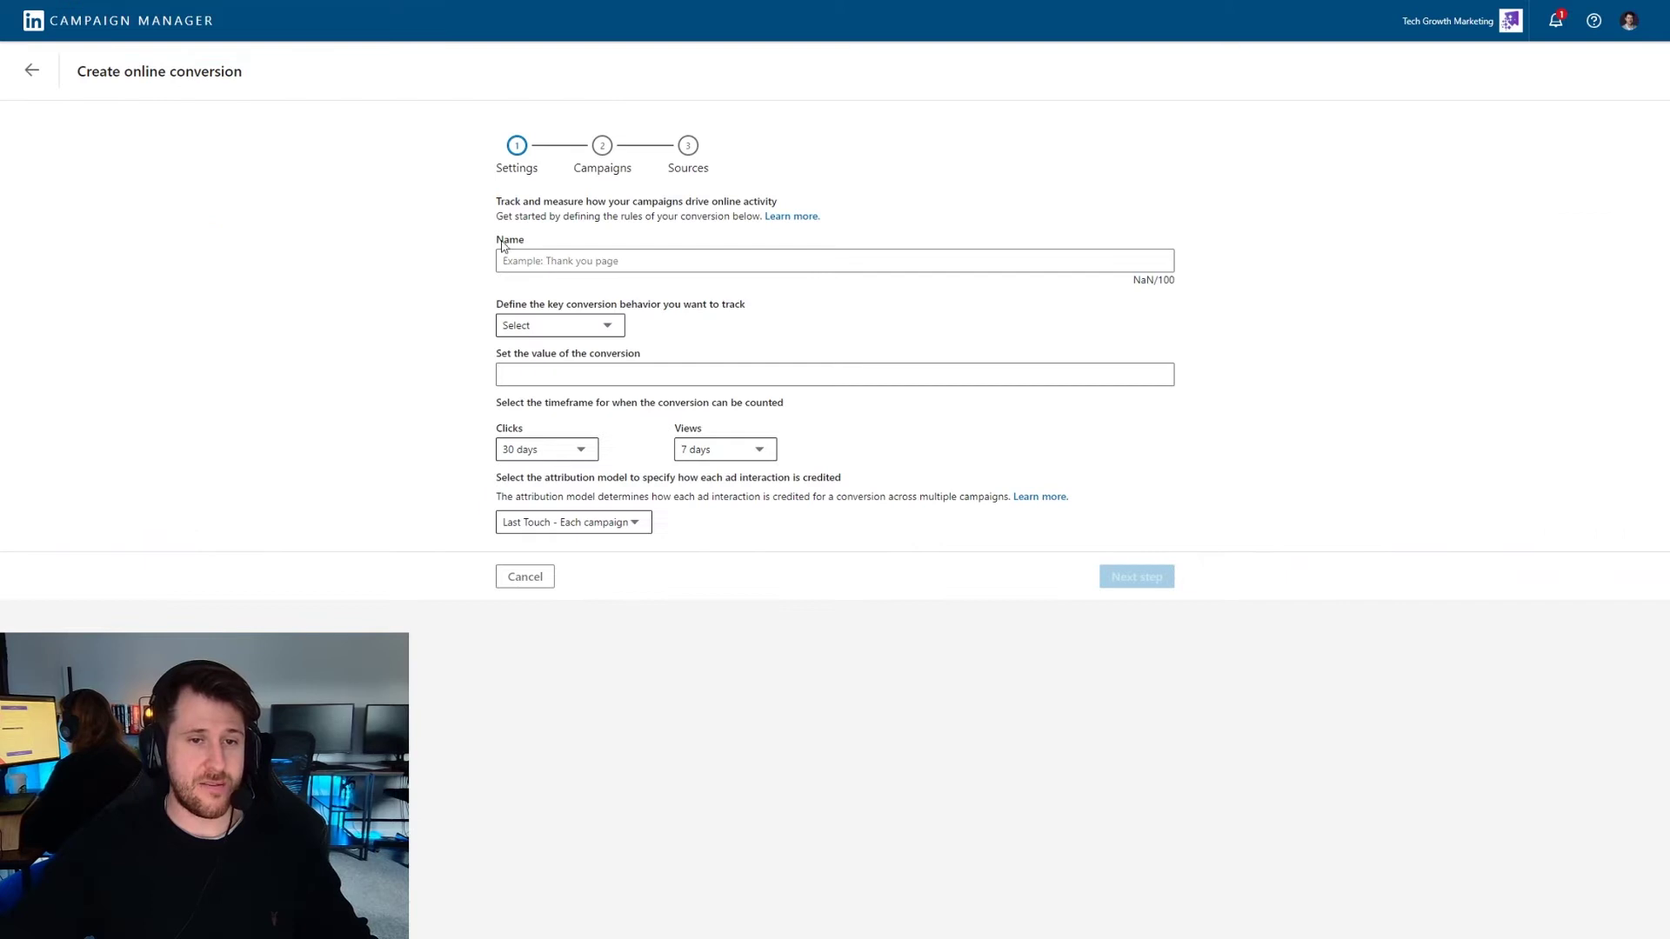
- Name the conversion 'Sign Up Page Viewer' and set its behaviour to Key Page View
click(578, 269)
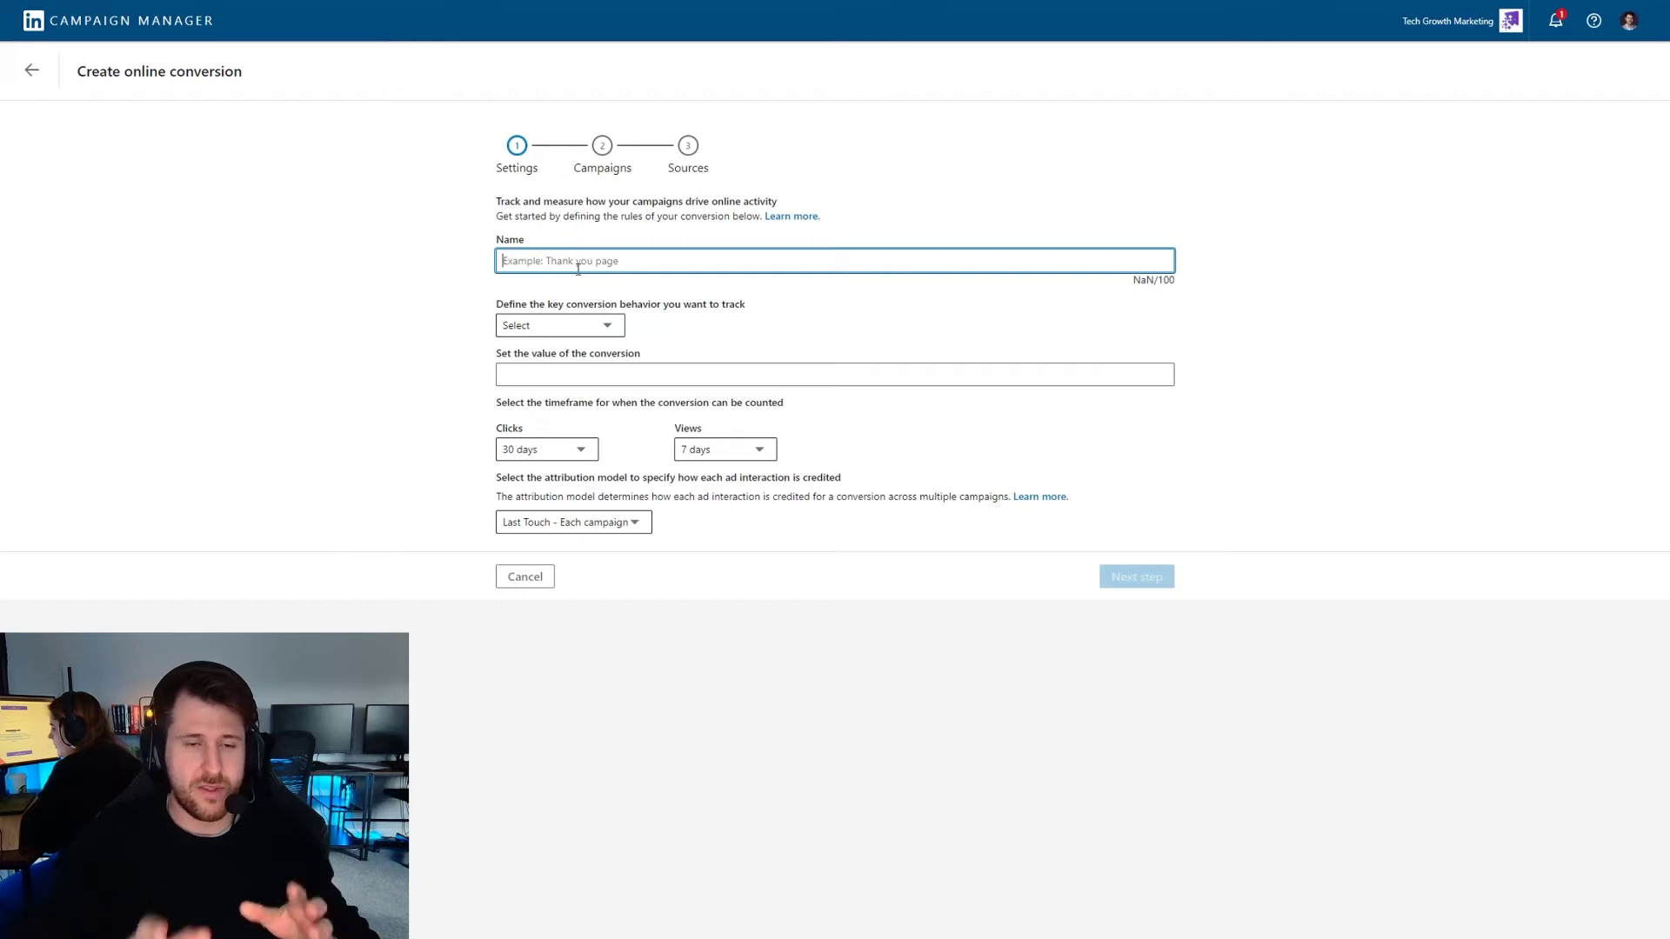
text(Sign Up Page Viewer)
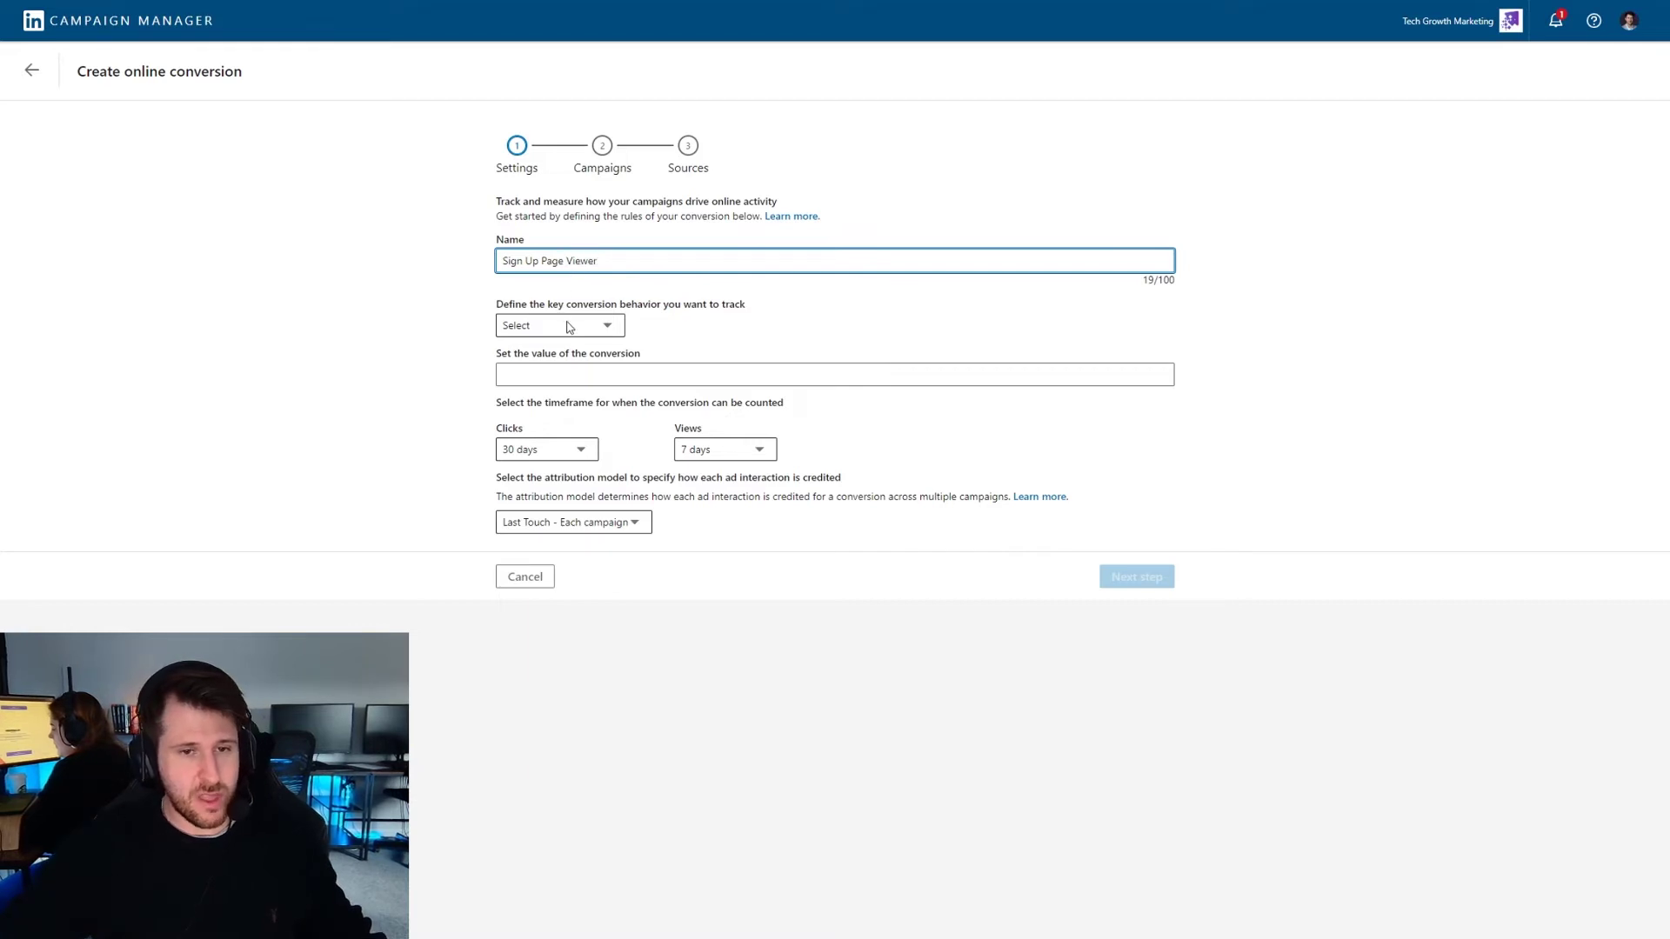
click(574, 325)
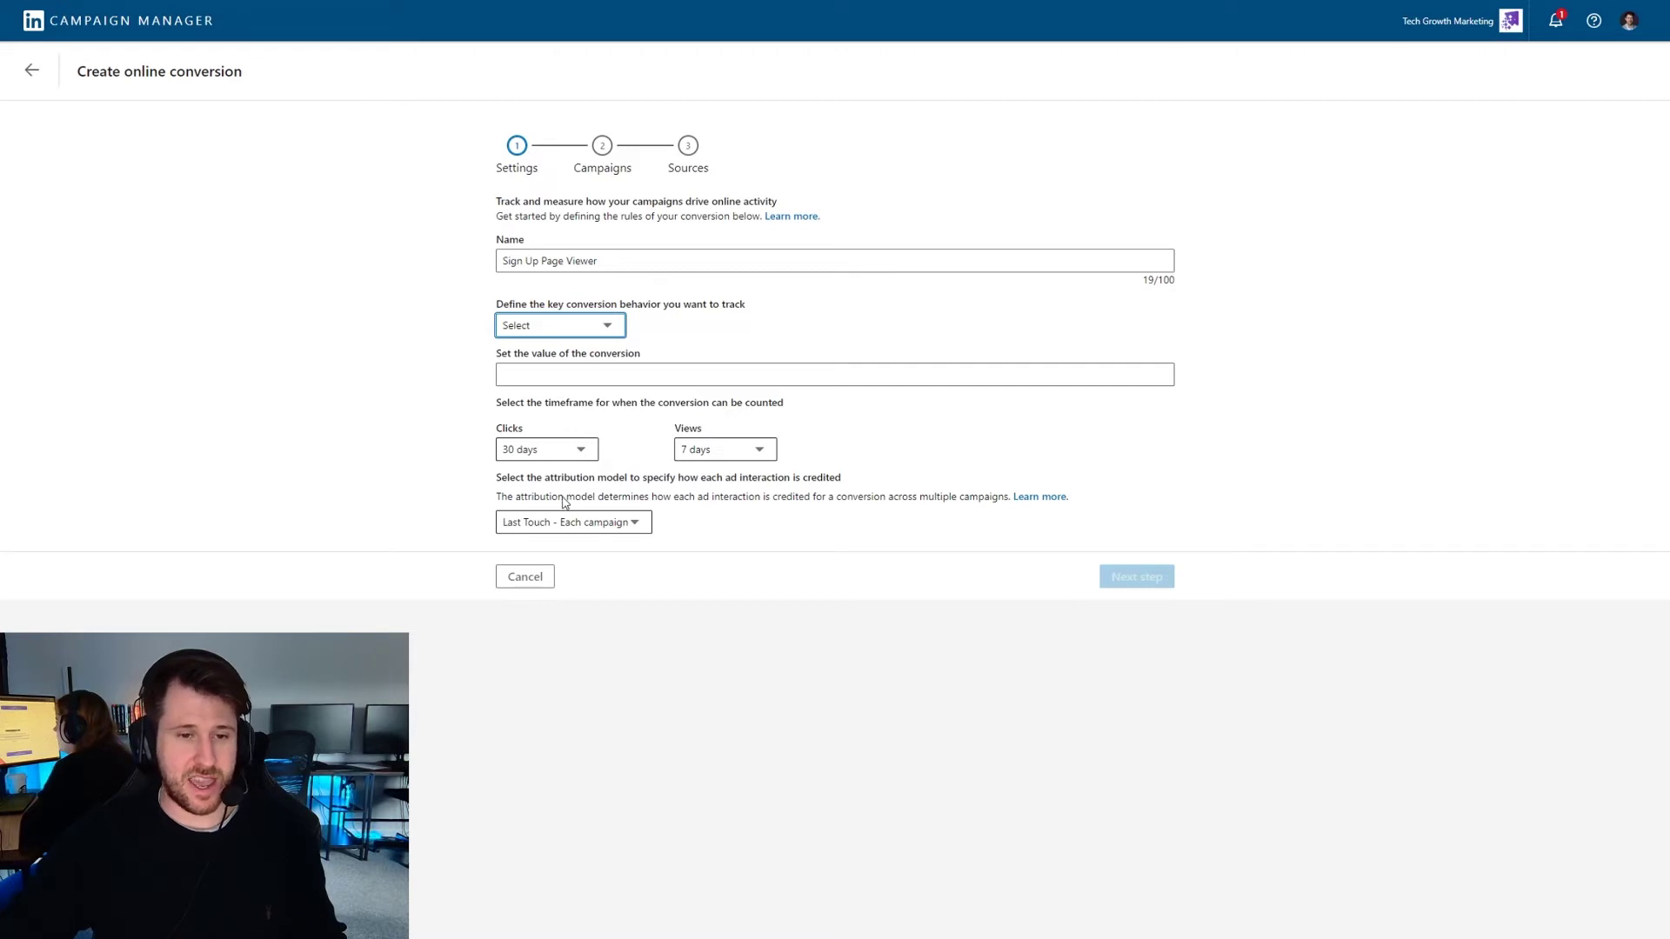
click(561, 528)
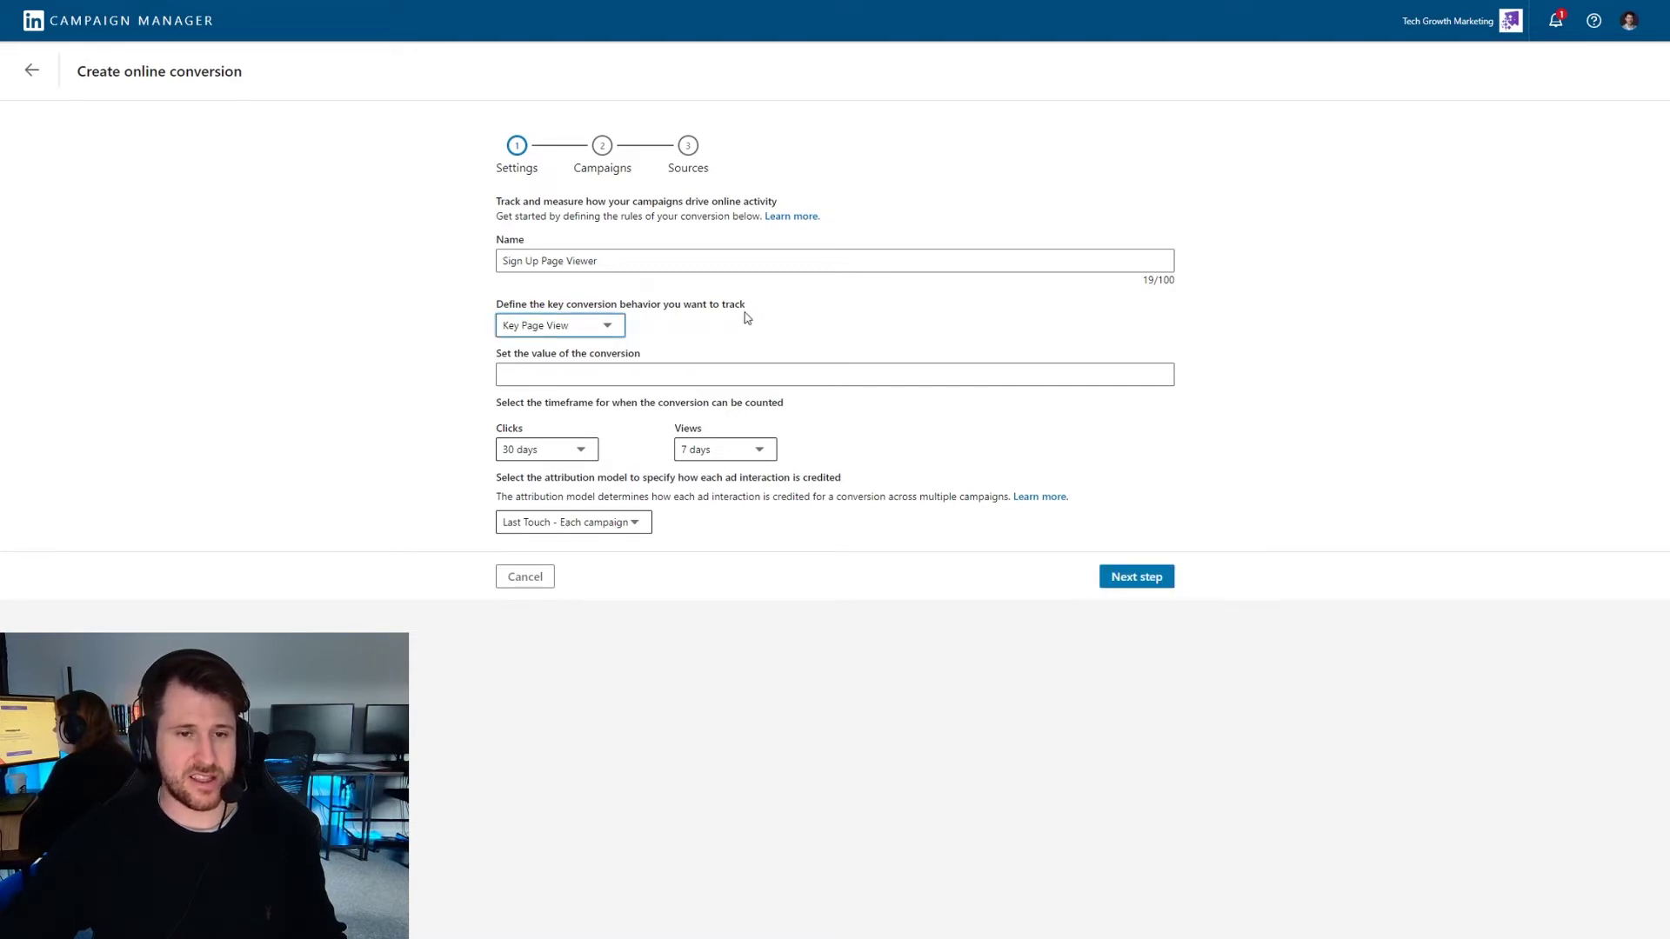
- Leave value blank and 30/7-day windows, choose Last Touch - Last campaign attribution, and continue
click(647, 374)
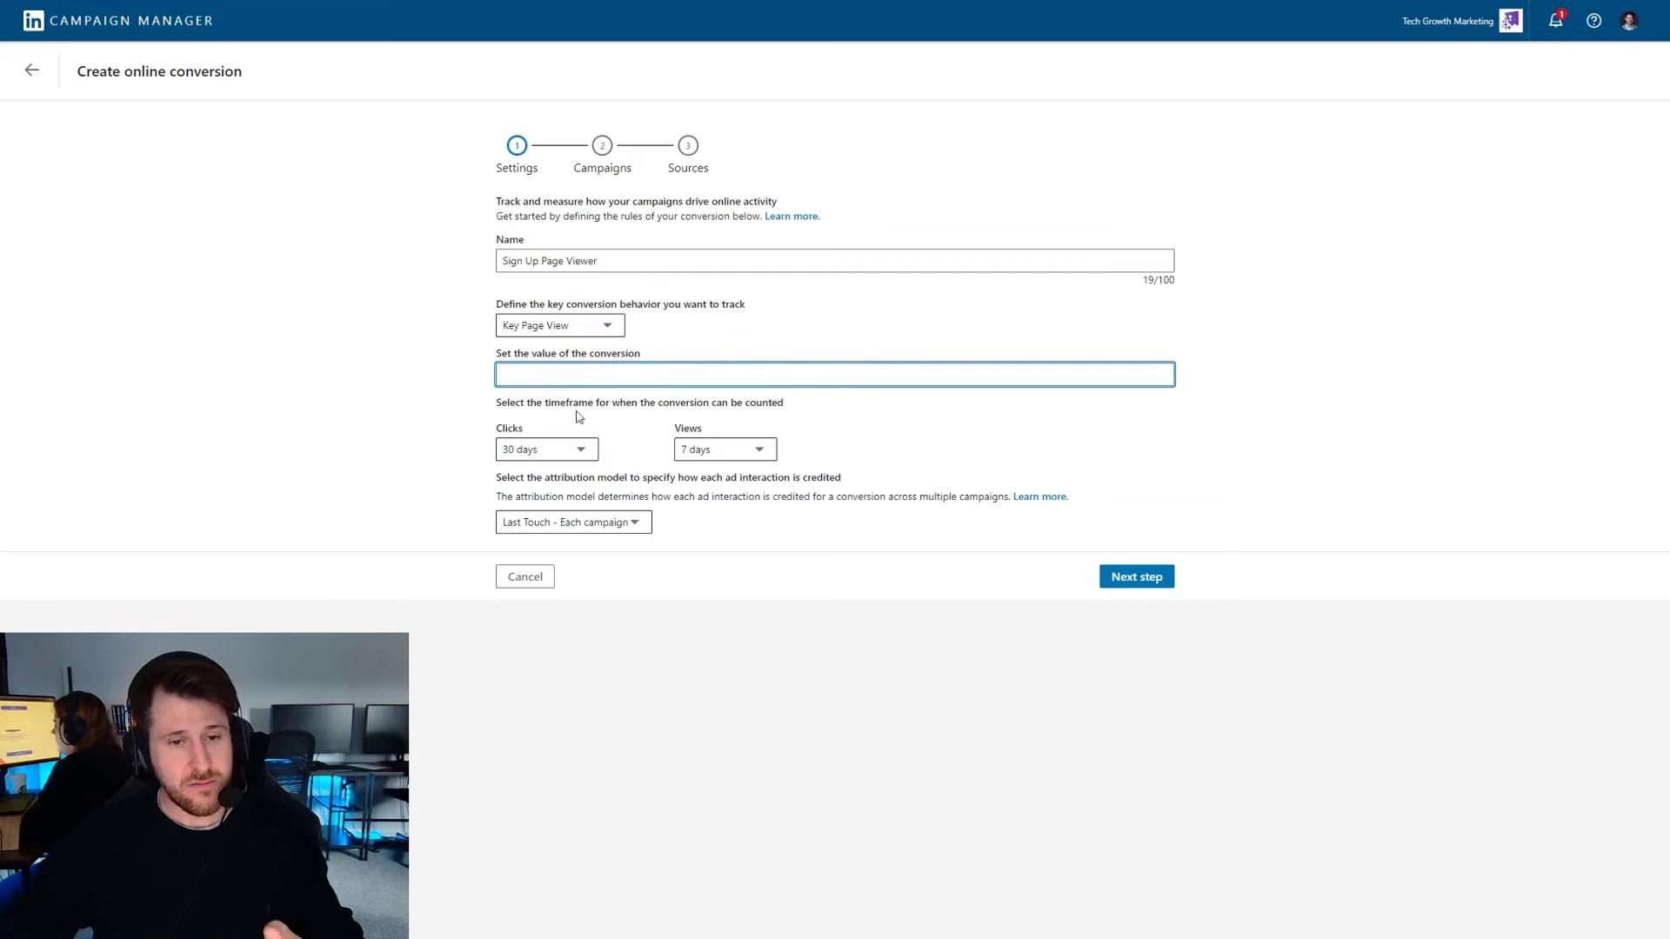
click(578, 450)
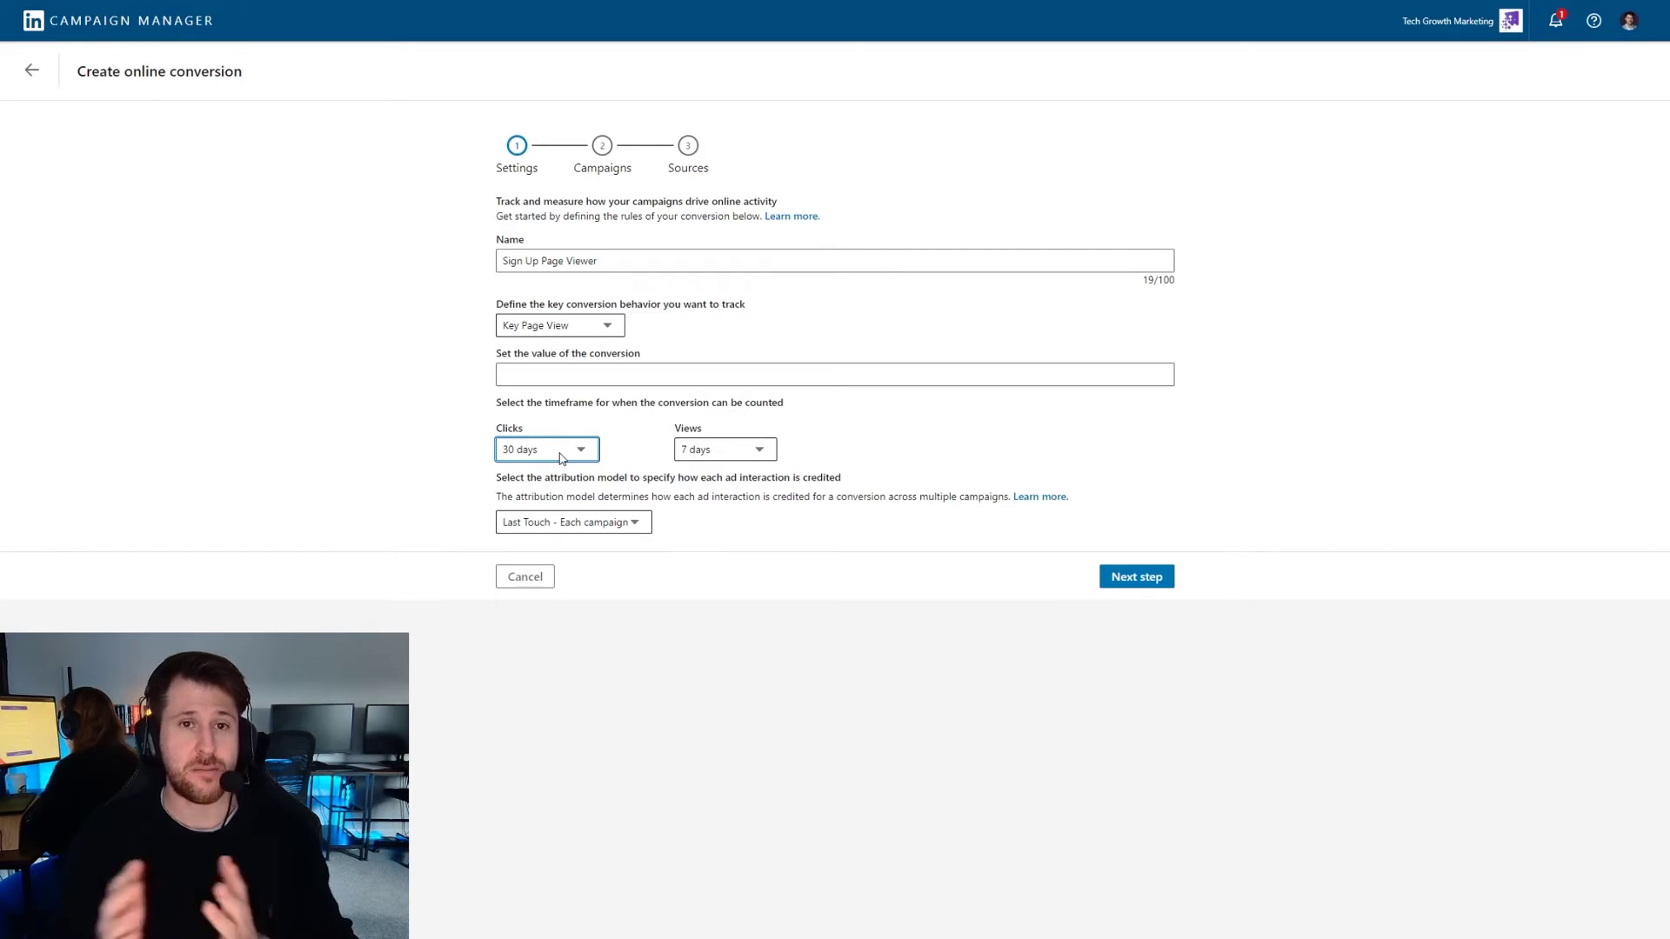
key(Tab)
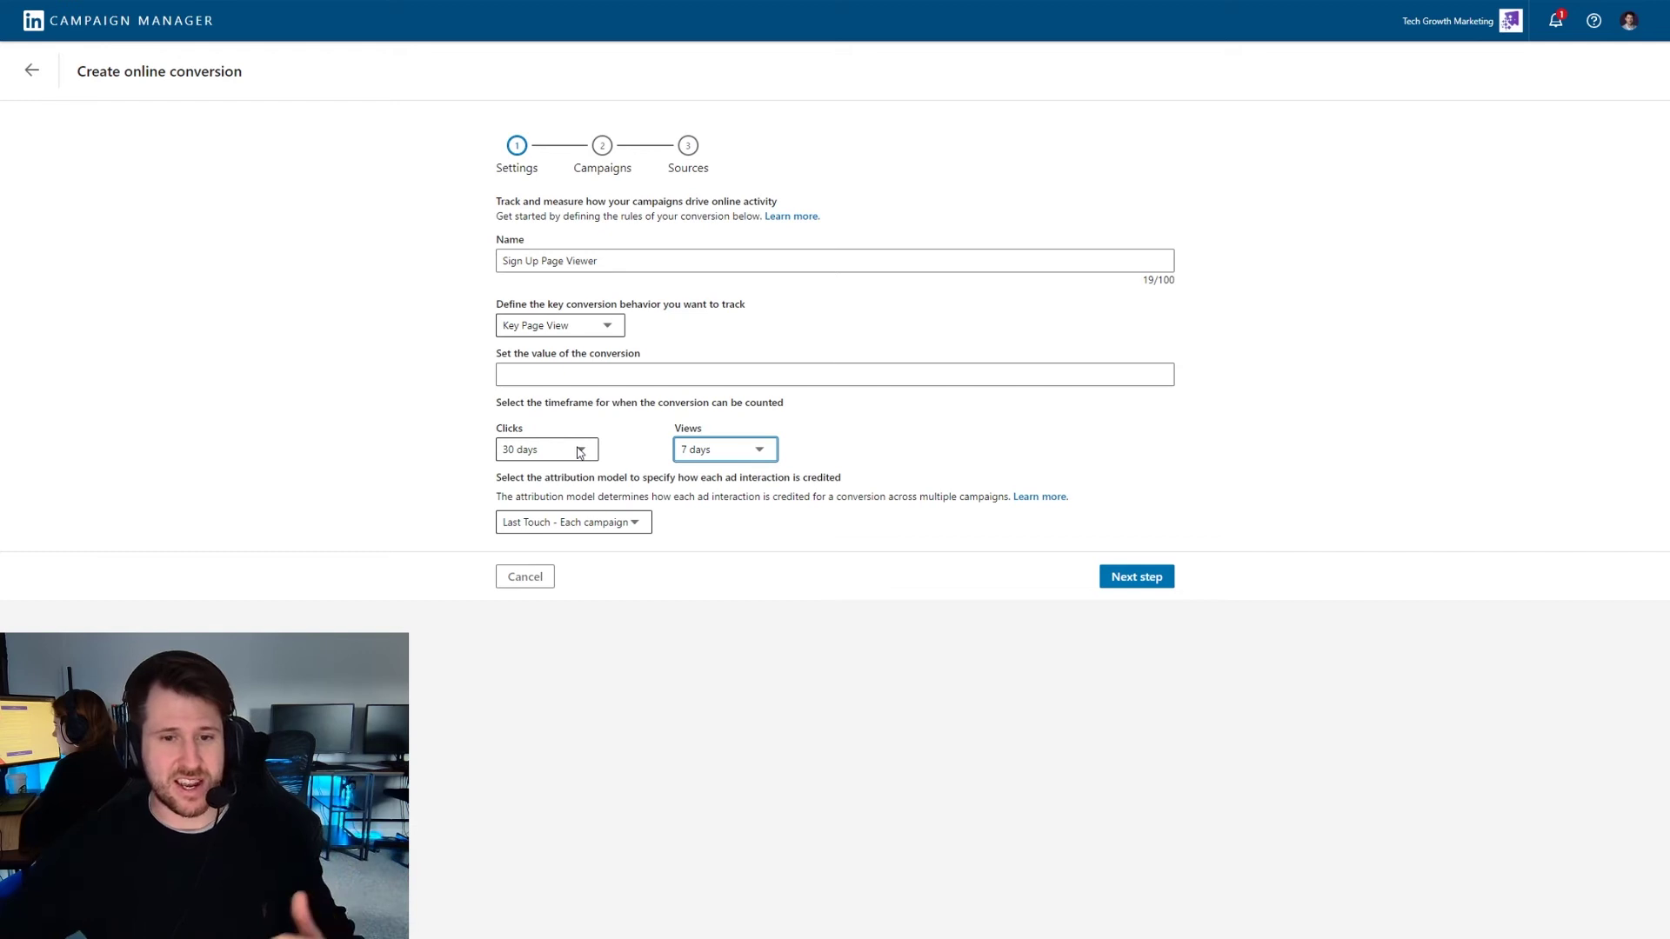
click(561, 528)
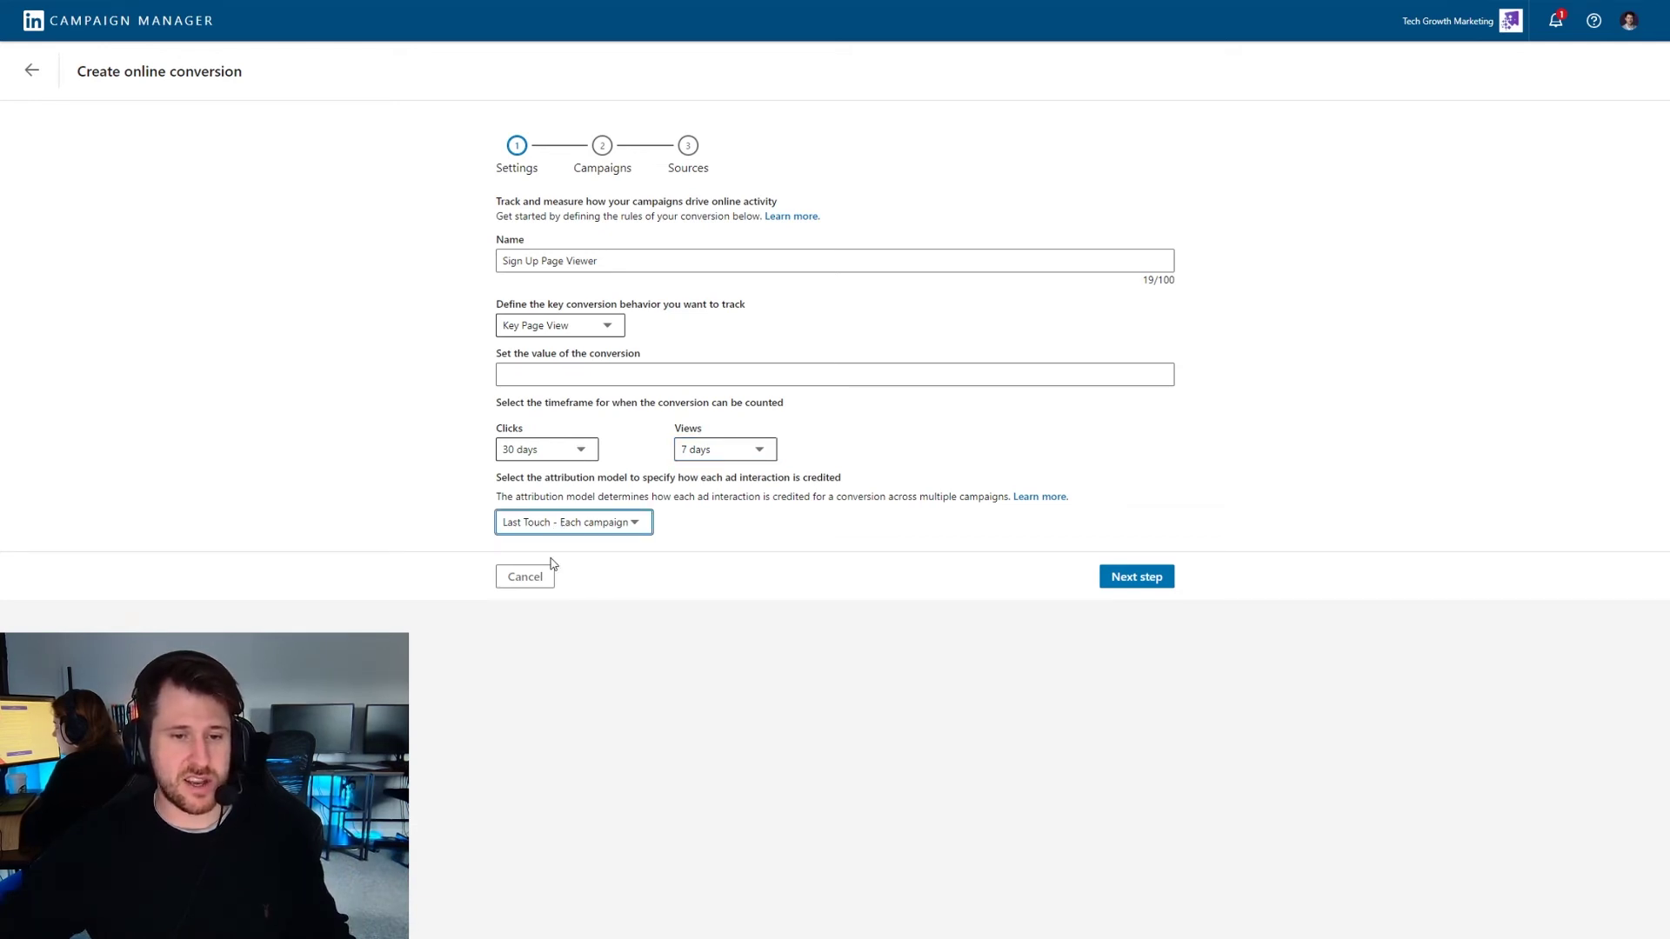
key(Down)
click(680, 528)
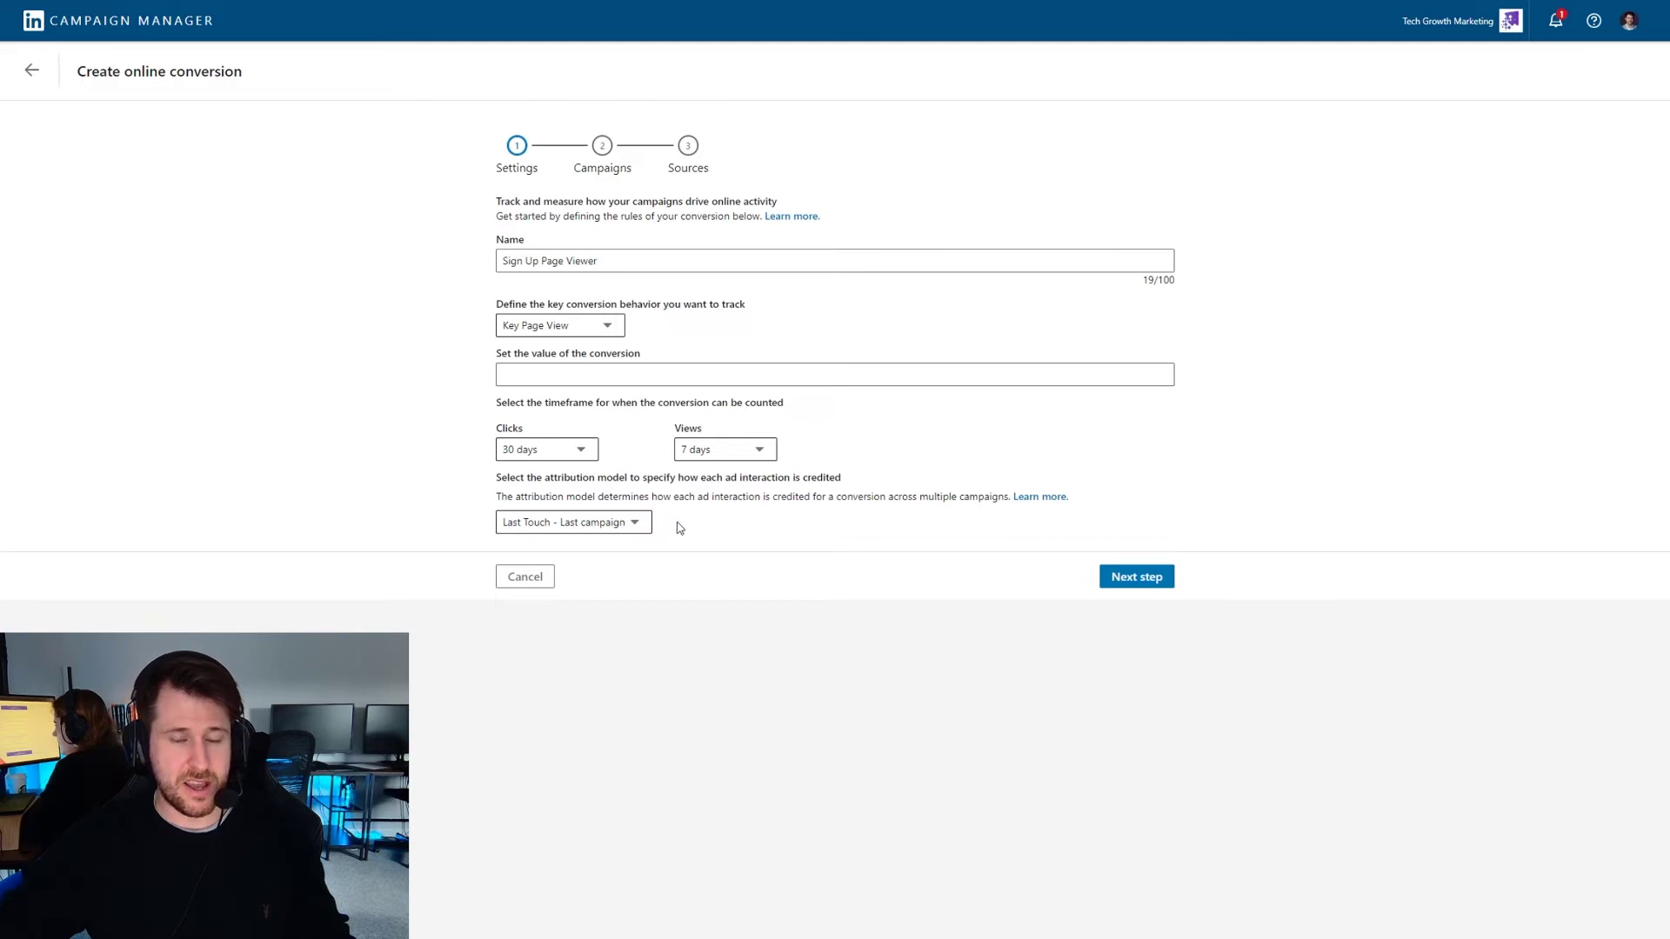
click(622, 525)
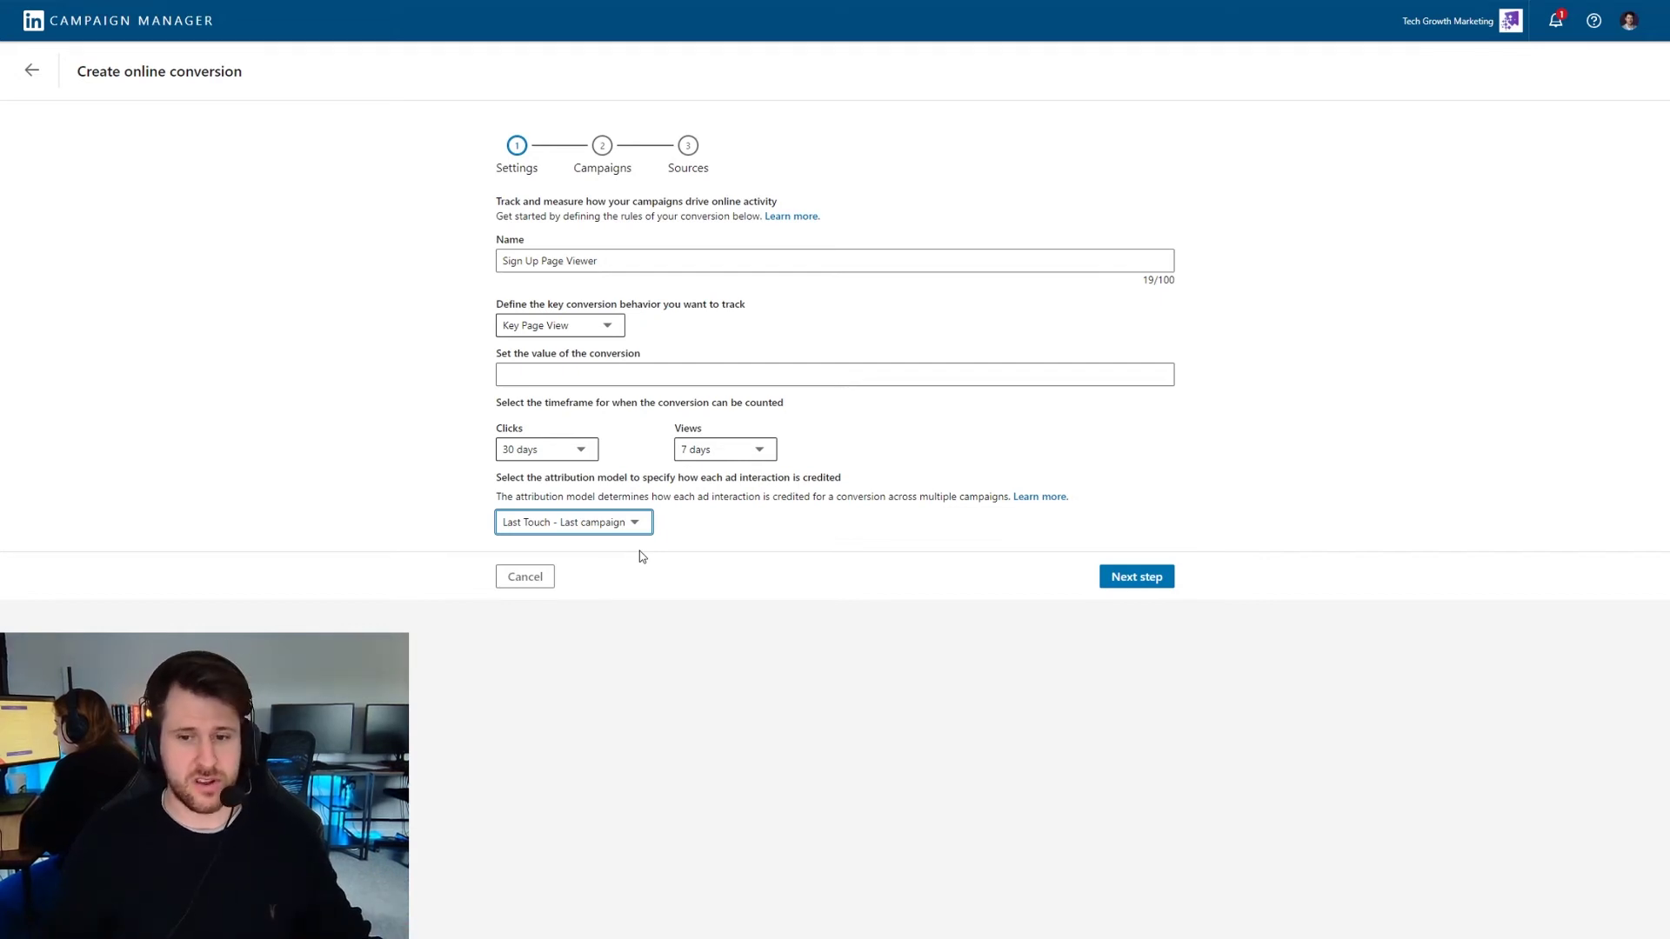
click(1126, 577)
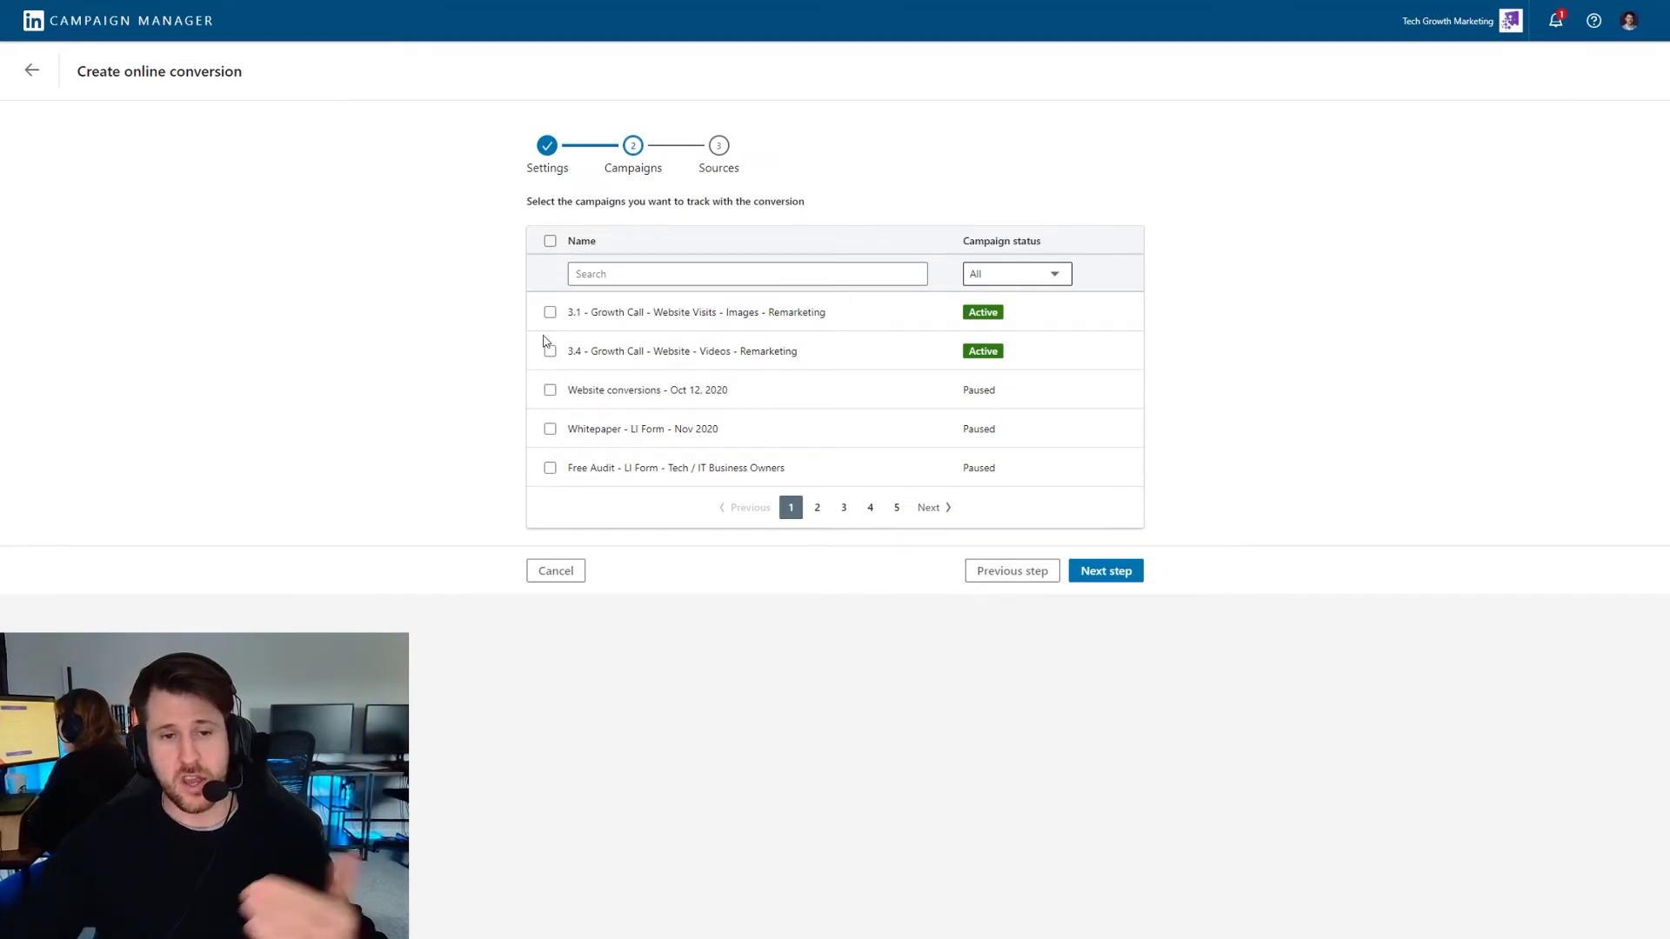
- Advance the conversion past campaign selection to the Sources step
click(1105, 571)
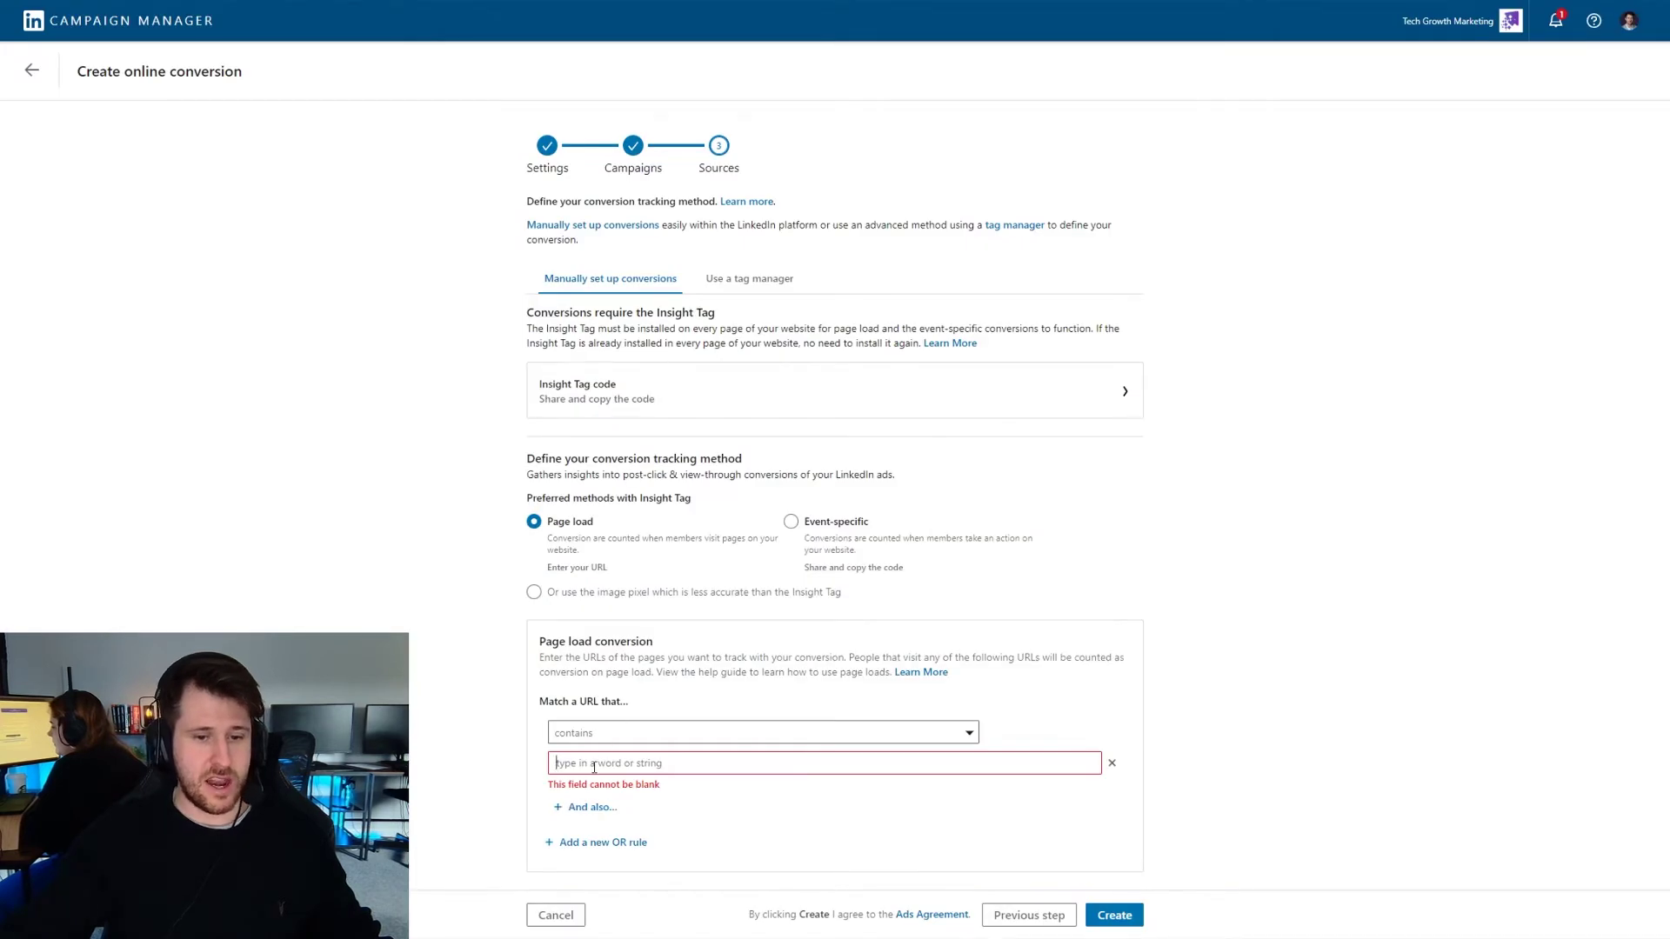
- Paste the contact page URL and set the URL match type to 'contains'
click(598, 763)
text(https://techgrowthmarketing.com/contact/)
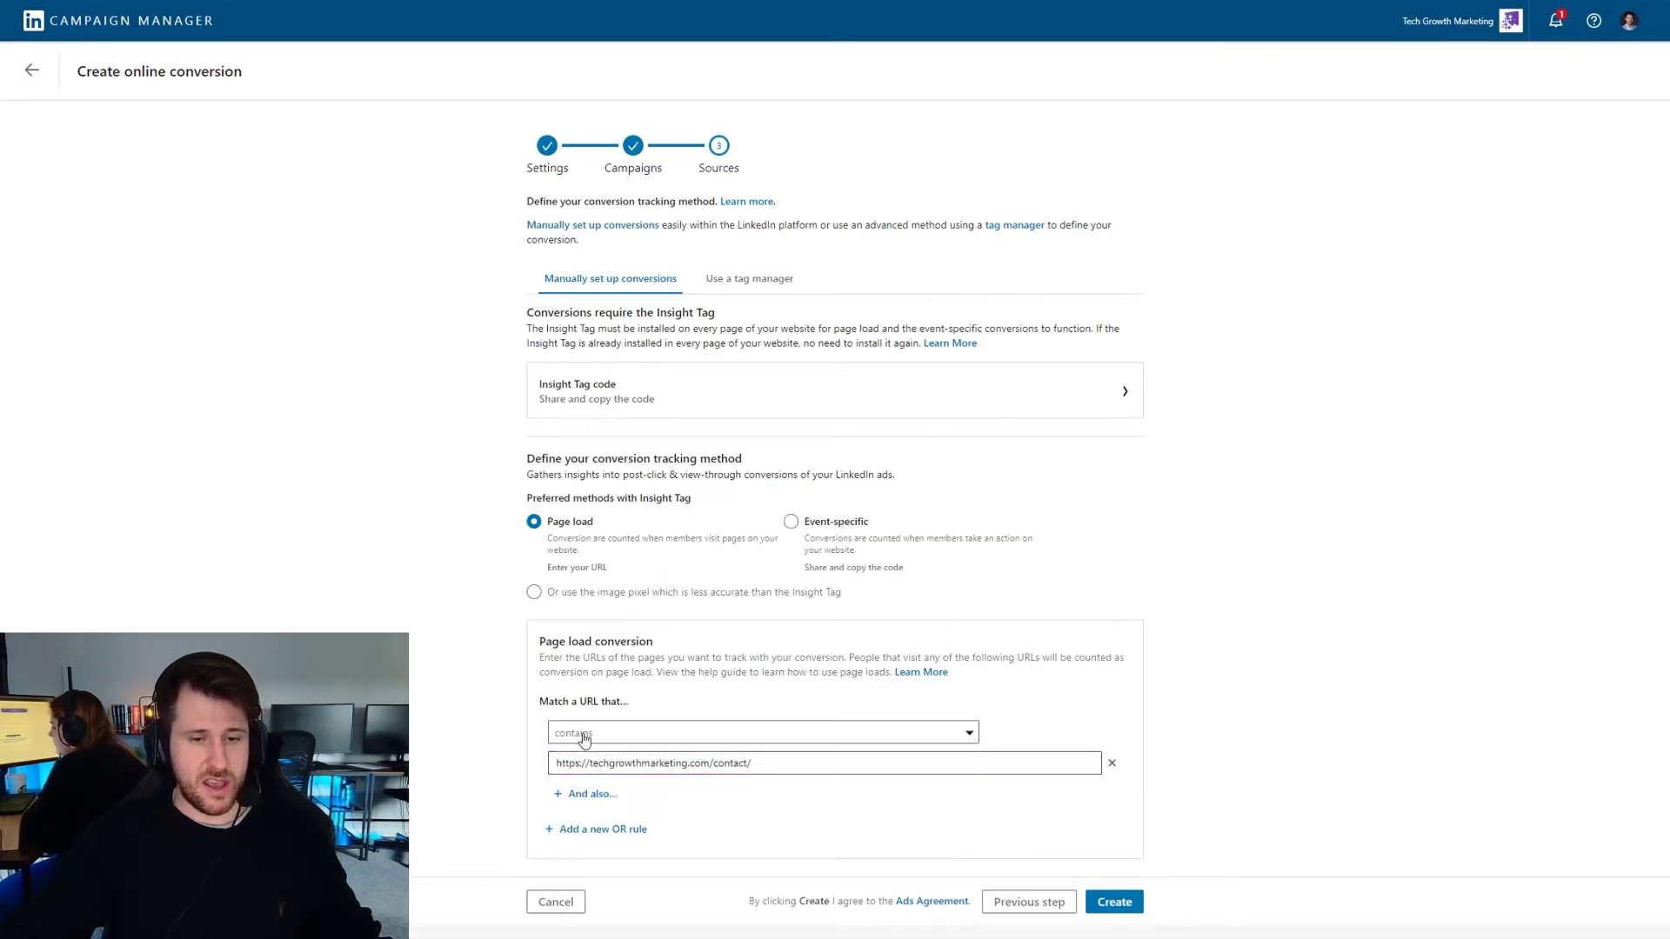
click(581, 735)
click(598, 763)
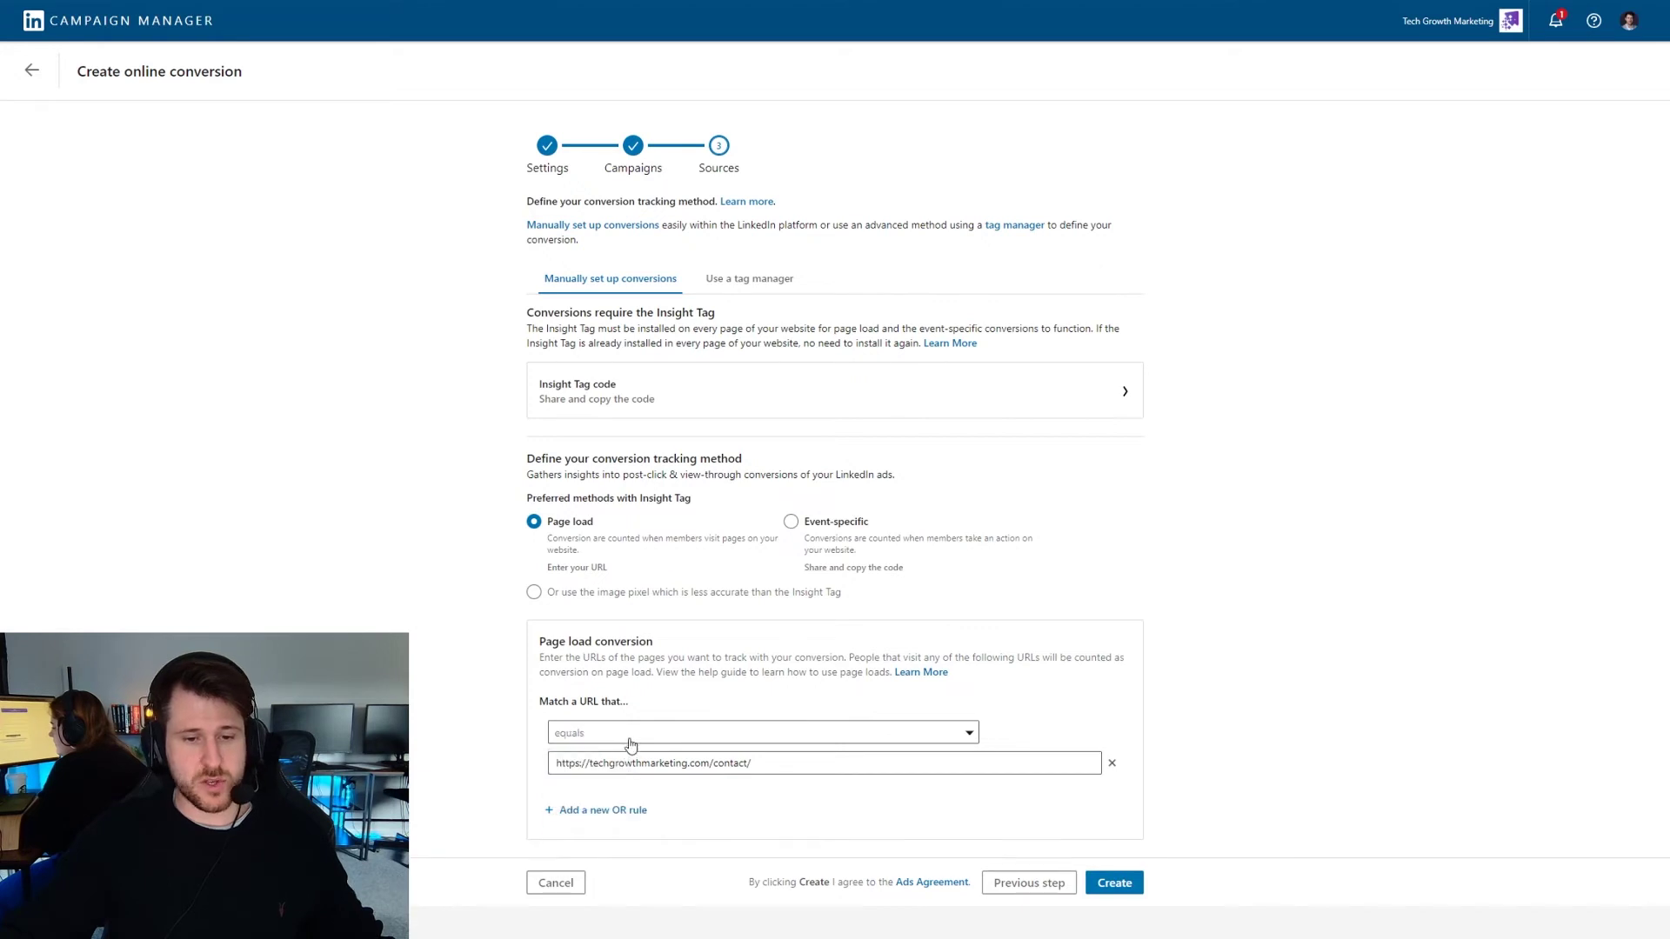
click(635, 738)
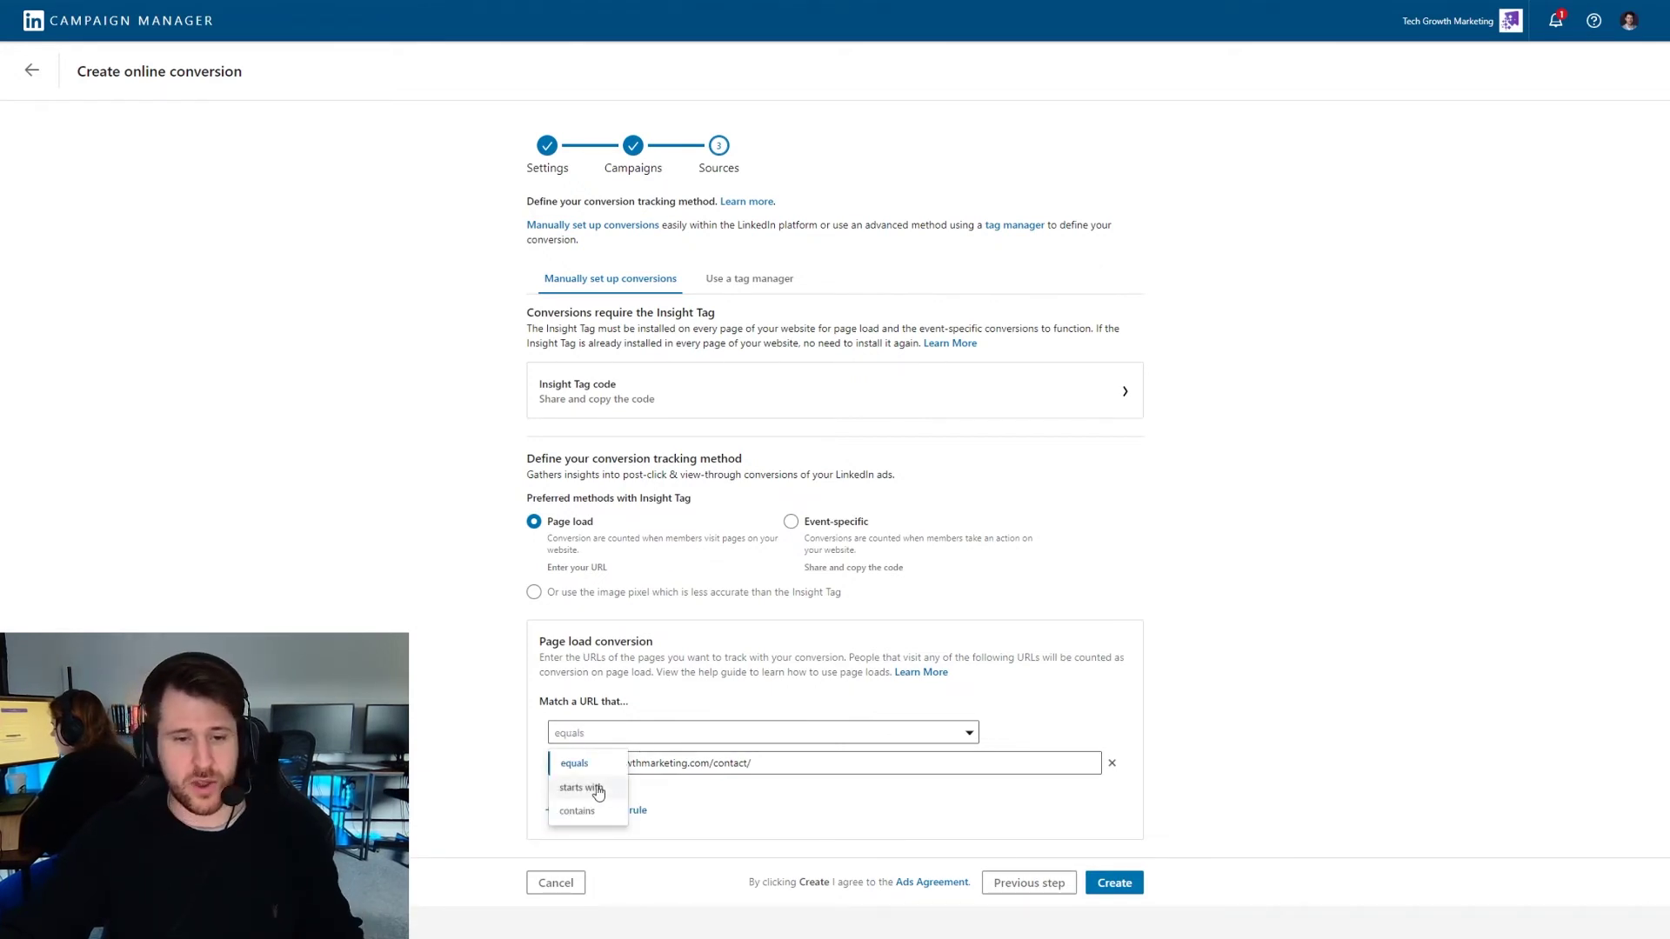
click(585, 787)
click(612, 737)
click(572, 807)
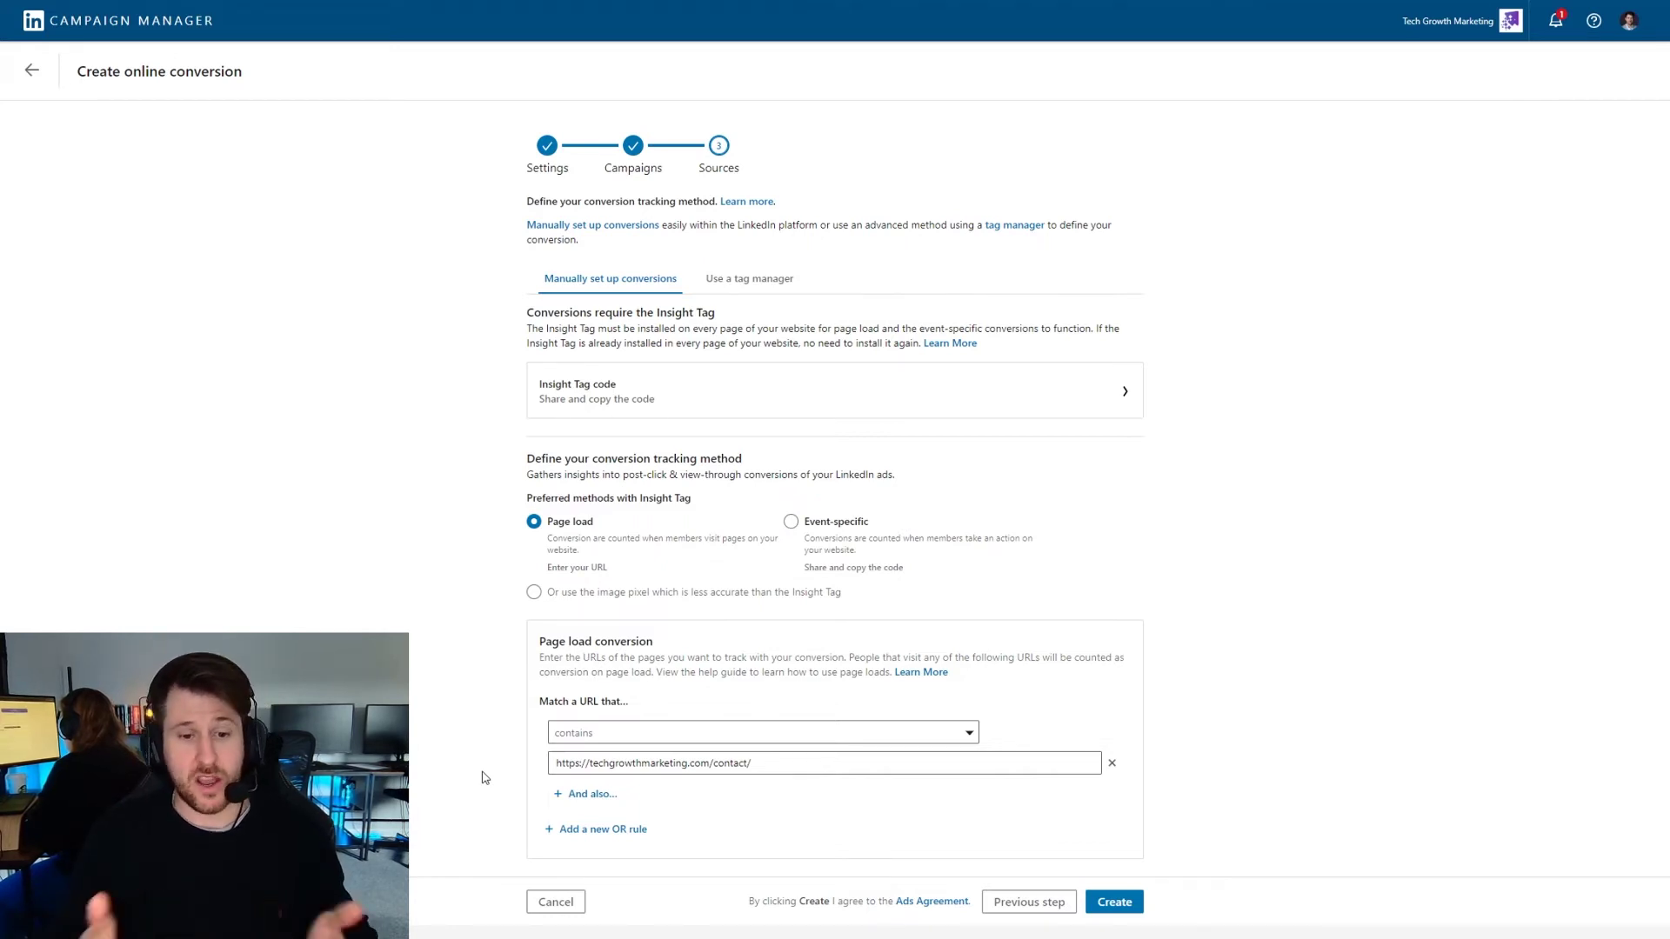
click(753, 772)
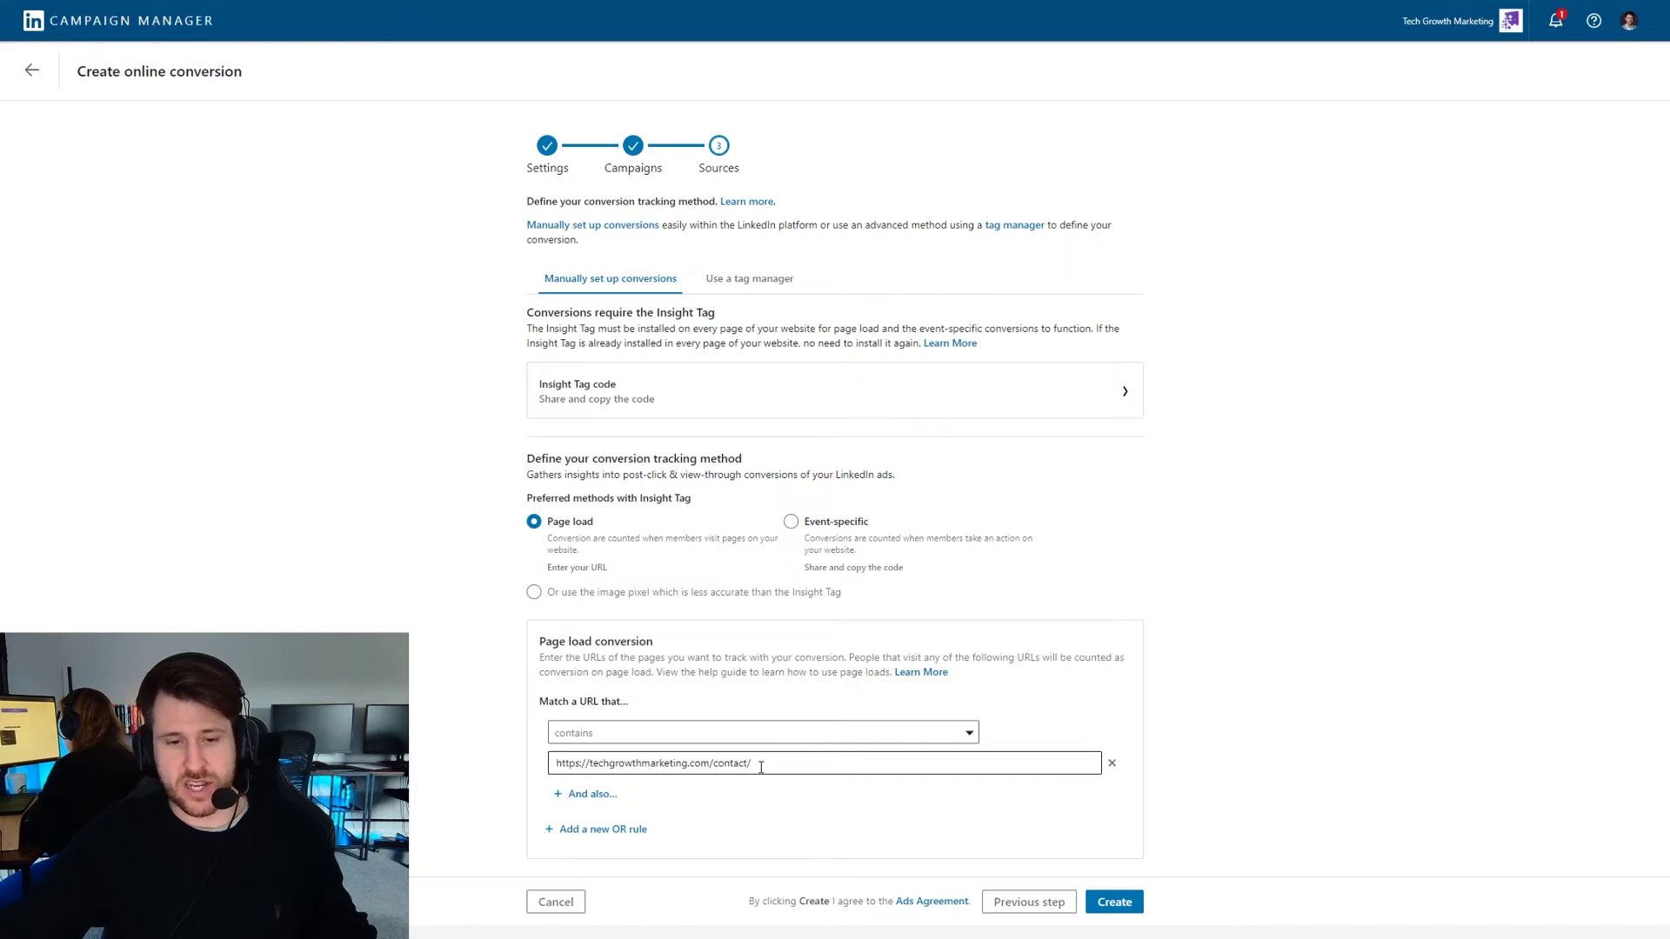
click(761, 767)
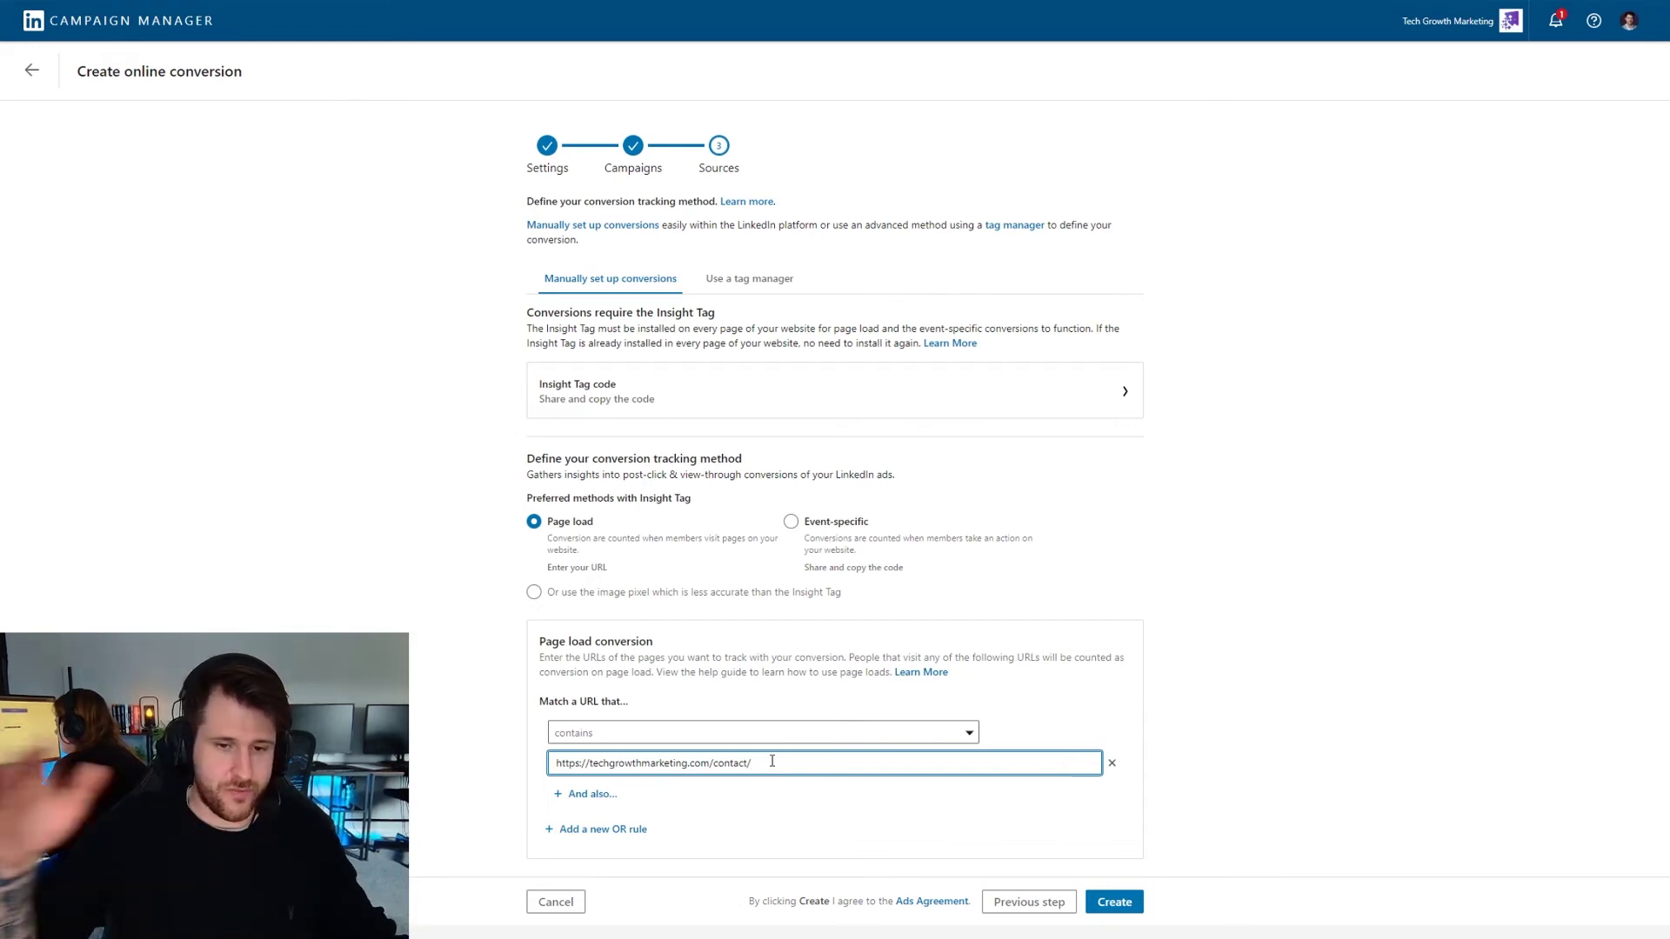
text(Pa)
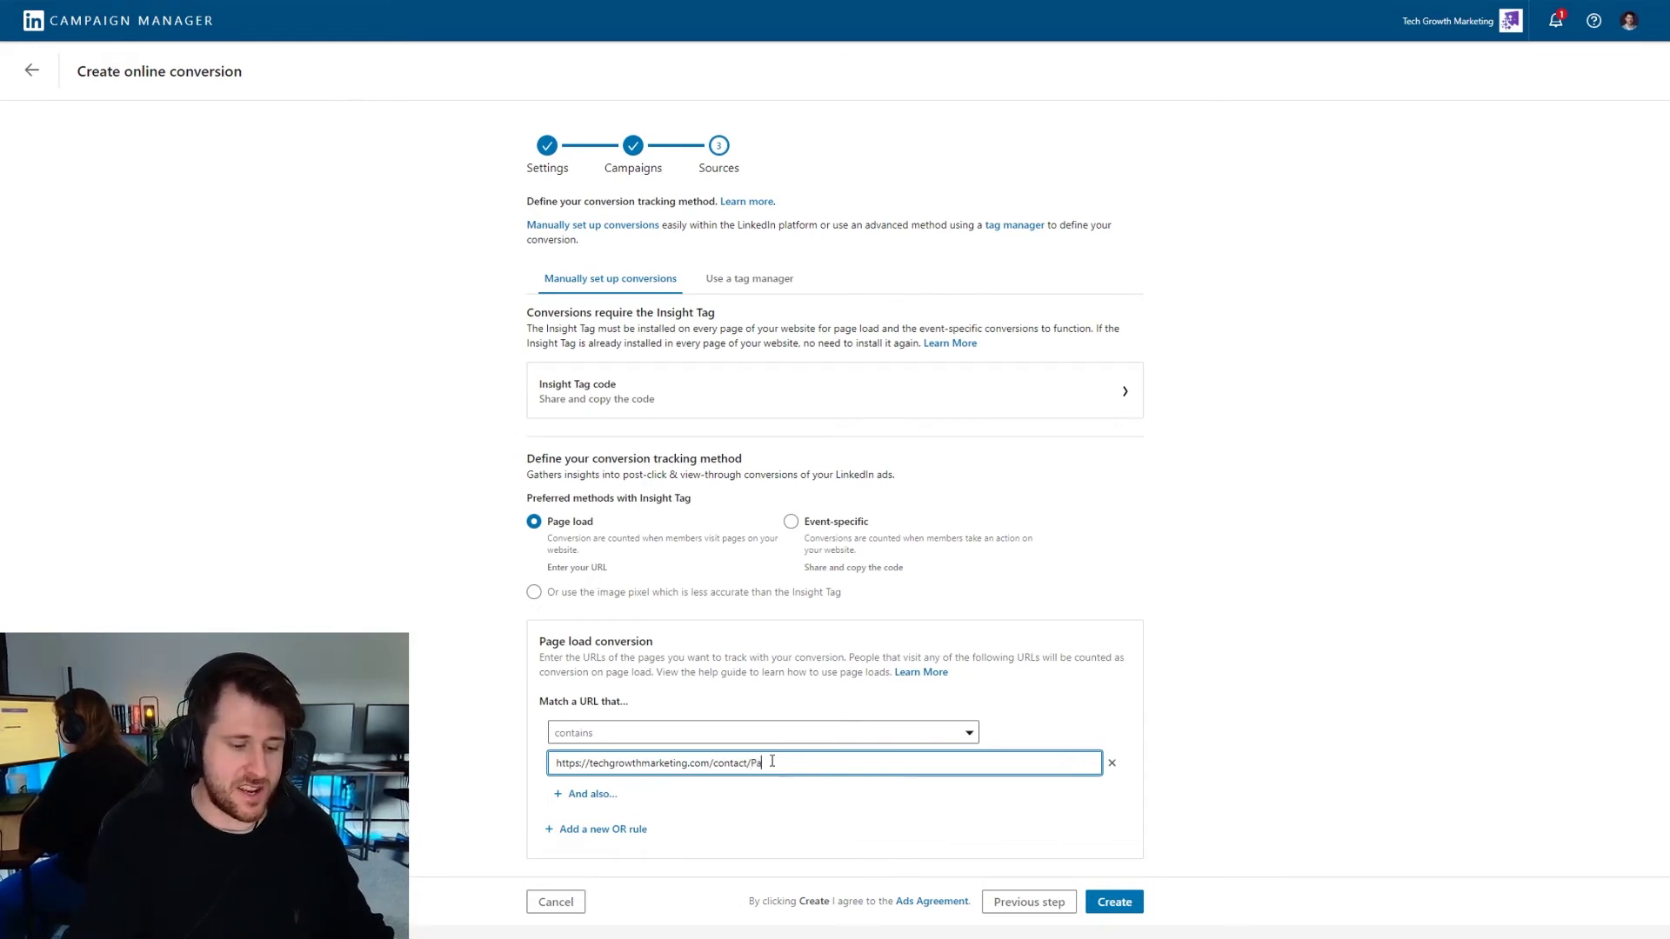
text(ge)
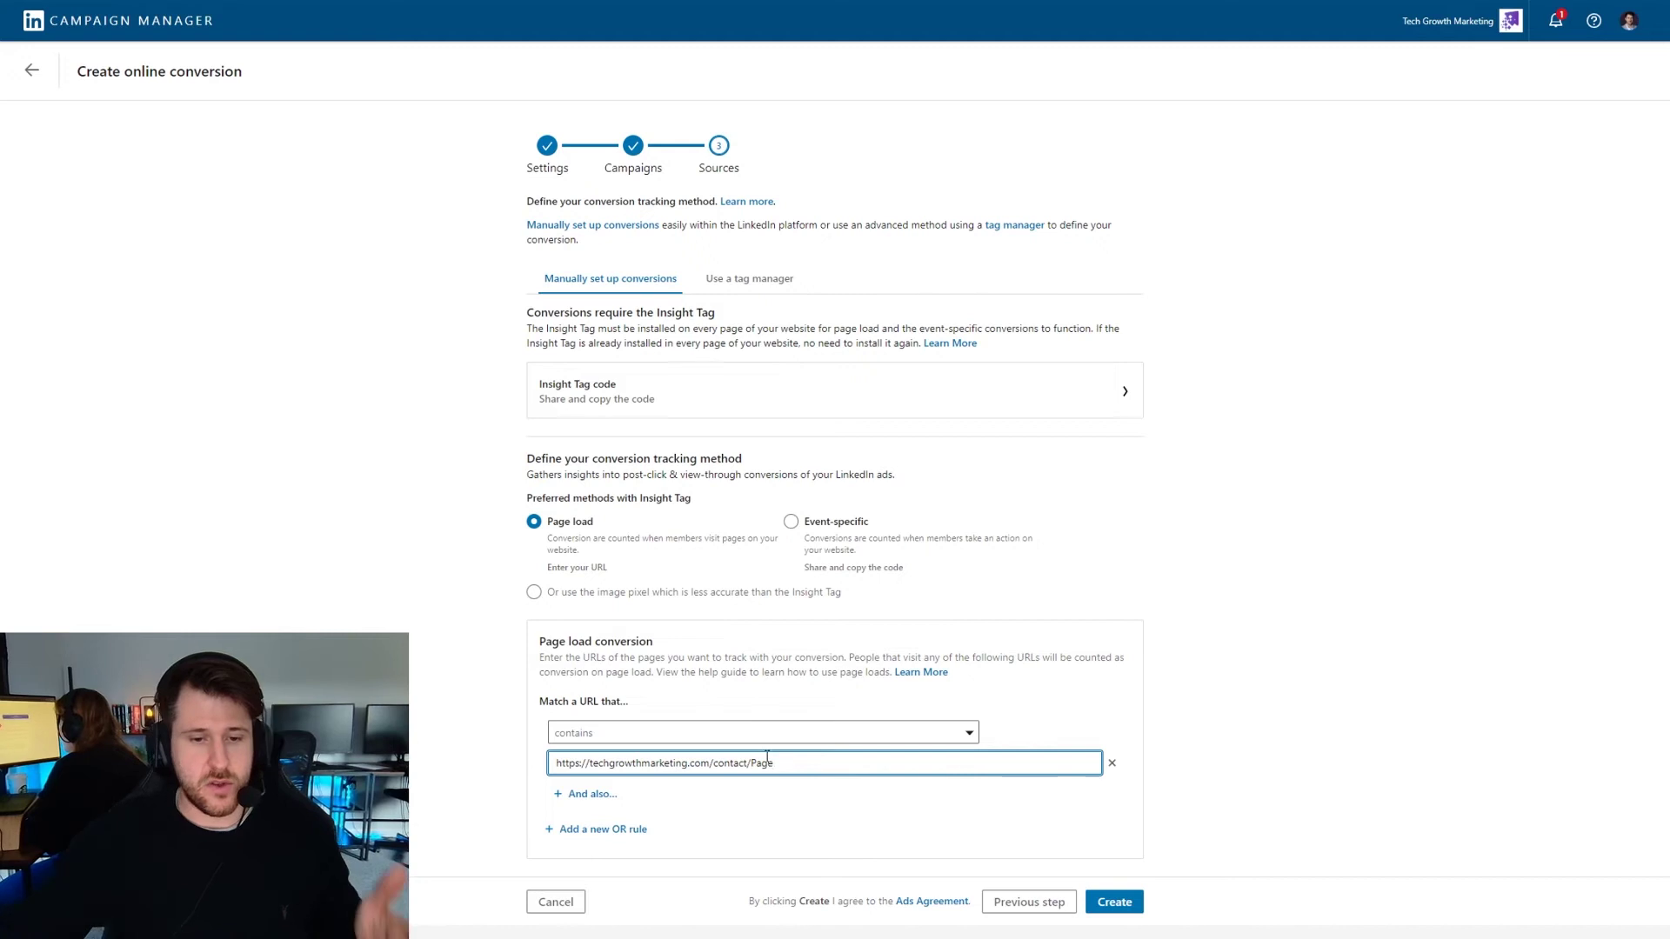
drag(773, 763, 750, 764)
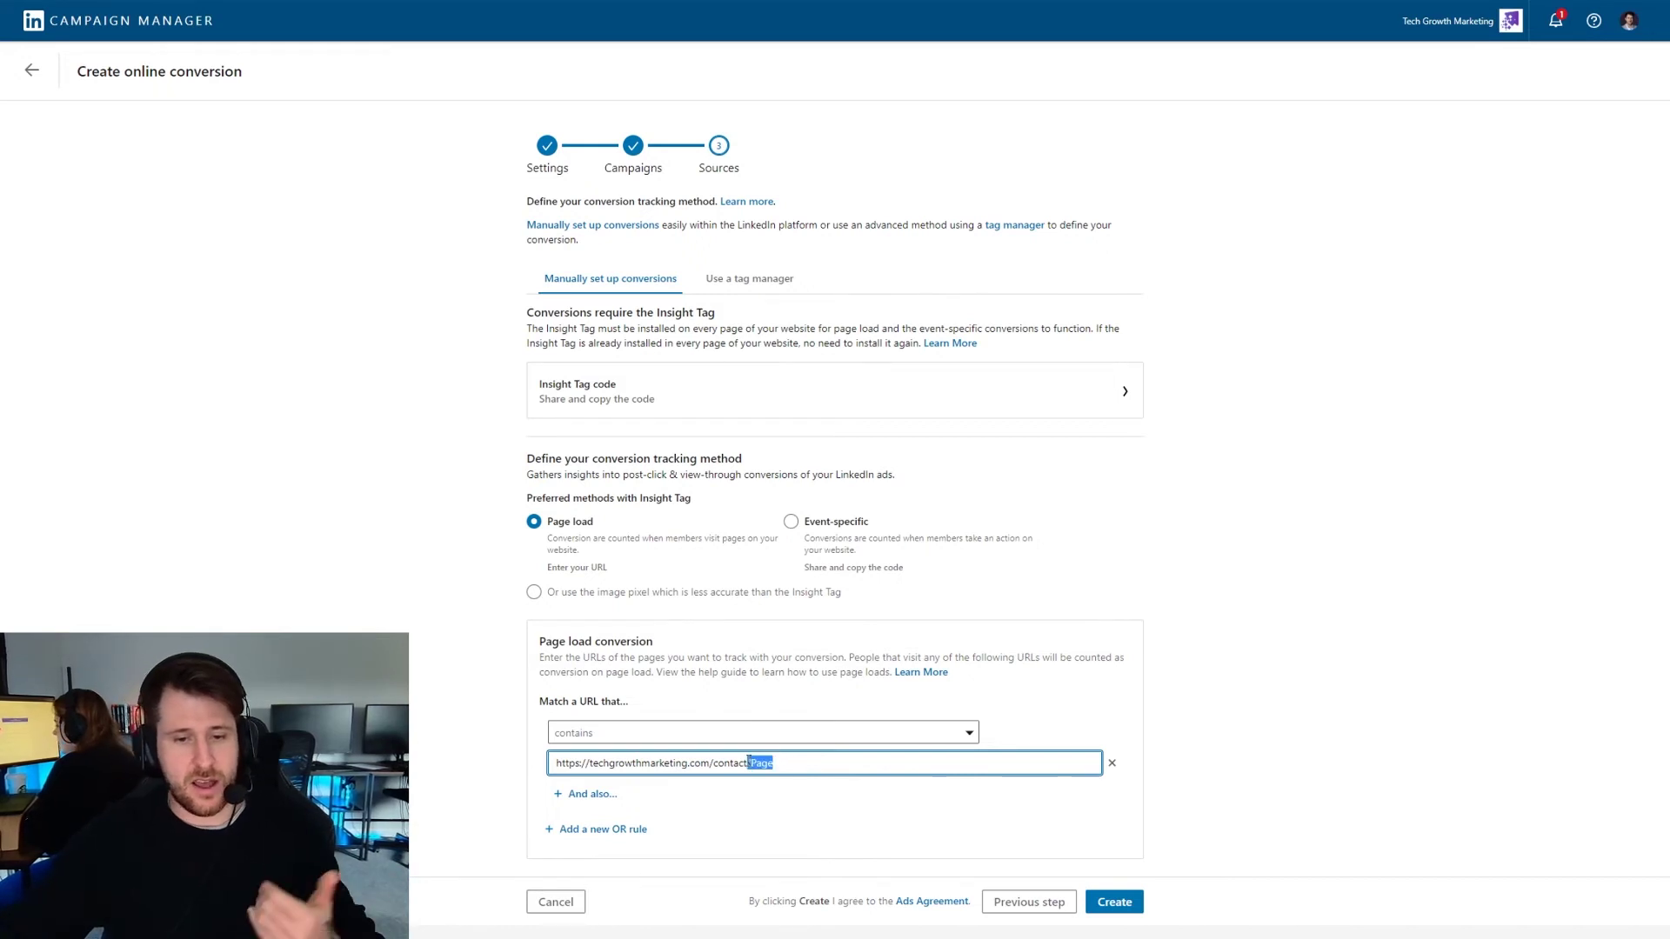
click(643, 733)
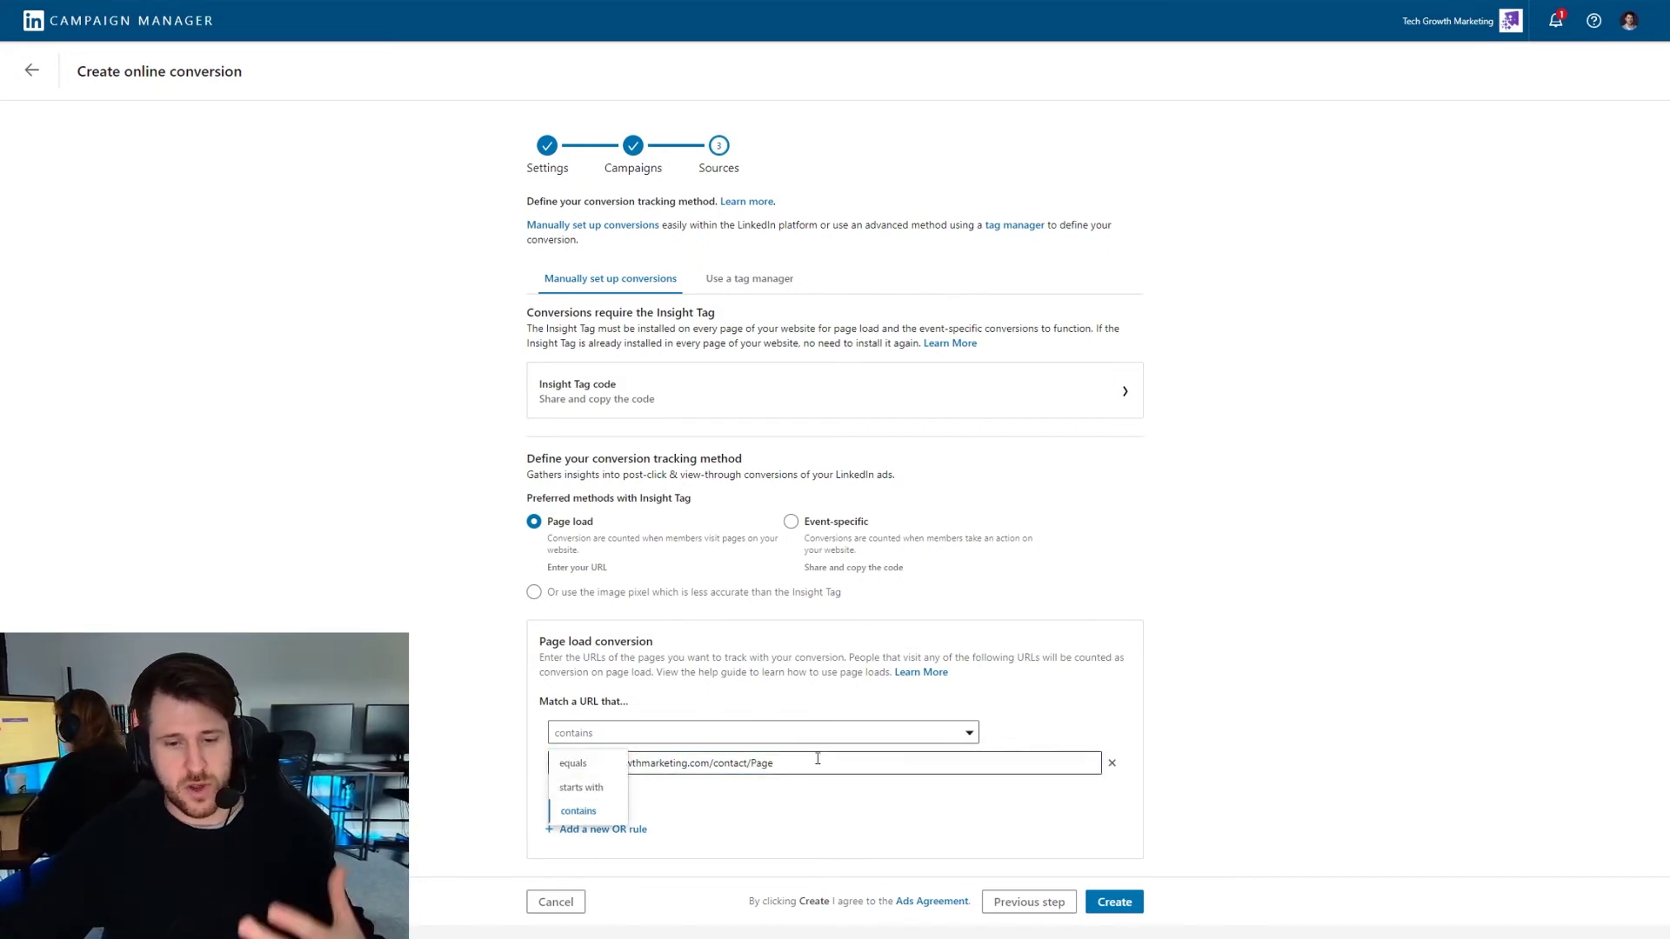
drag(774, 764, 748, 764)
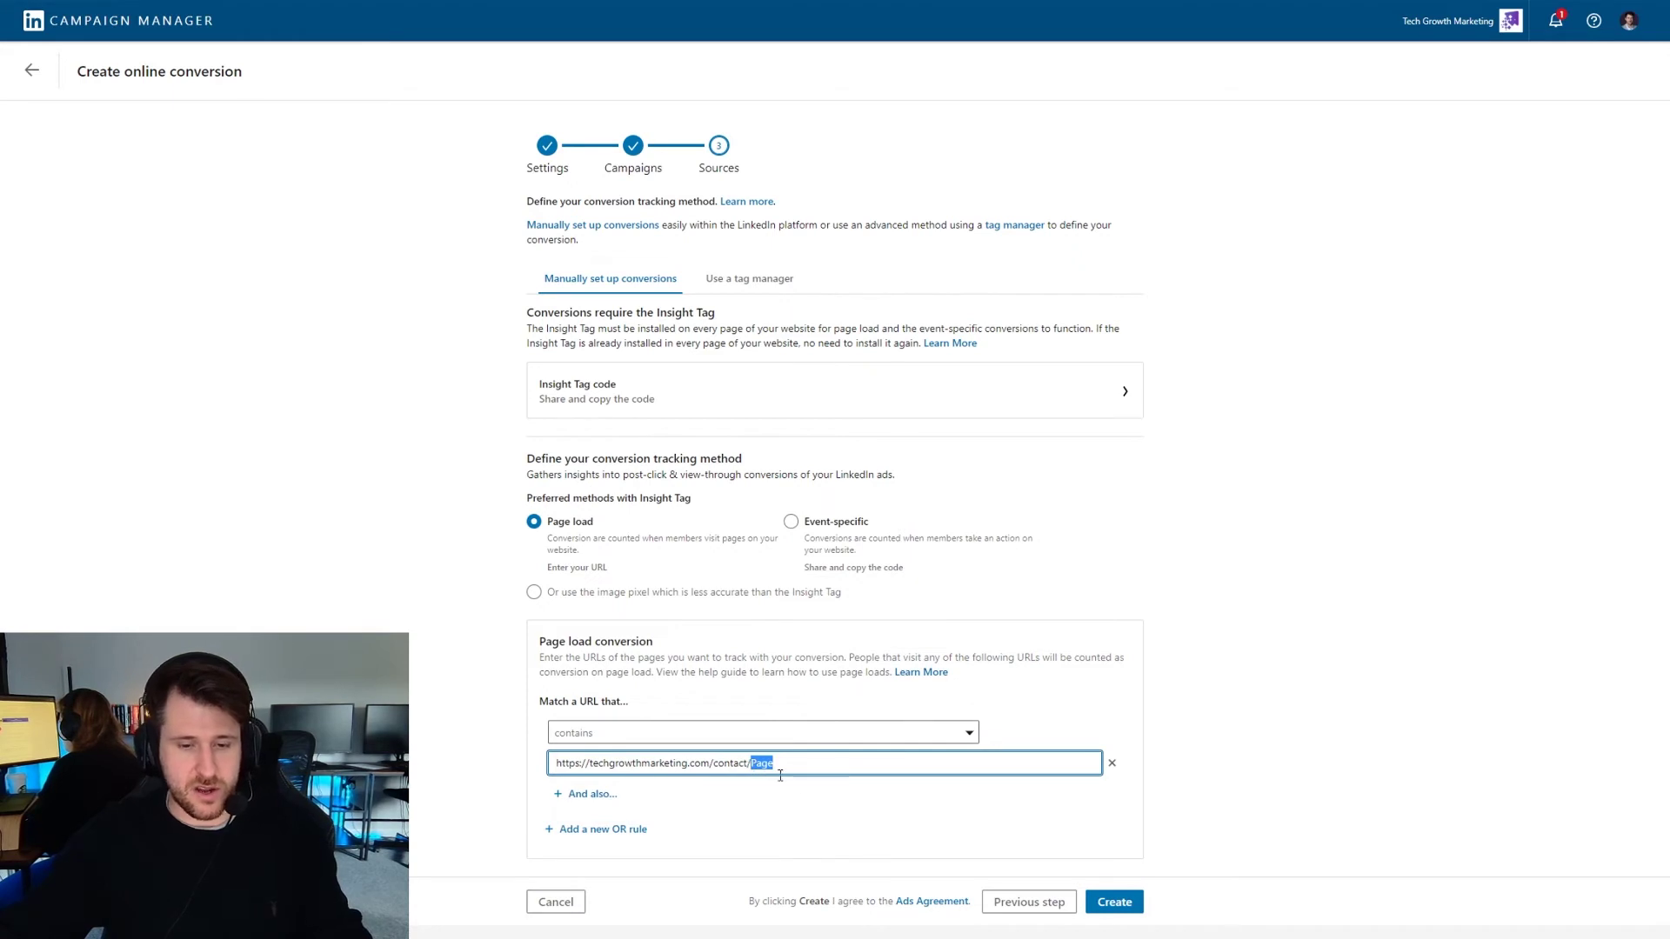
key(BackSpace)
drag(765, 757, 578, 762)
click(588, 761)
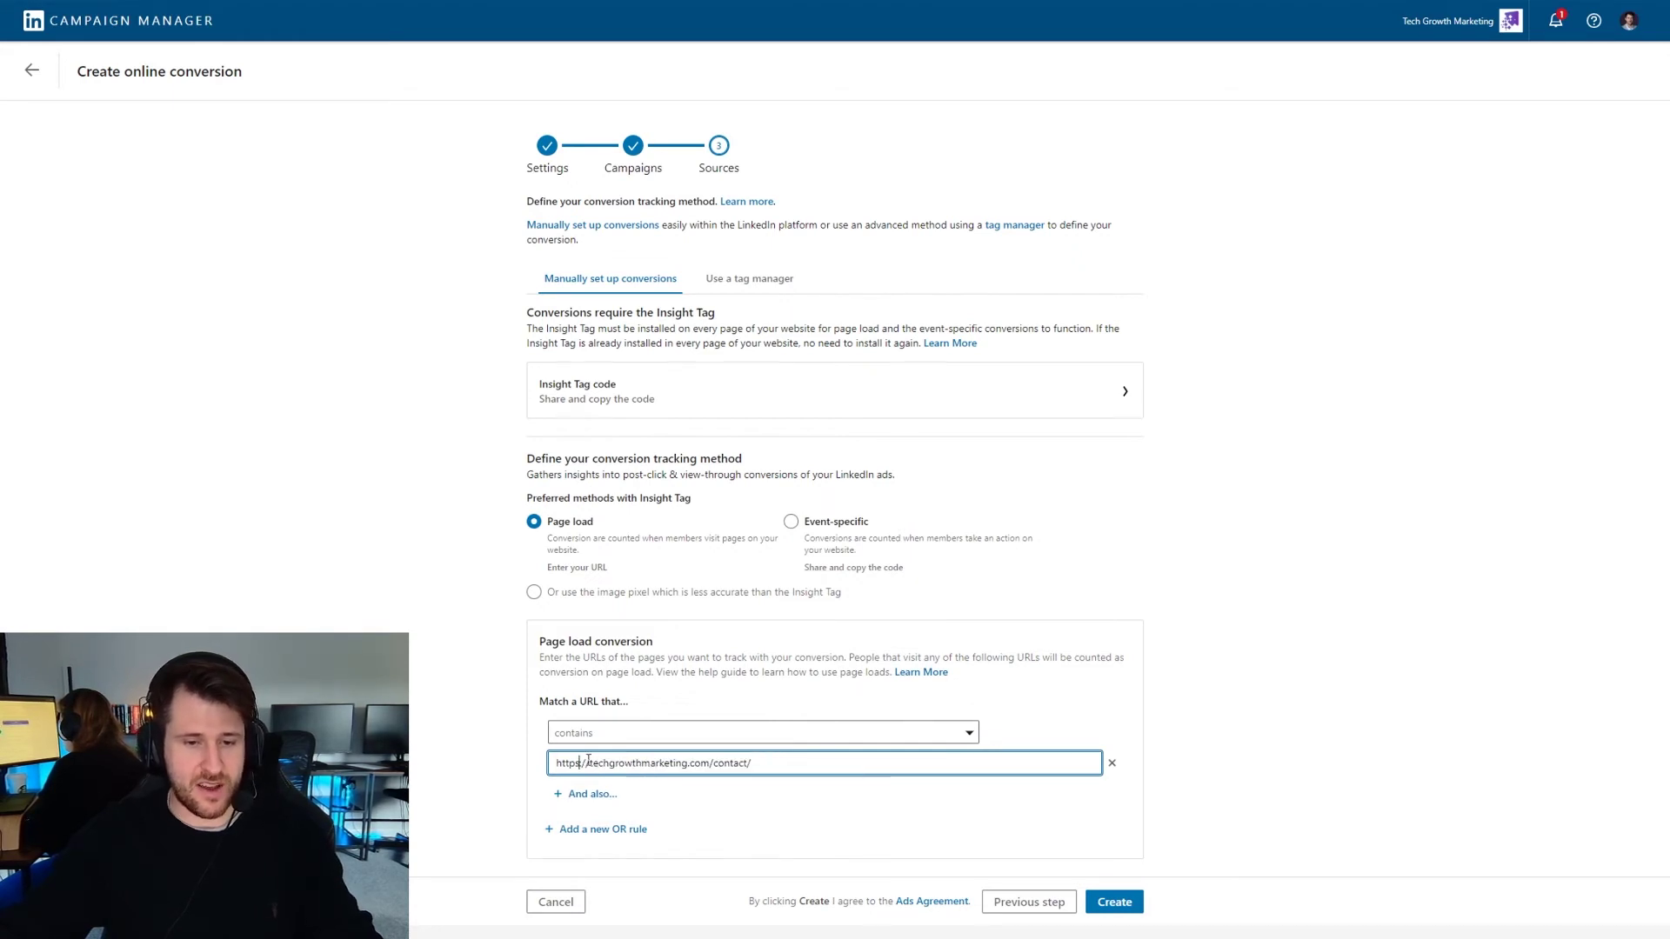
click(762, 762)
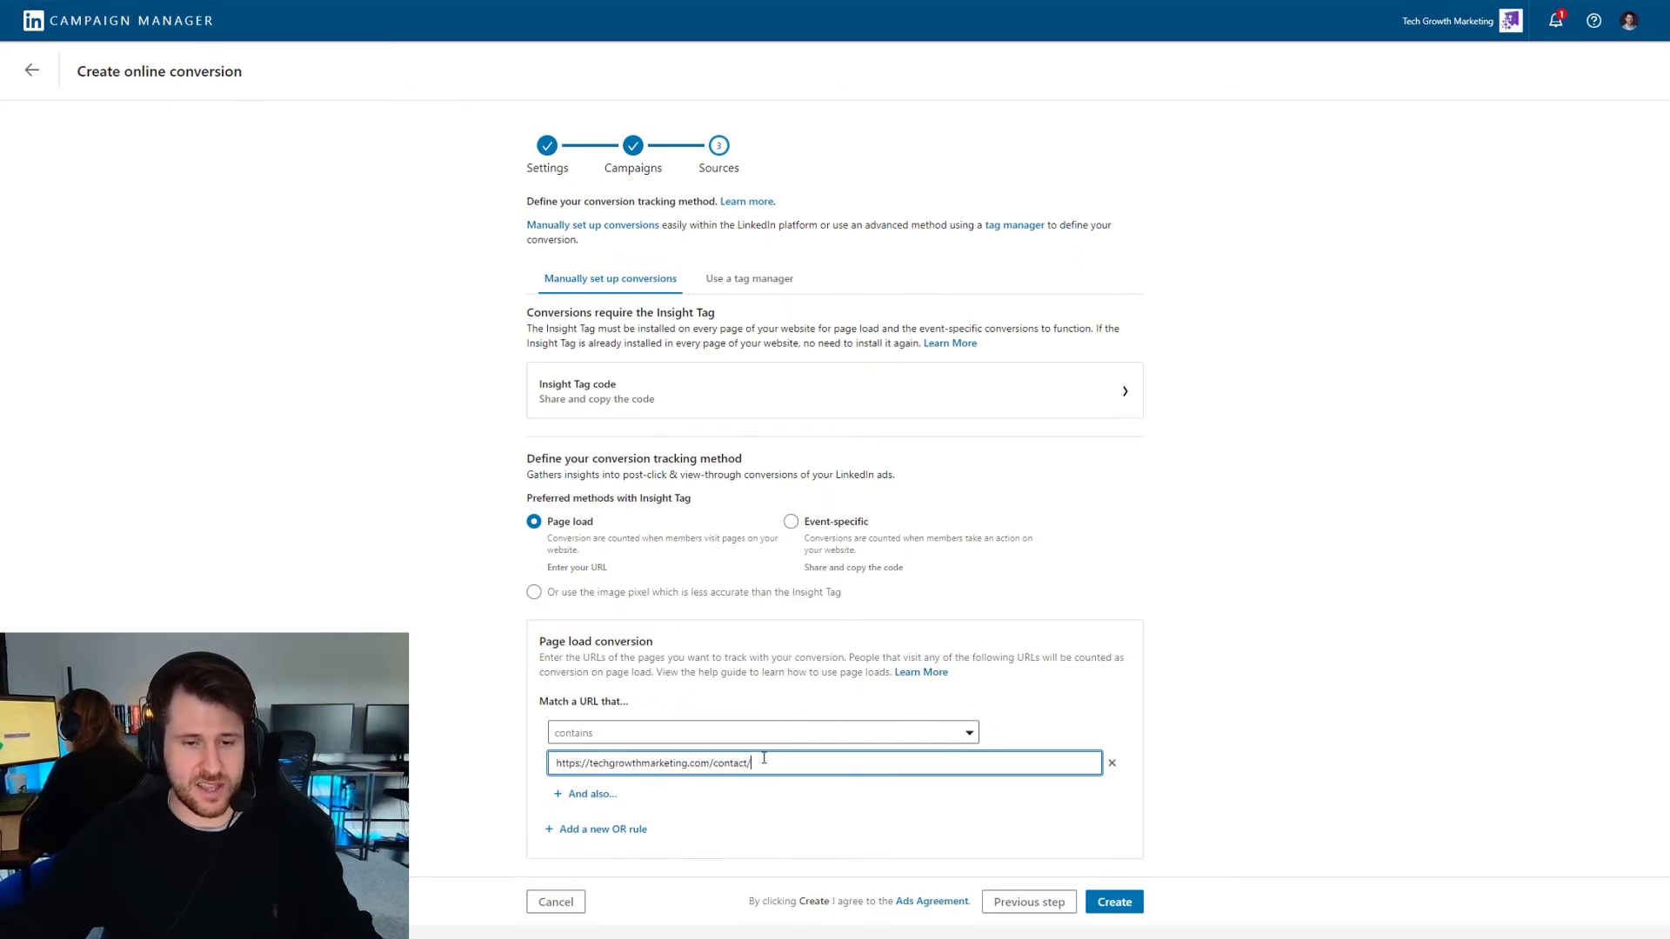
- Try extra And also and OR URL rules, remove them all, and create the conversion
click(593, 795)
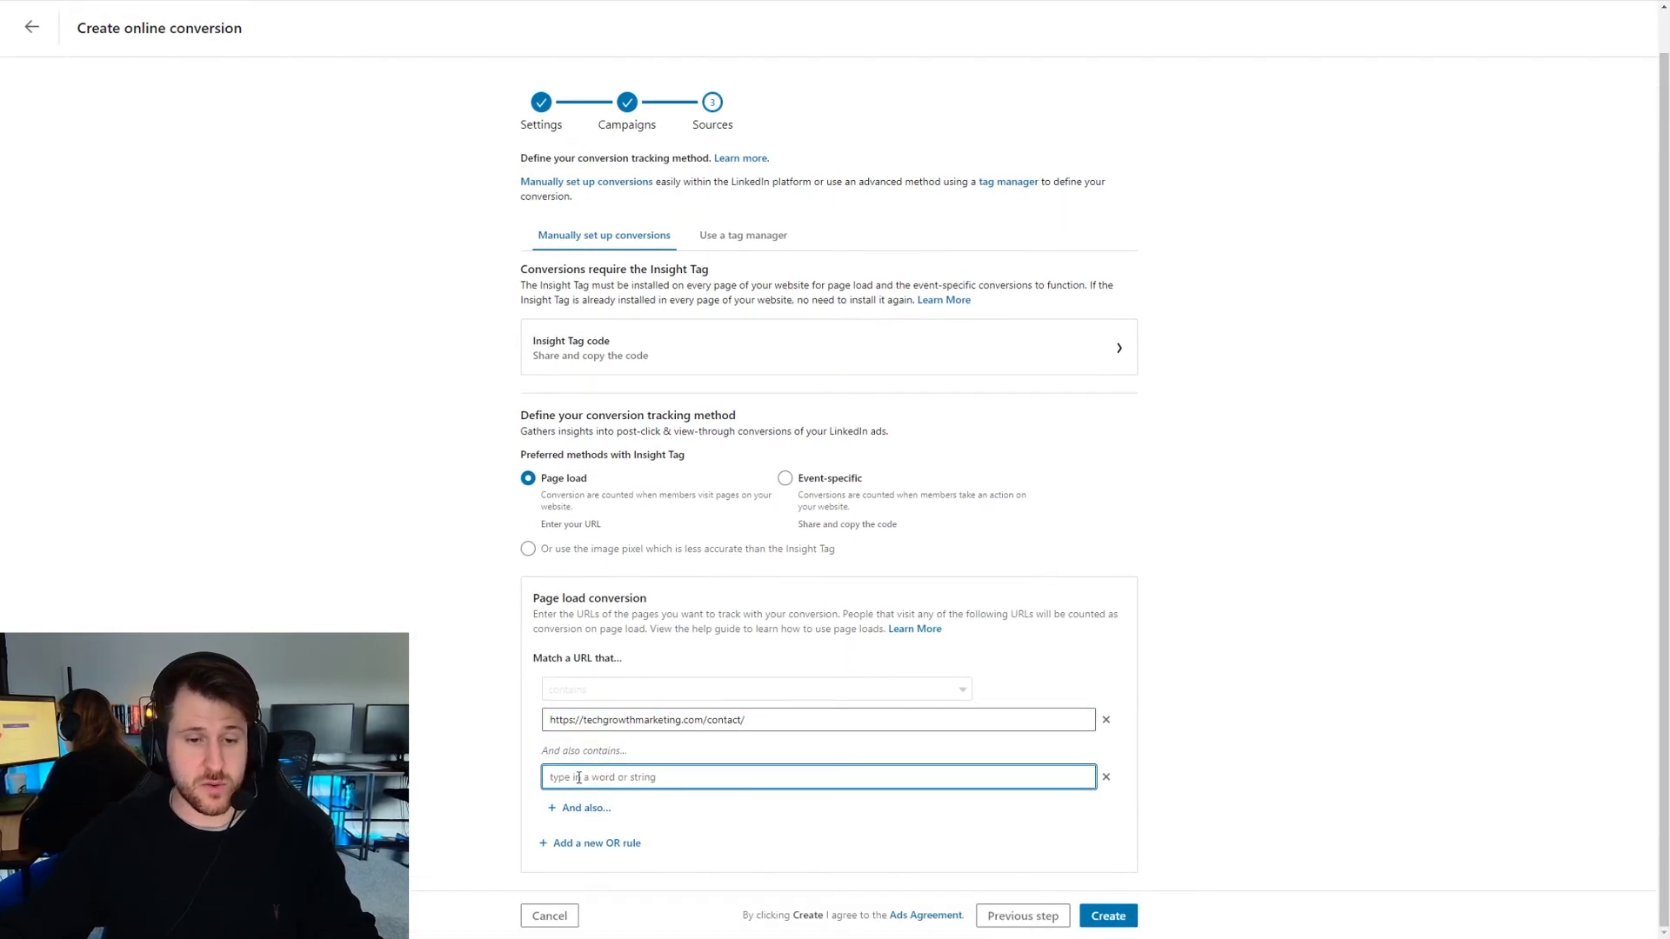
click(589, 817)
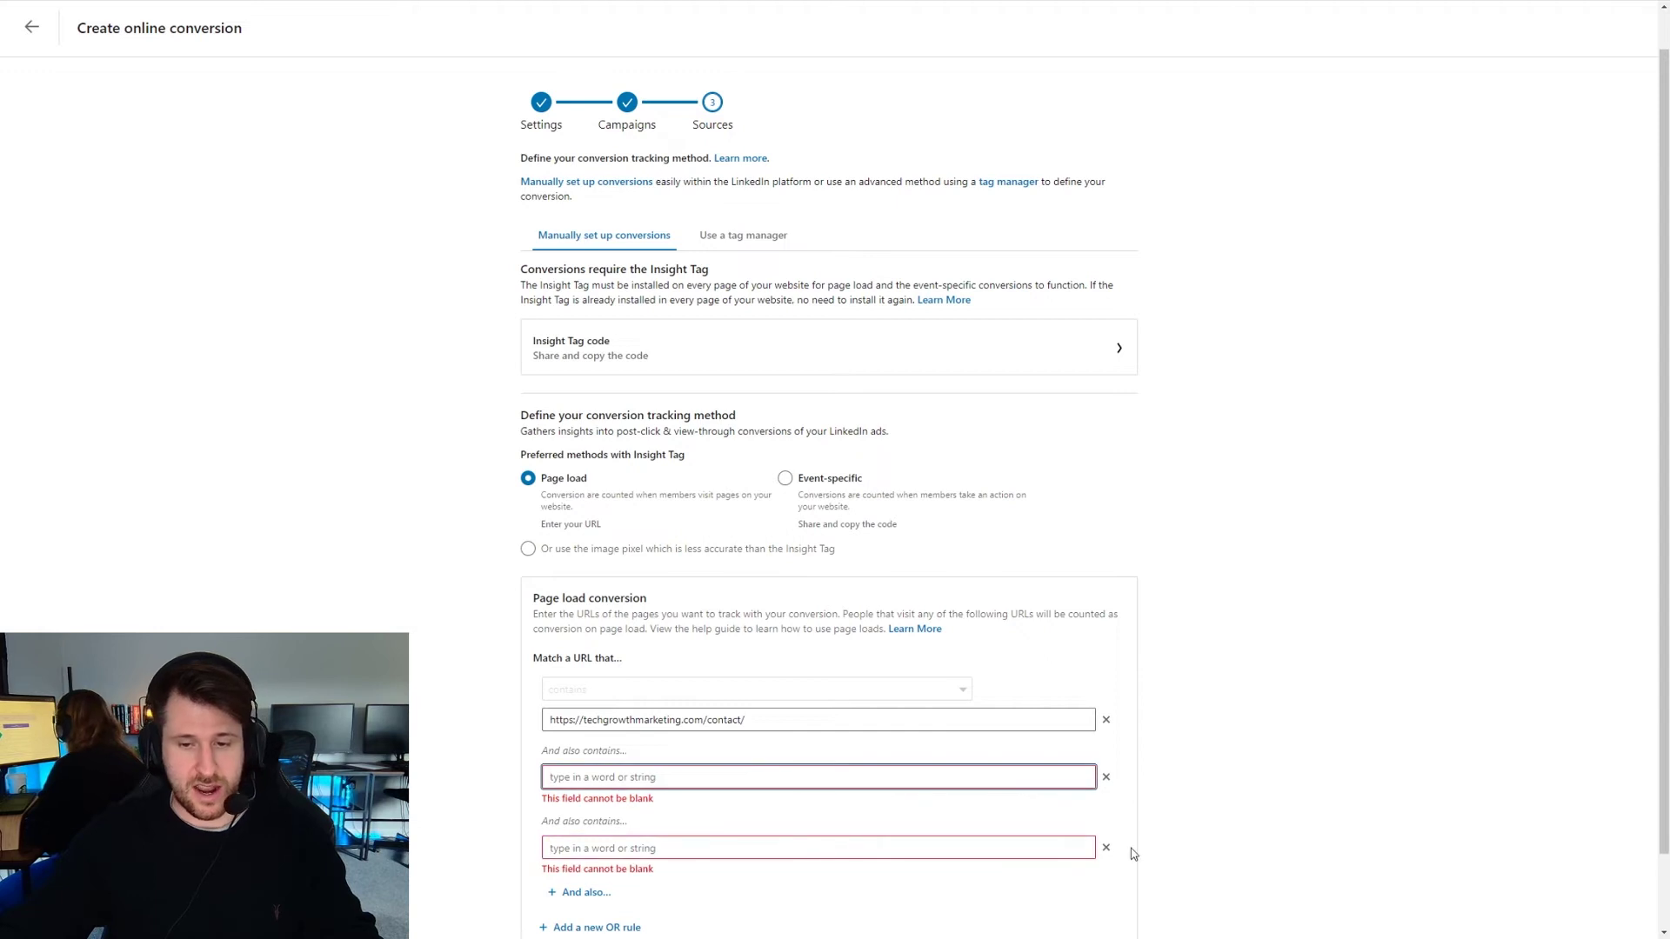
click(1105, 848)
click(1105, 777)
click(603, 829)
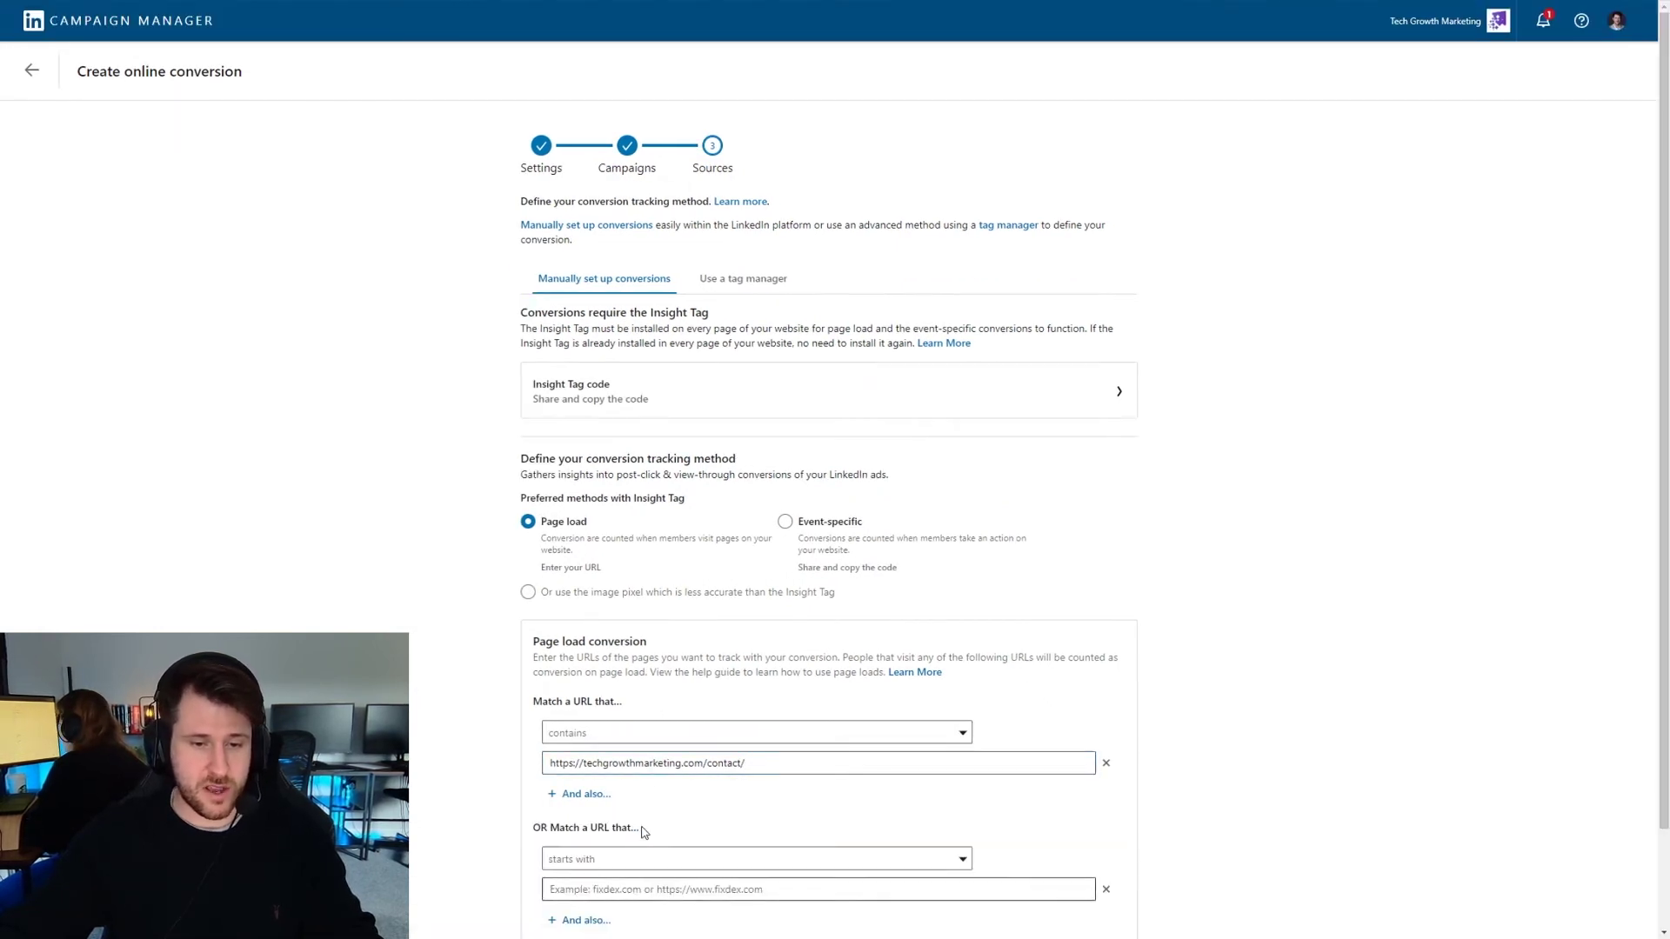
scroll(639, 783, down, 1)
click(621, 774)
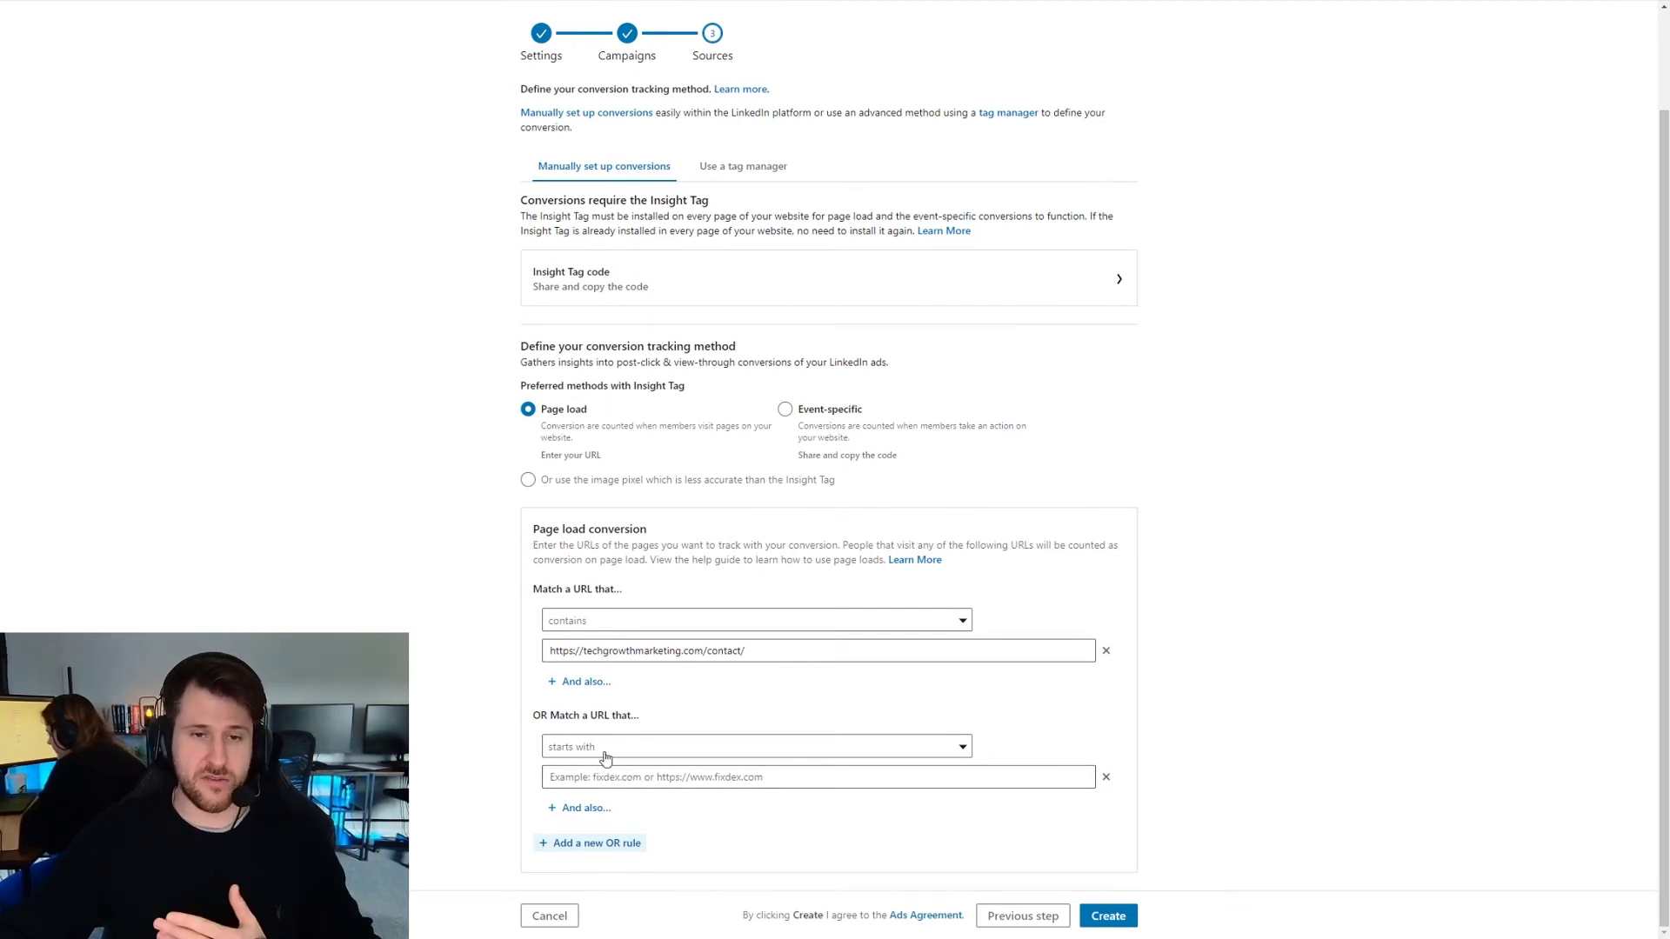
click(1106, 777)
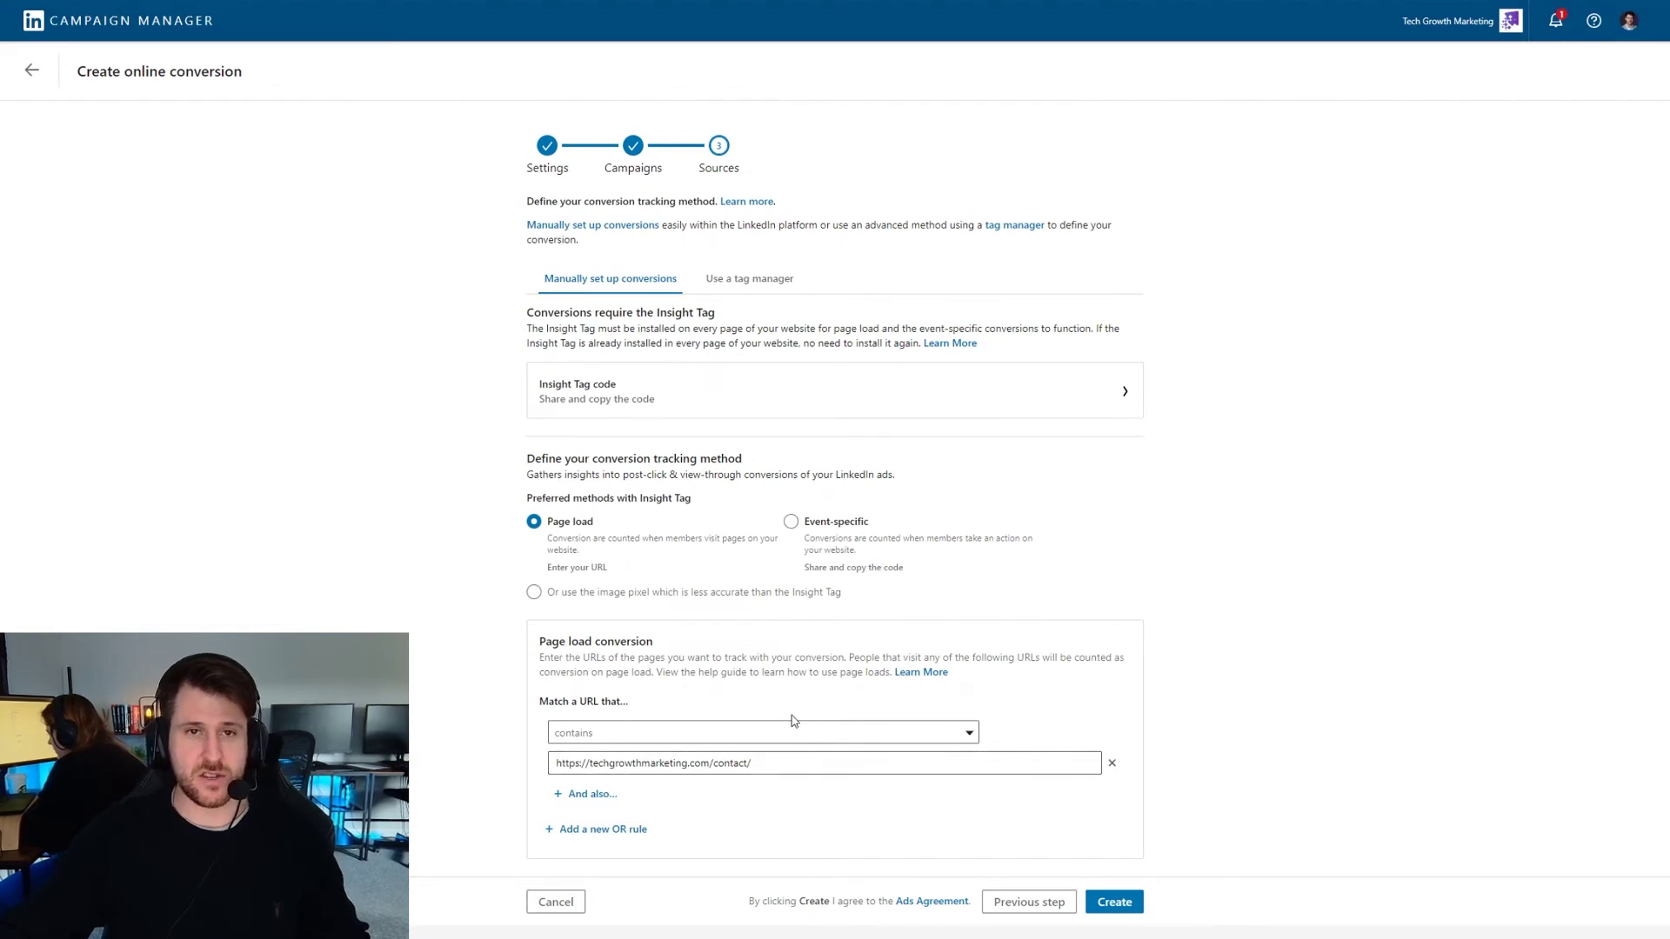
click(1114, 904)
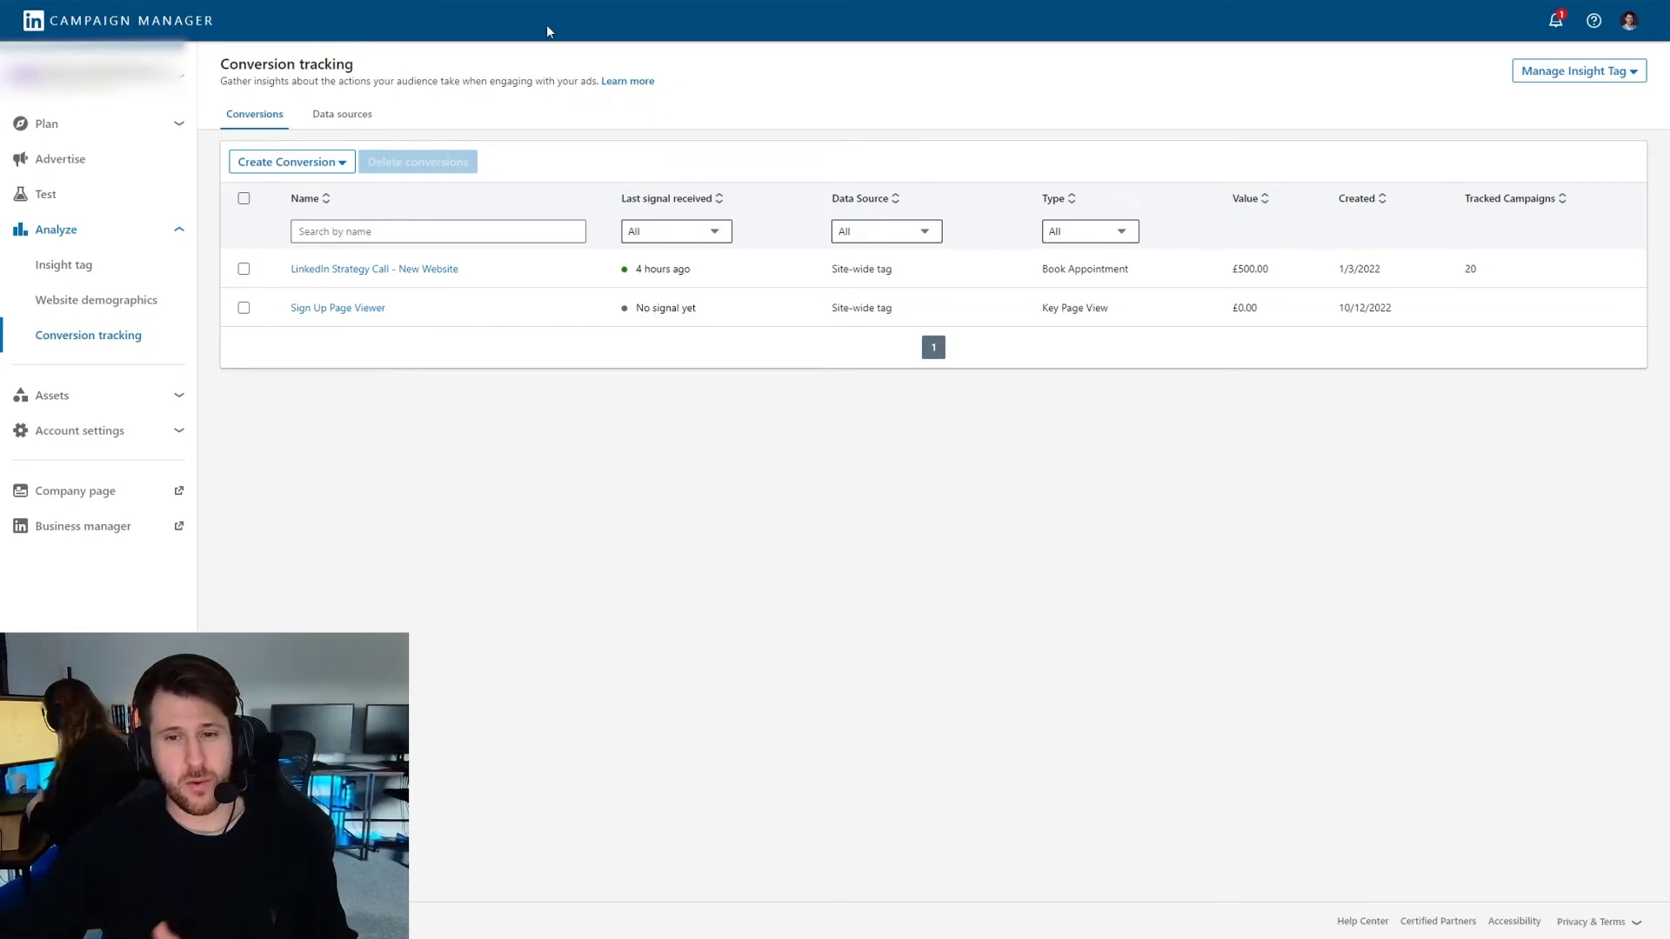
- Check the strategy-session landing page, then return to Conversion tracking and reload the list
click(182, 1)
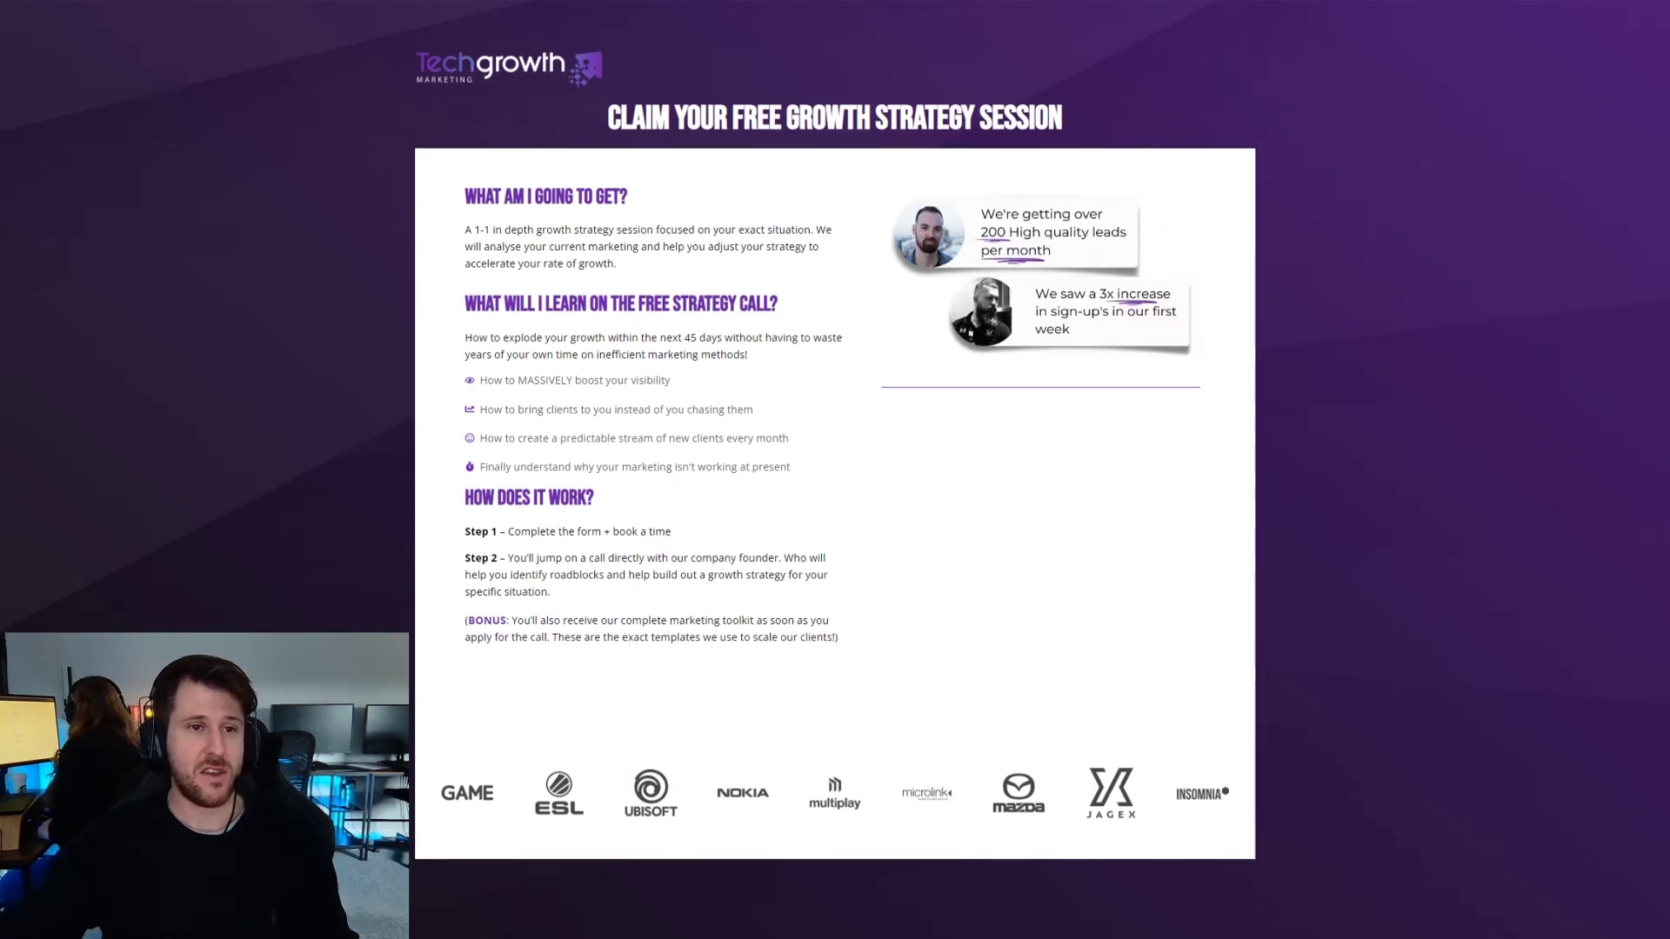
key(ctrl+Tab)
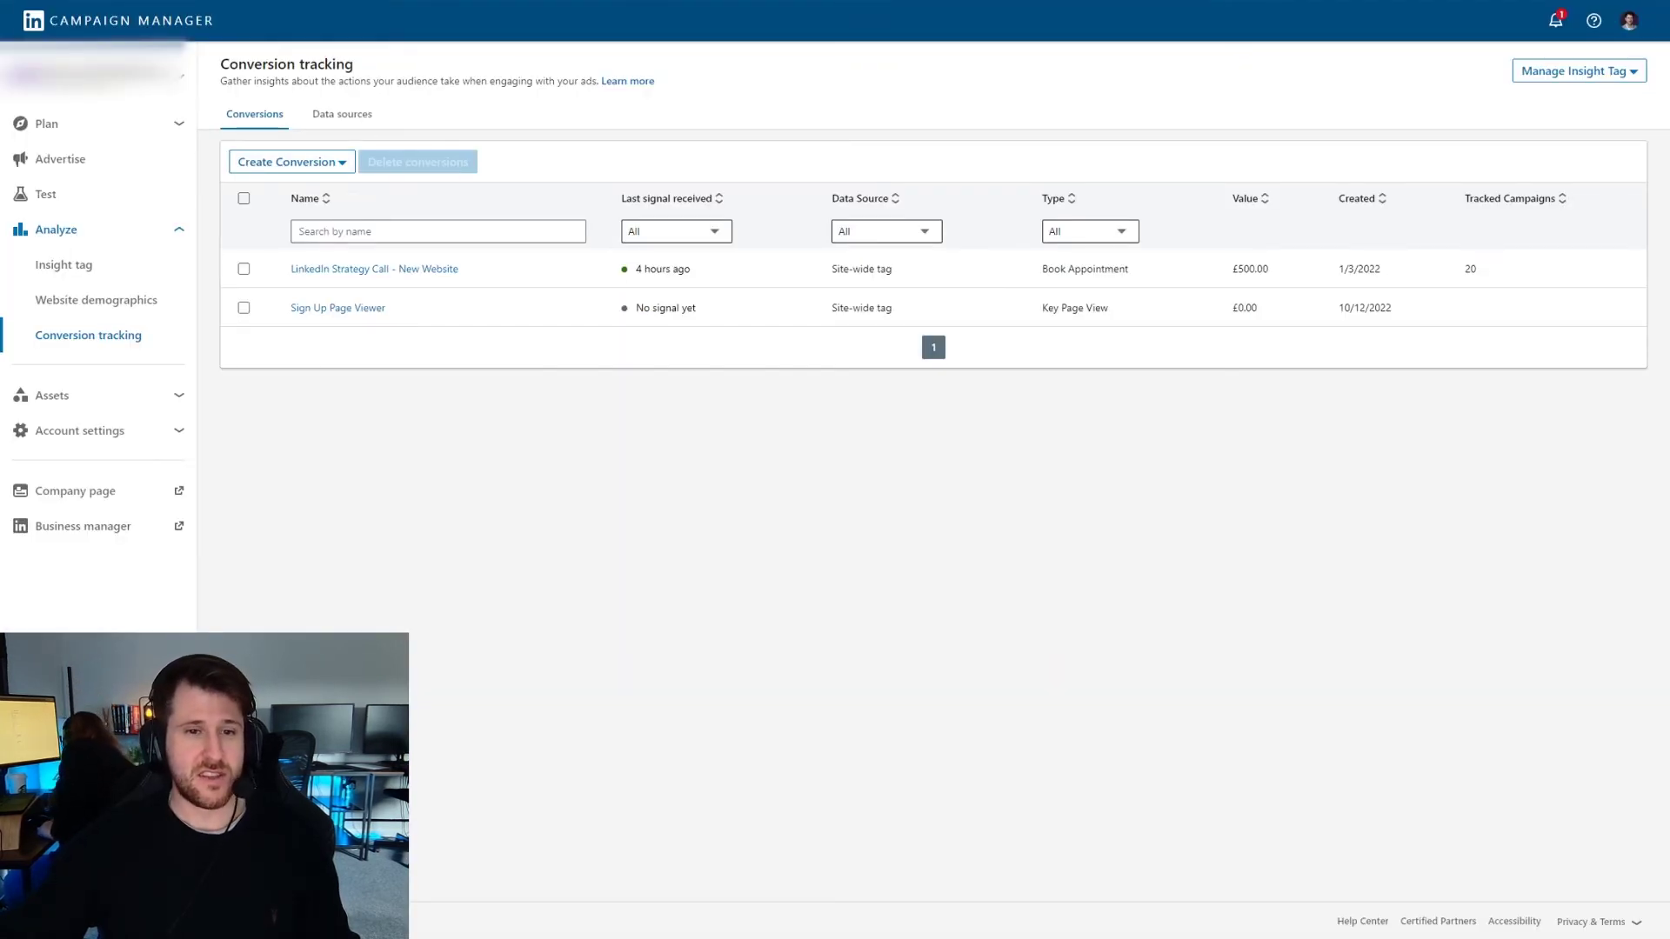
key(F5)
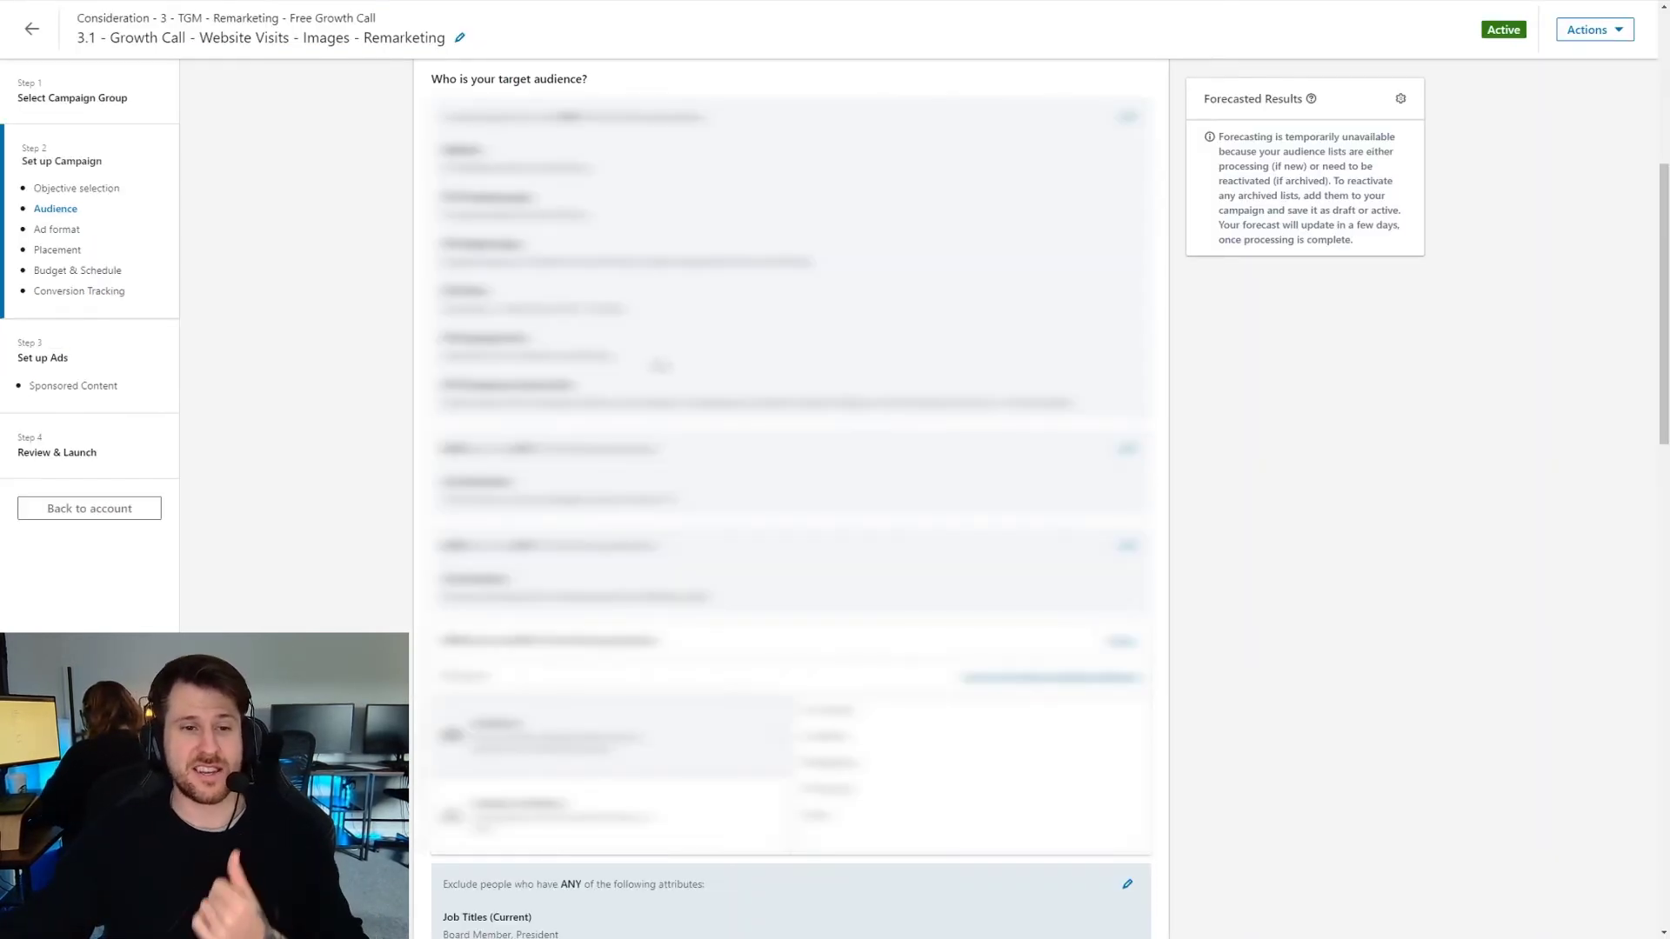
- Scroll campaign 3.1's setup down to review its Conversion tracking section
scroll(667, 374, down, 3)
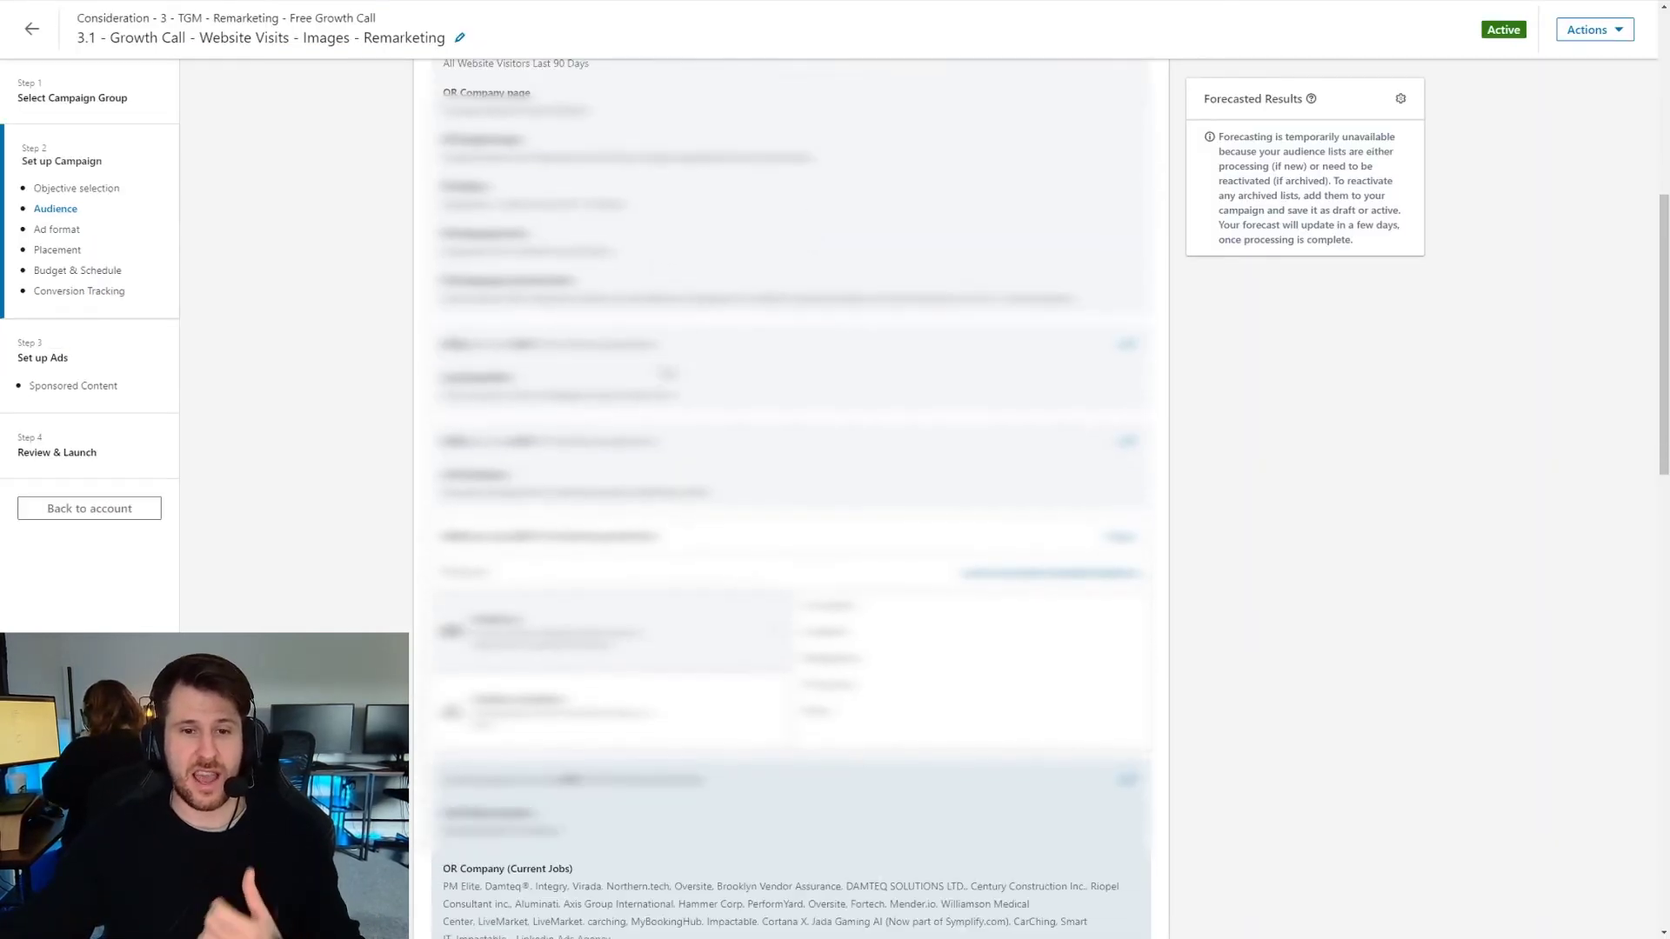
scroll(667, 374, down, 5)
scroll(713, 544, down, 3)
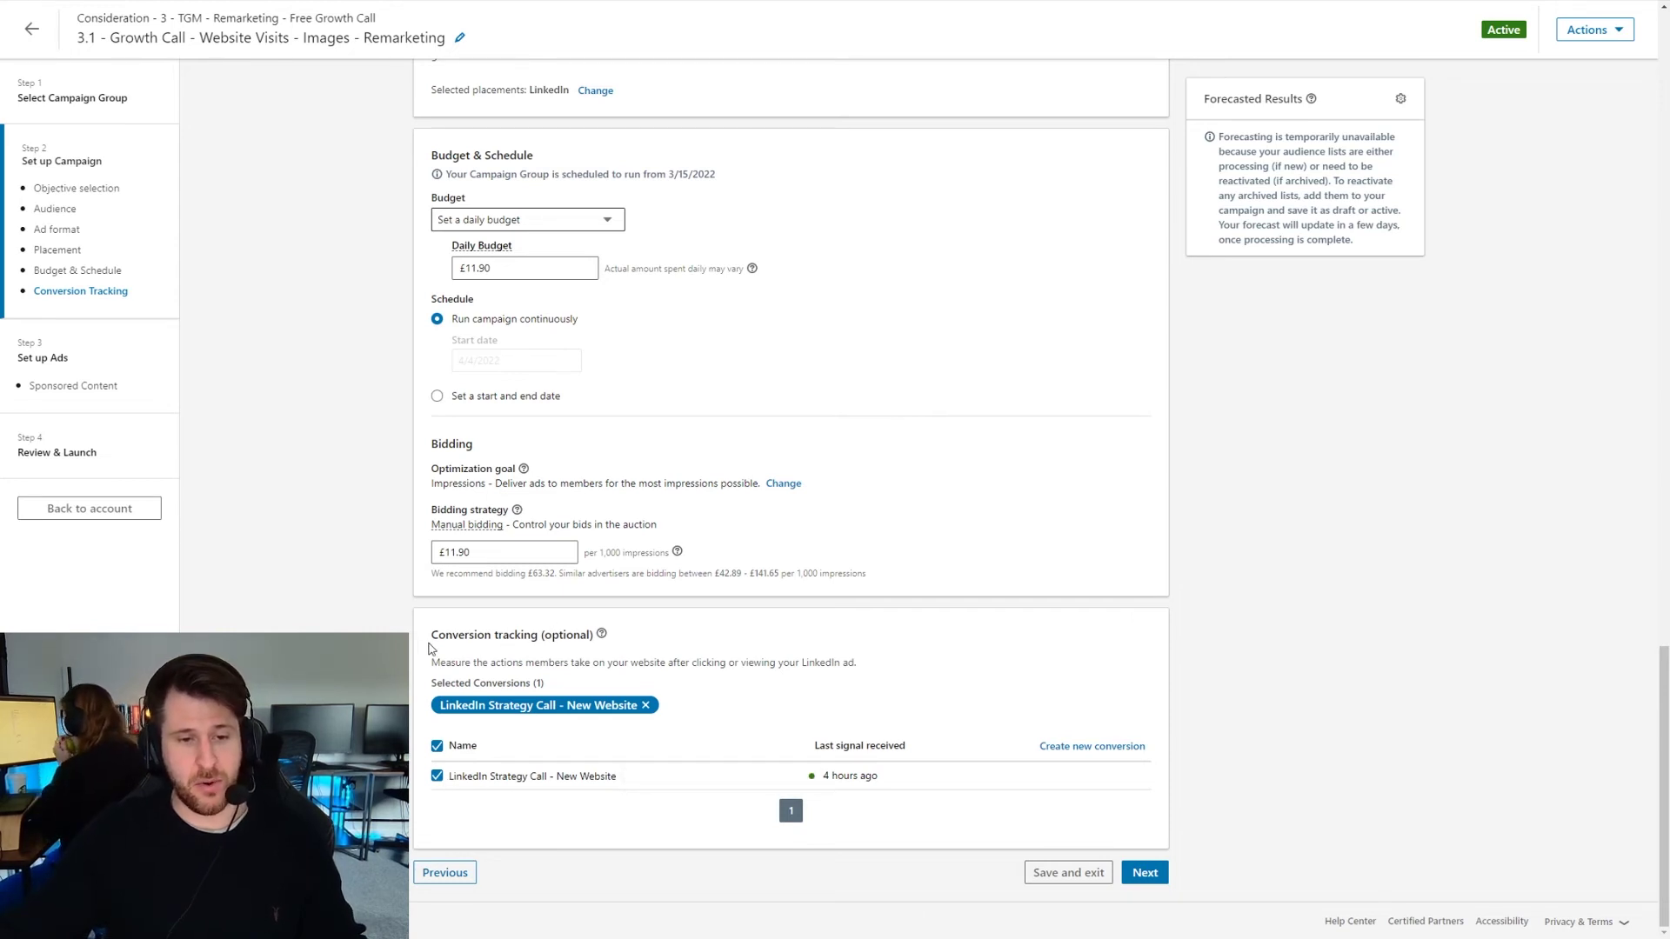
drag(430, 642, 563, 648)
click(490, 757)
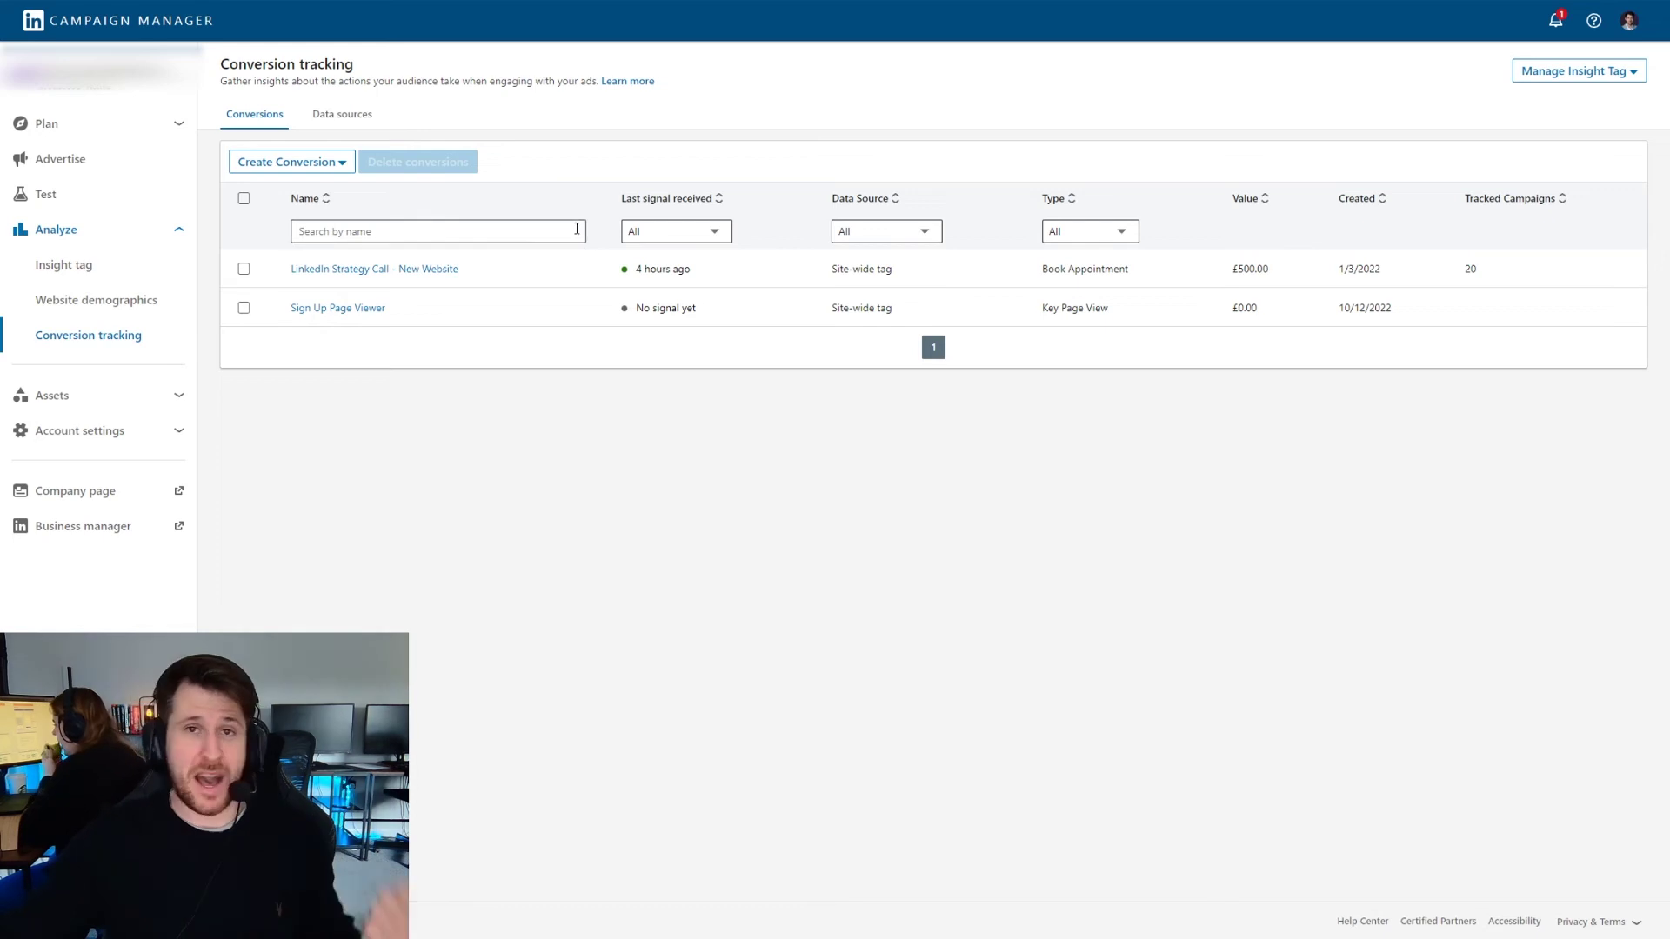
click(331, 313)
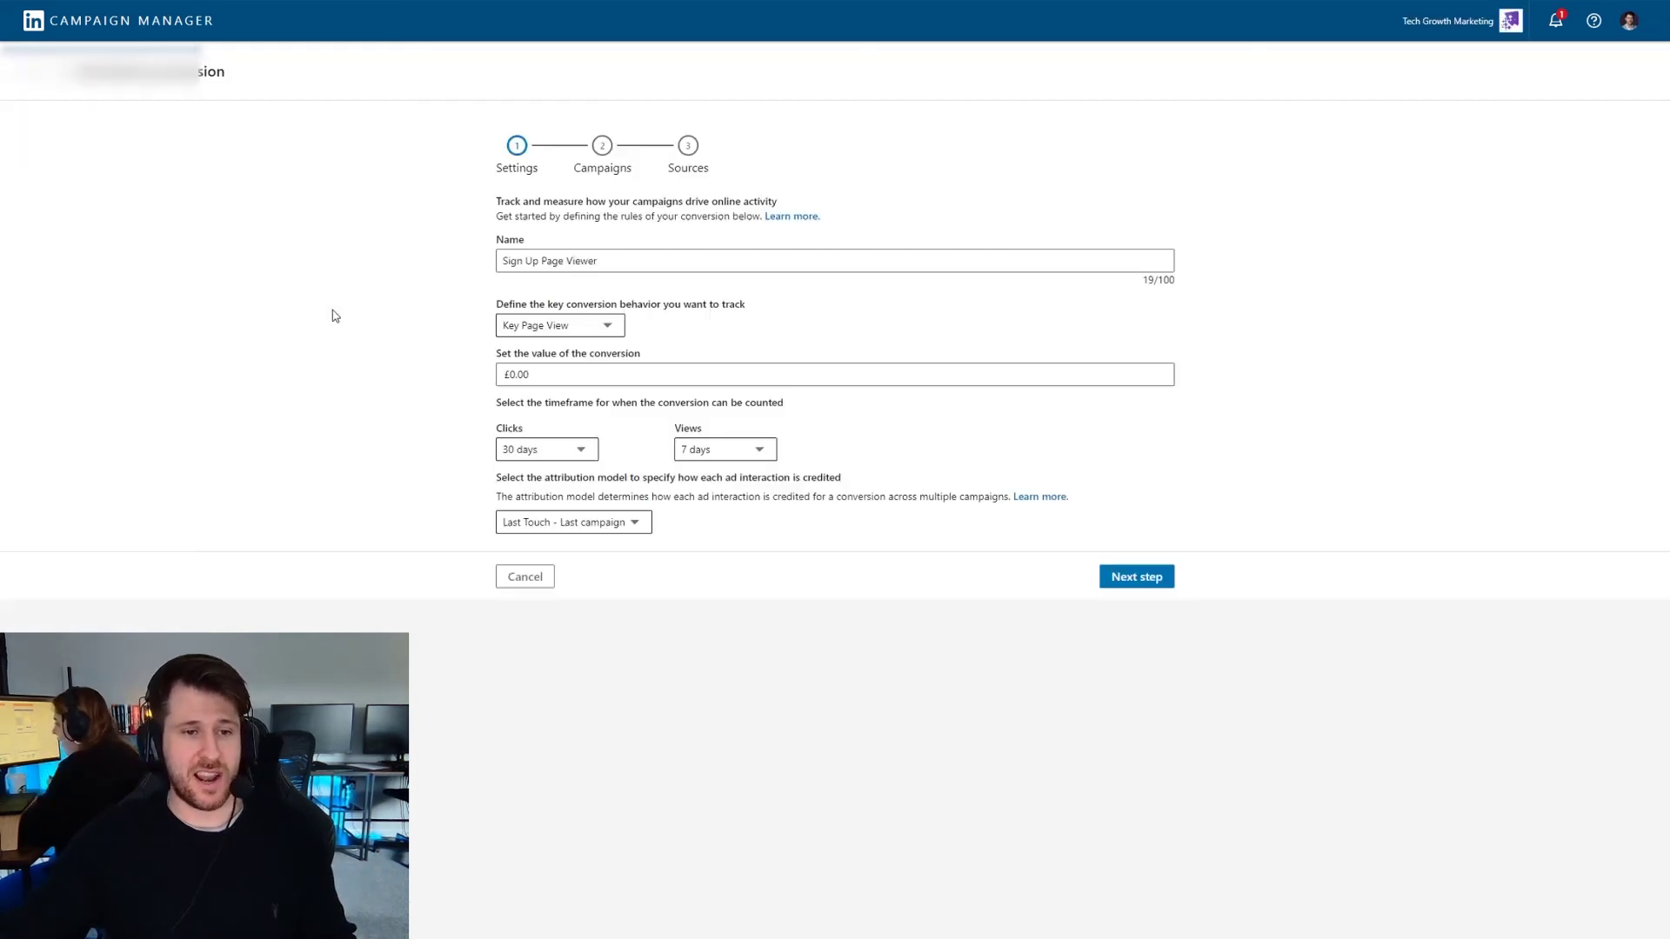
click(1137, 577)
click(549, 313)
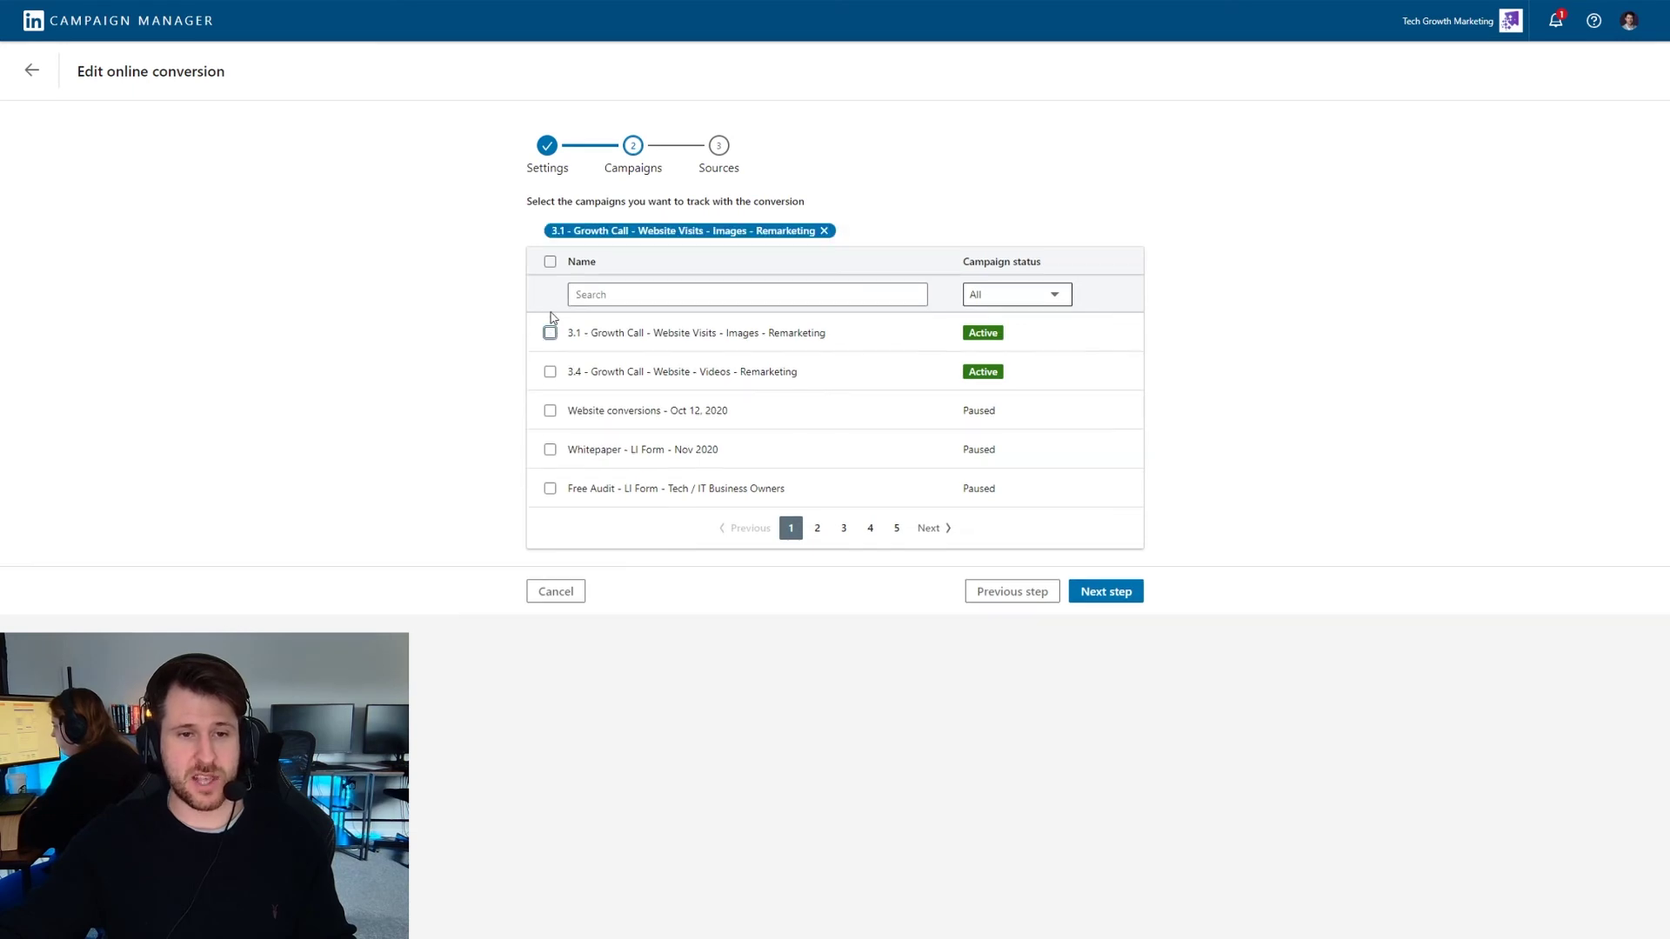
click(550, 372)
click(549, 410)
click(550, 470)
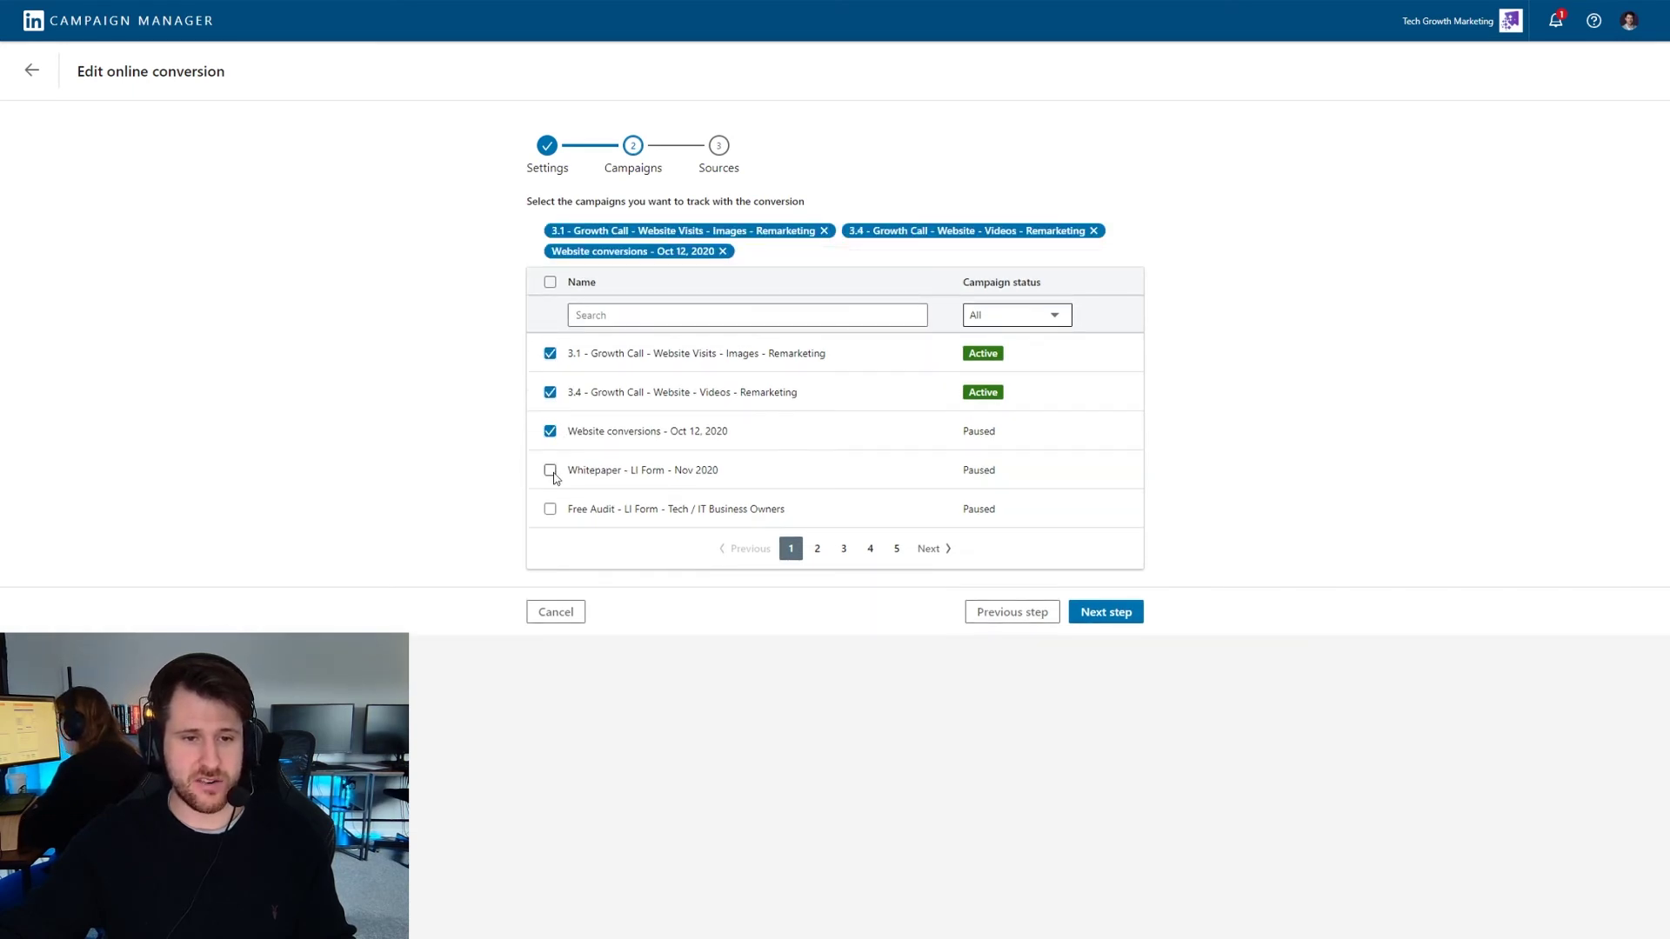
click(549, 509)
click(549, 374)
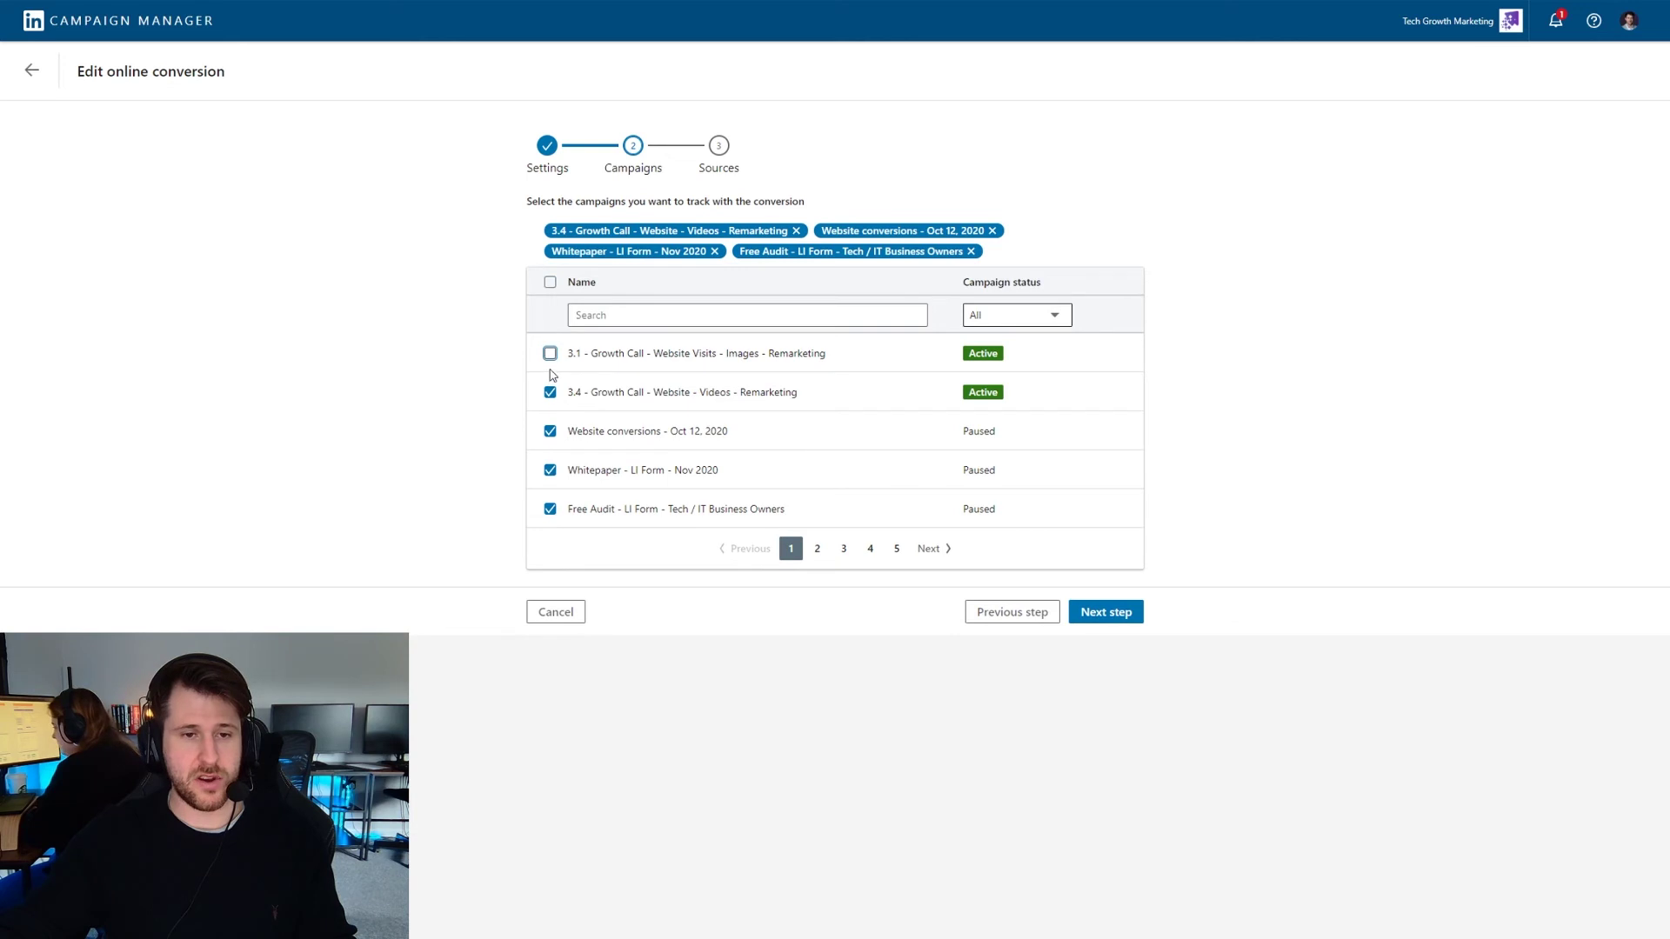
click(550, 392)
click(550, 430)
click(550, 449)
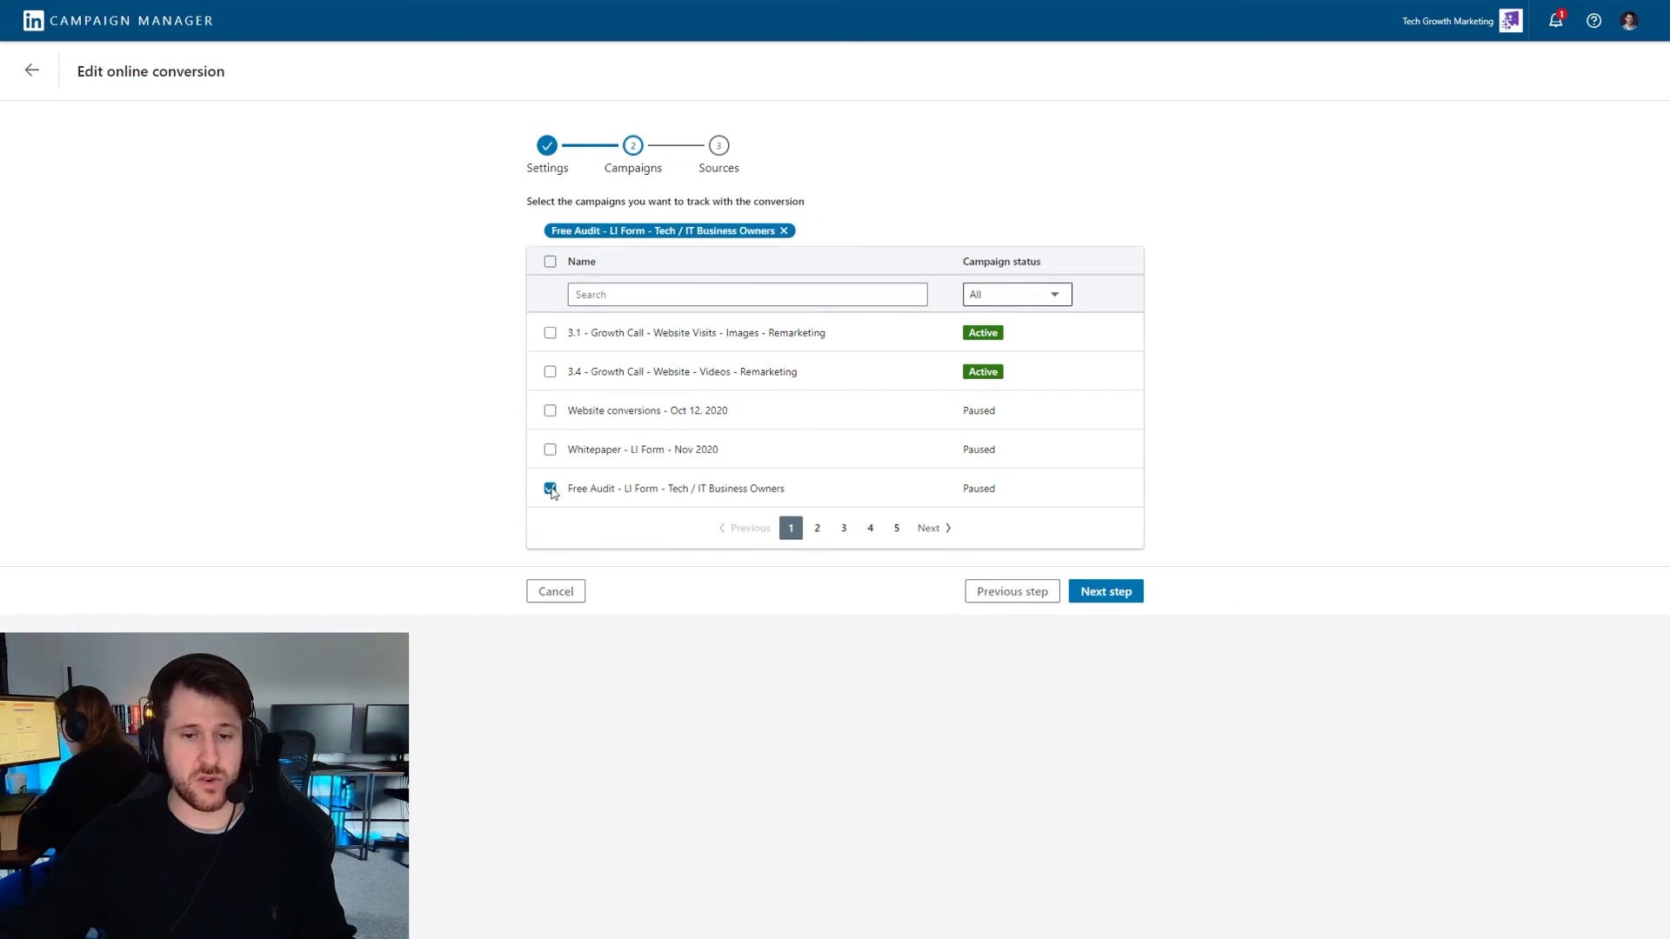
click(551, 488)
click(560, 572)
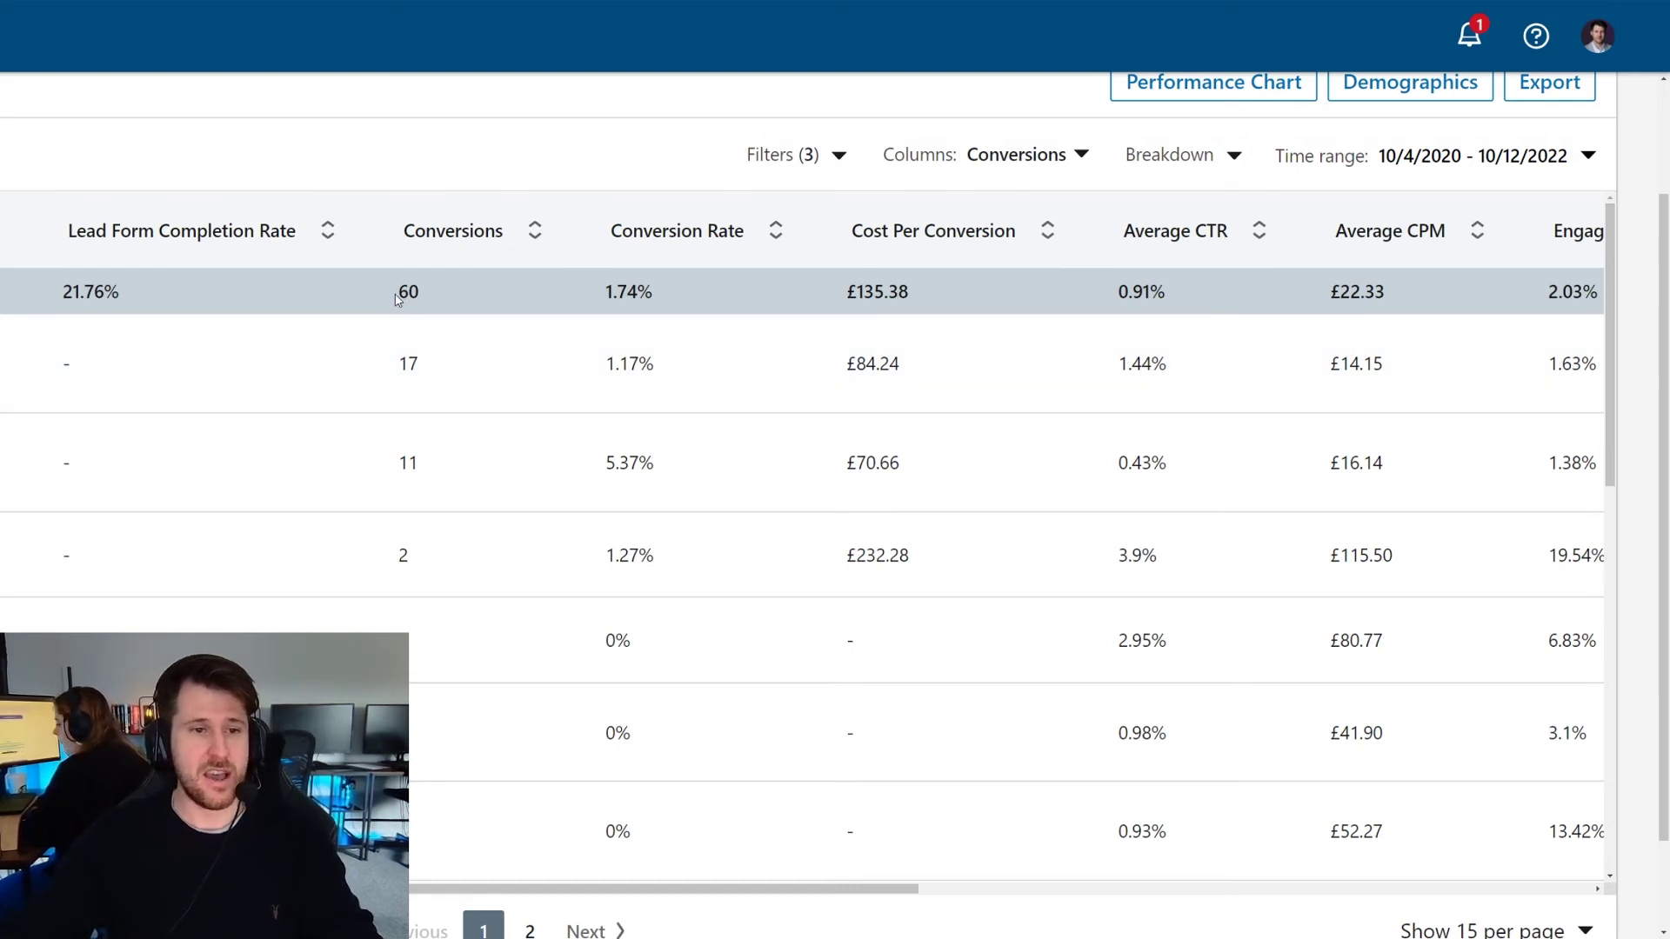
- Highlight the report totals: 60 conversions and a 1.74% conversion rate
drag(398, 292, 435, 288)
click(435, 289)
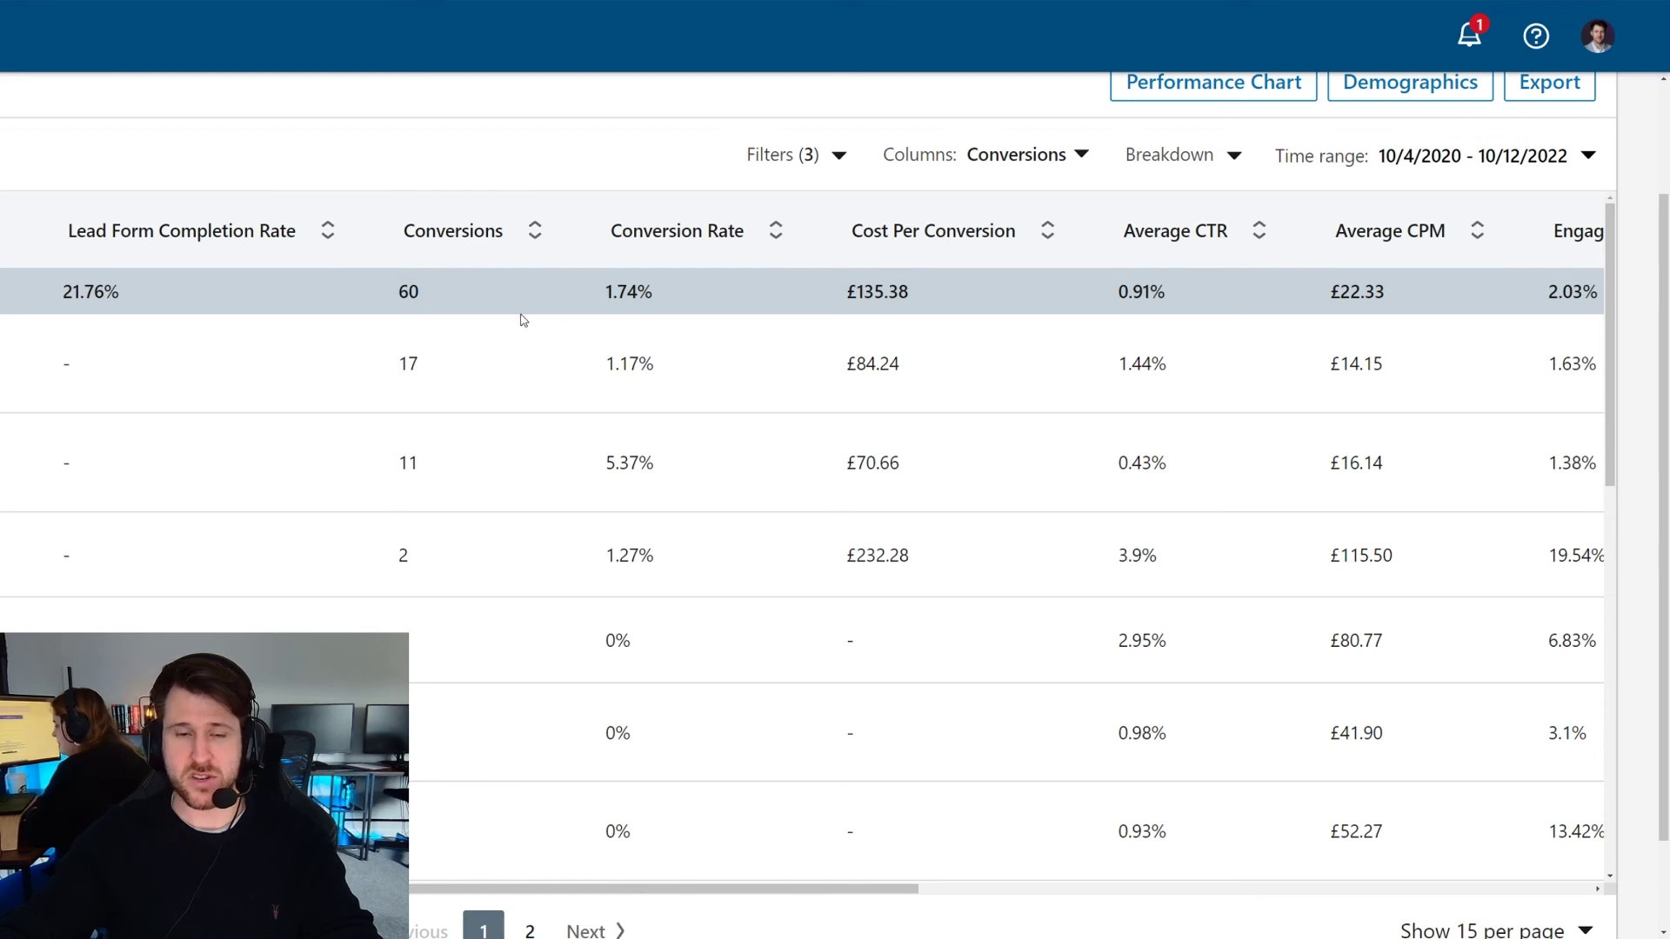
drag(601, 292, 679, 293)
click(678, 293)
- Highlight per-campaign figures: 5.37% rate and £84.24, £70.66, £232.28 costs per conversion
drag(606, 461, 680, 465)
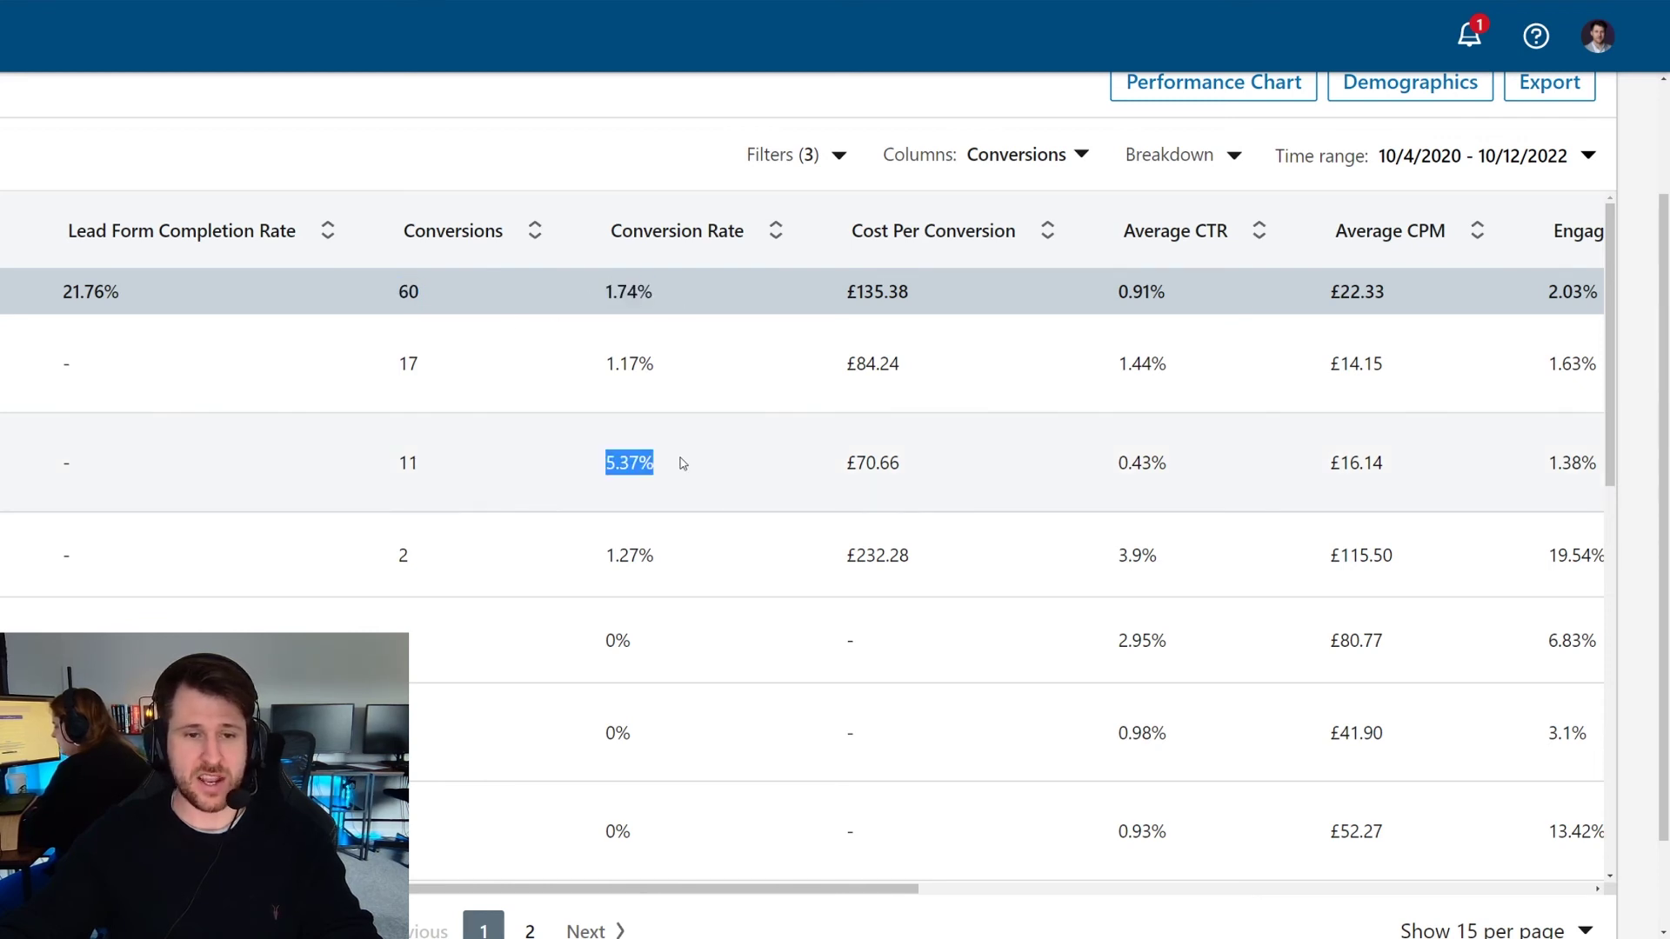
click(682, 464)
drag(841, 361, 901, 362)
click(902, 362)
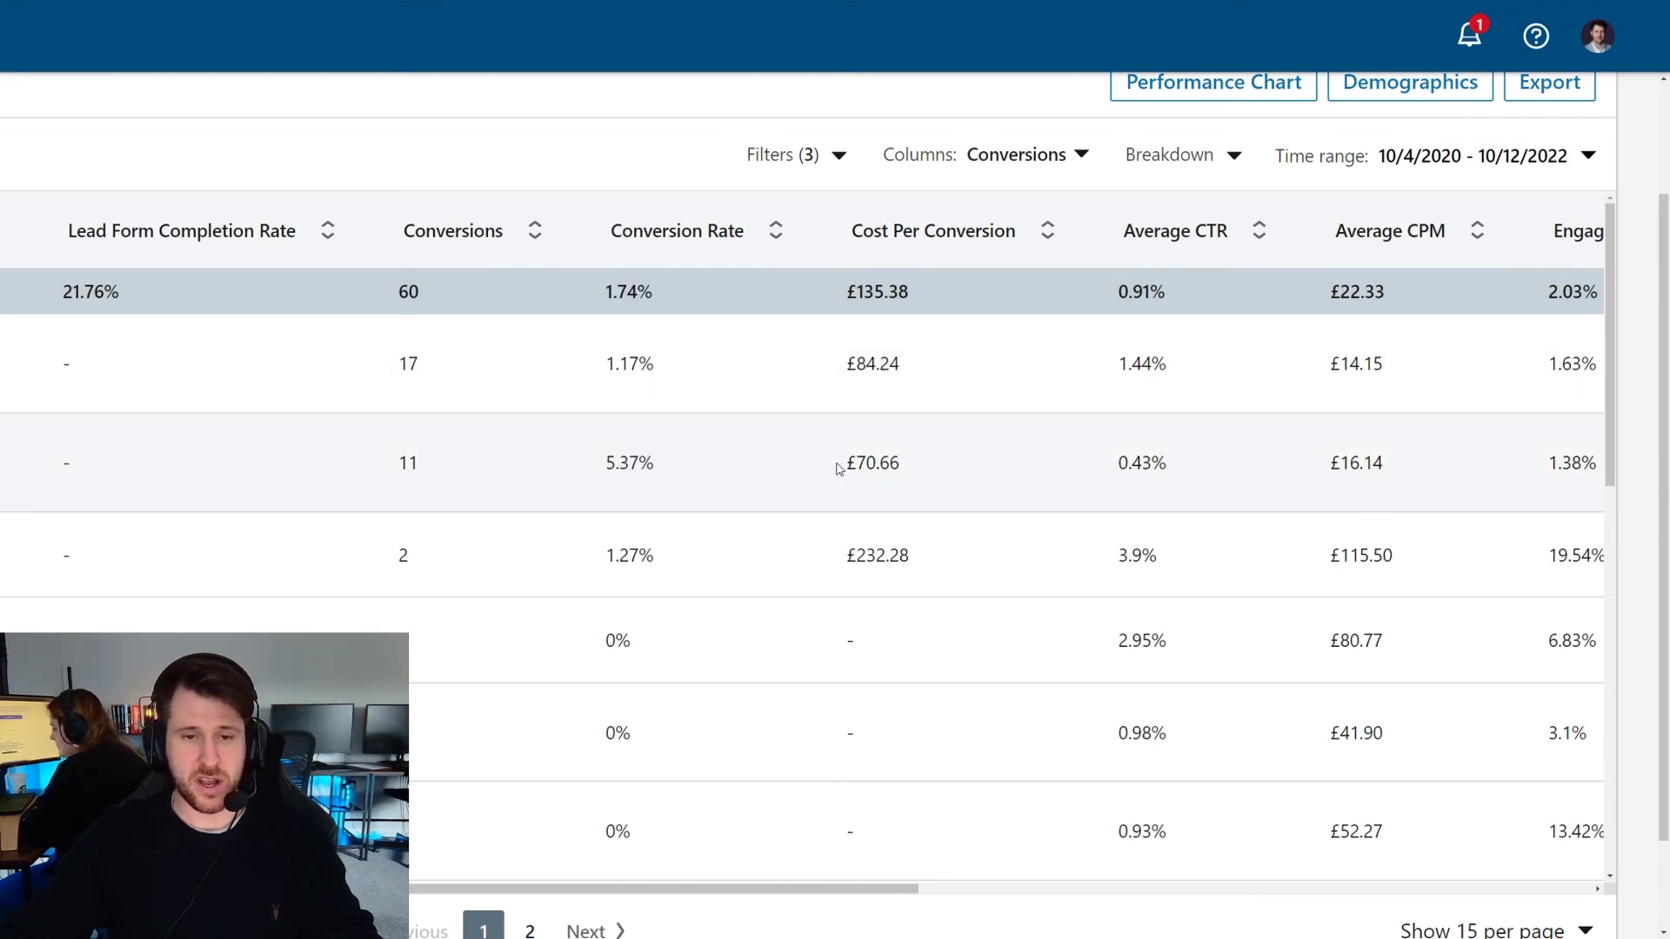
drag(838, 469, 915, 468)
click(916, 470)
drag(840, 557, 907, 560)
click(888, 562)
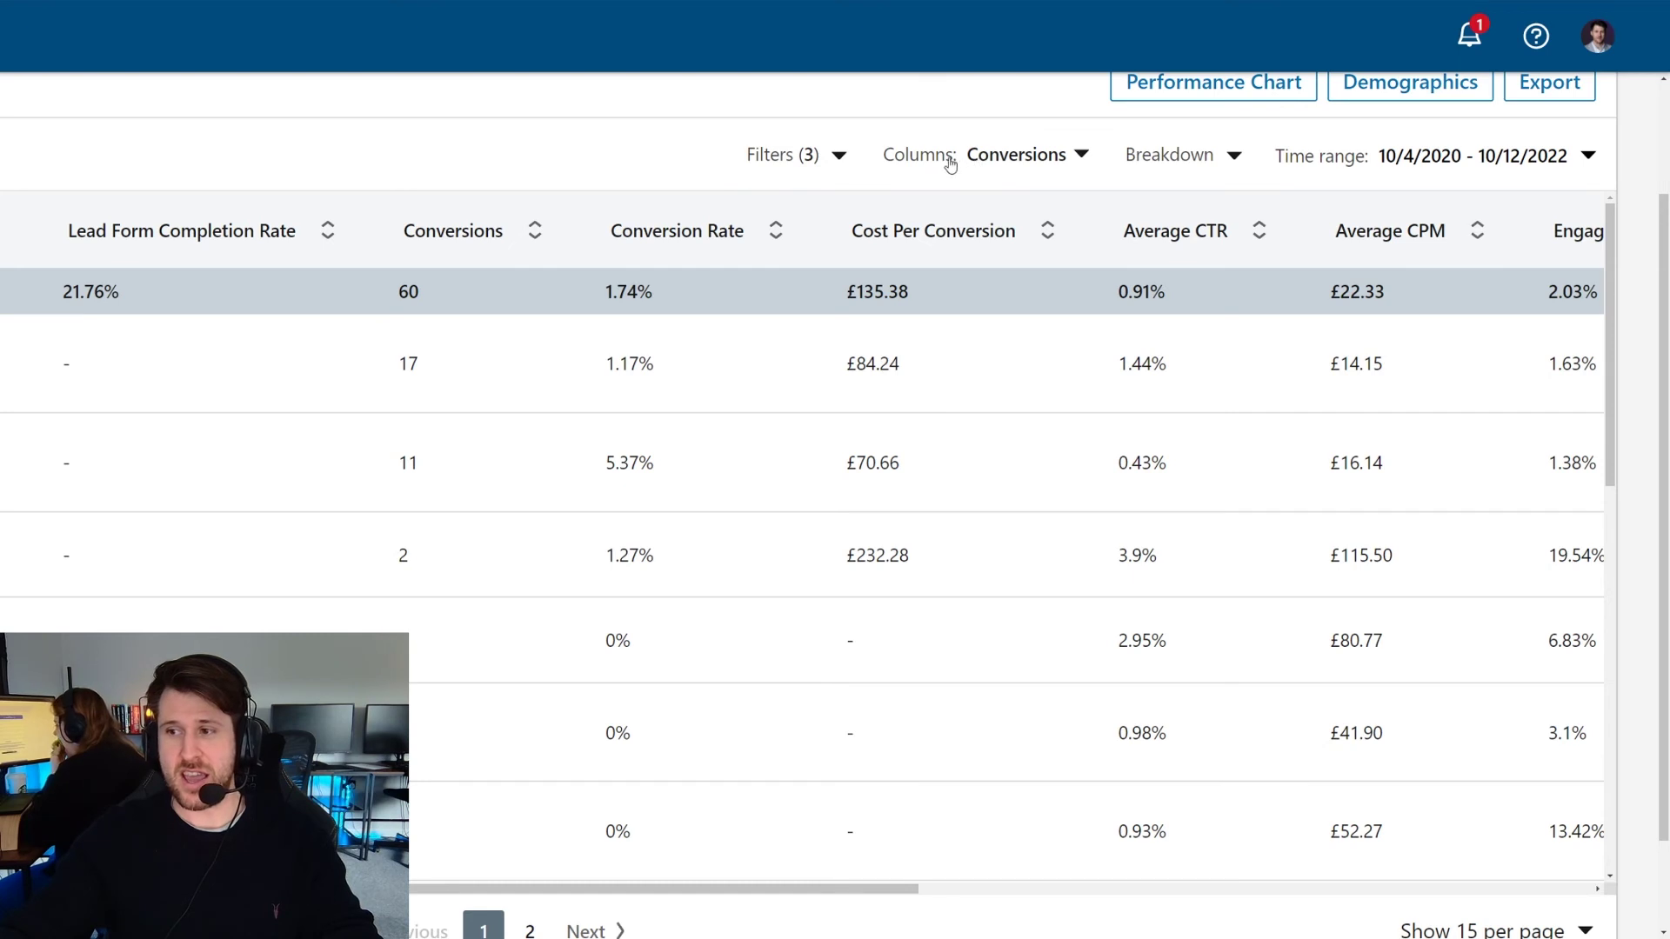
- In Customize Columns, search 'conv' to confirm Conversions and Conversion Rate are already ticked
click(1002, 166)
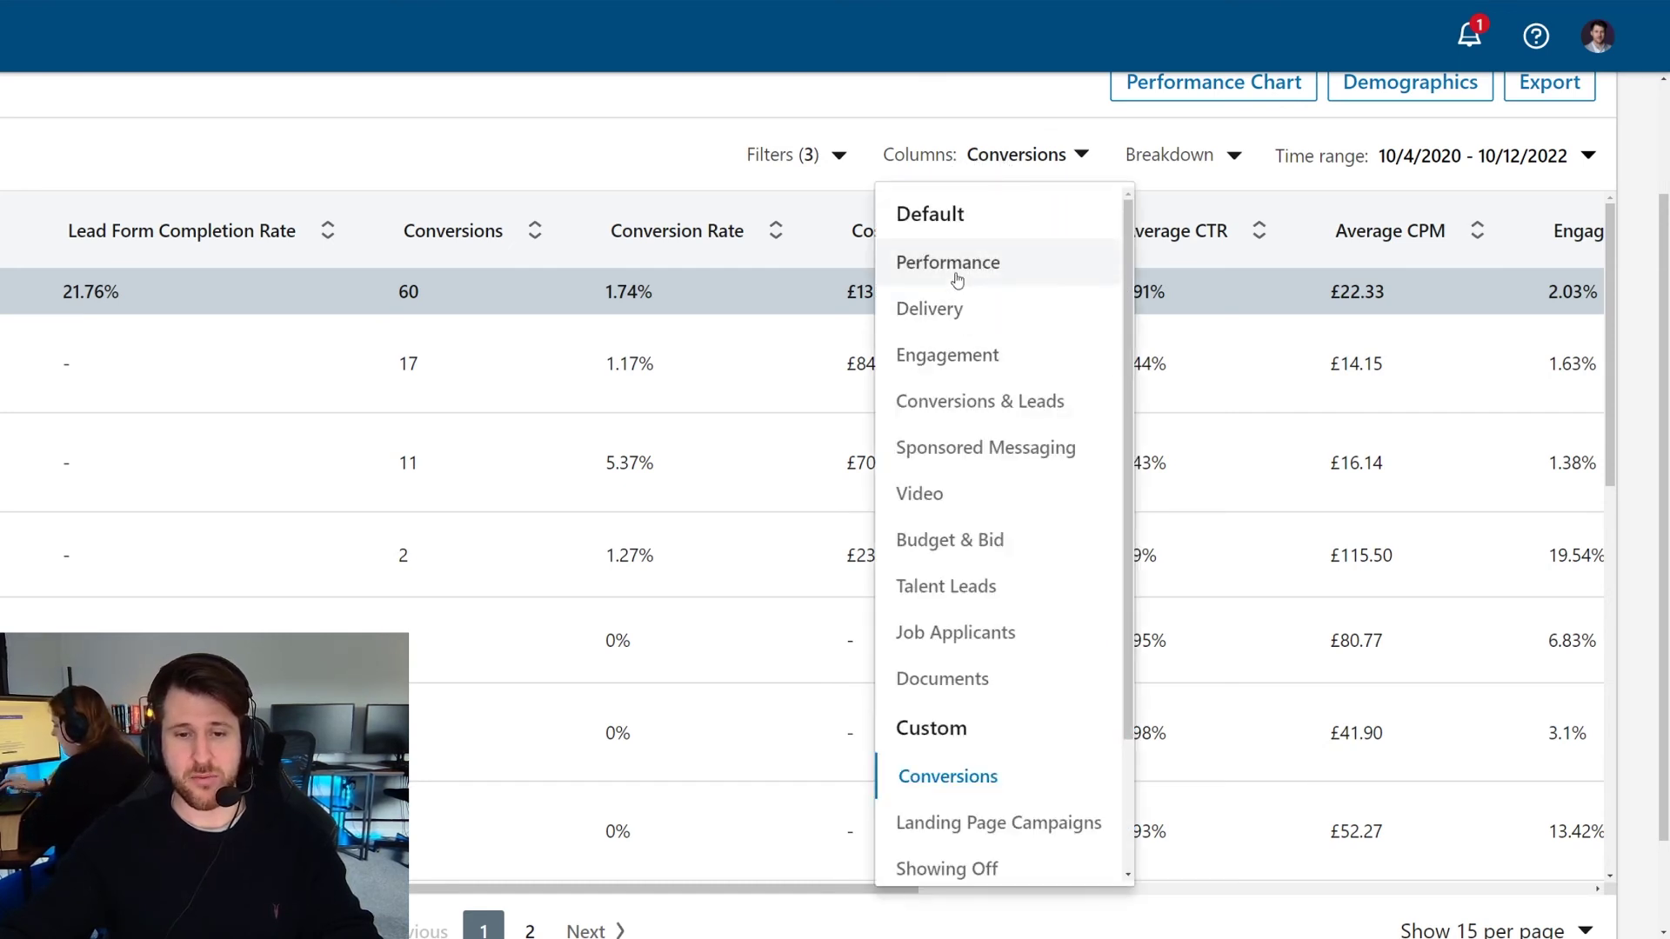
scroll(965, 531, down, 2)
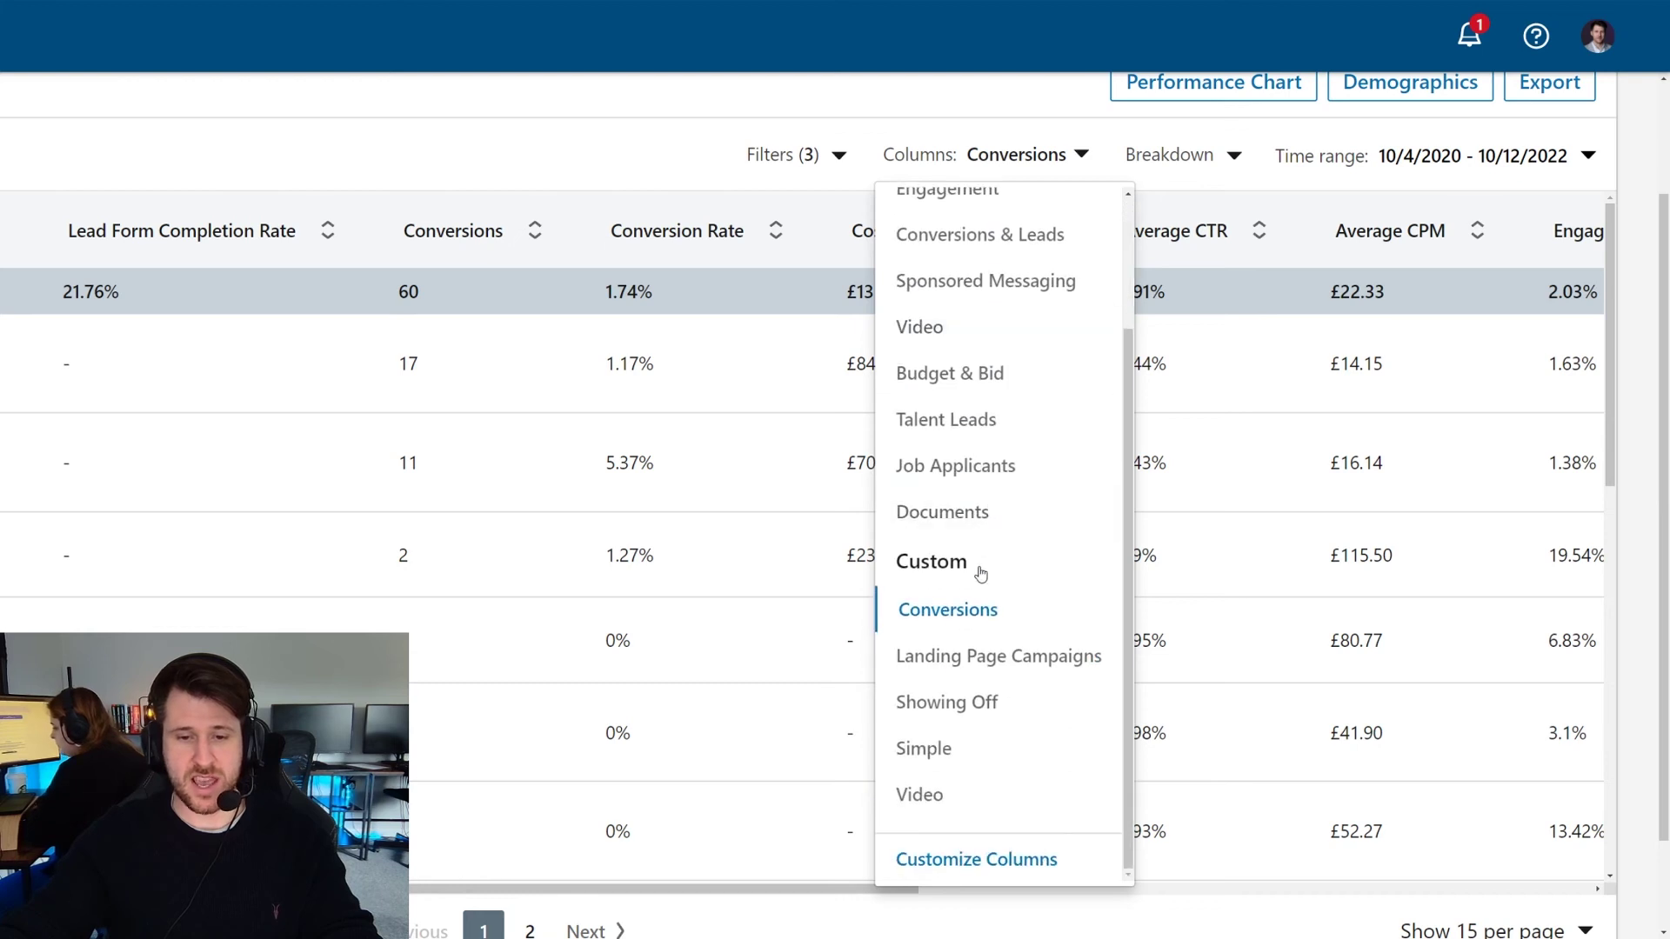
click(974, 861)
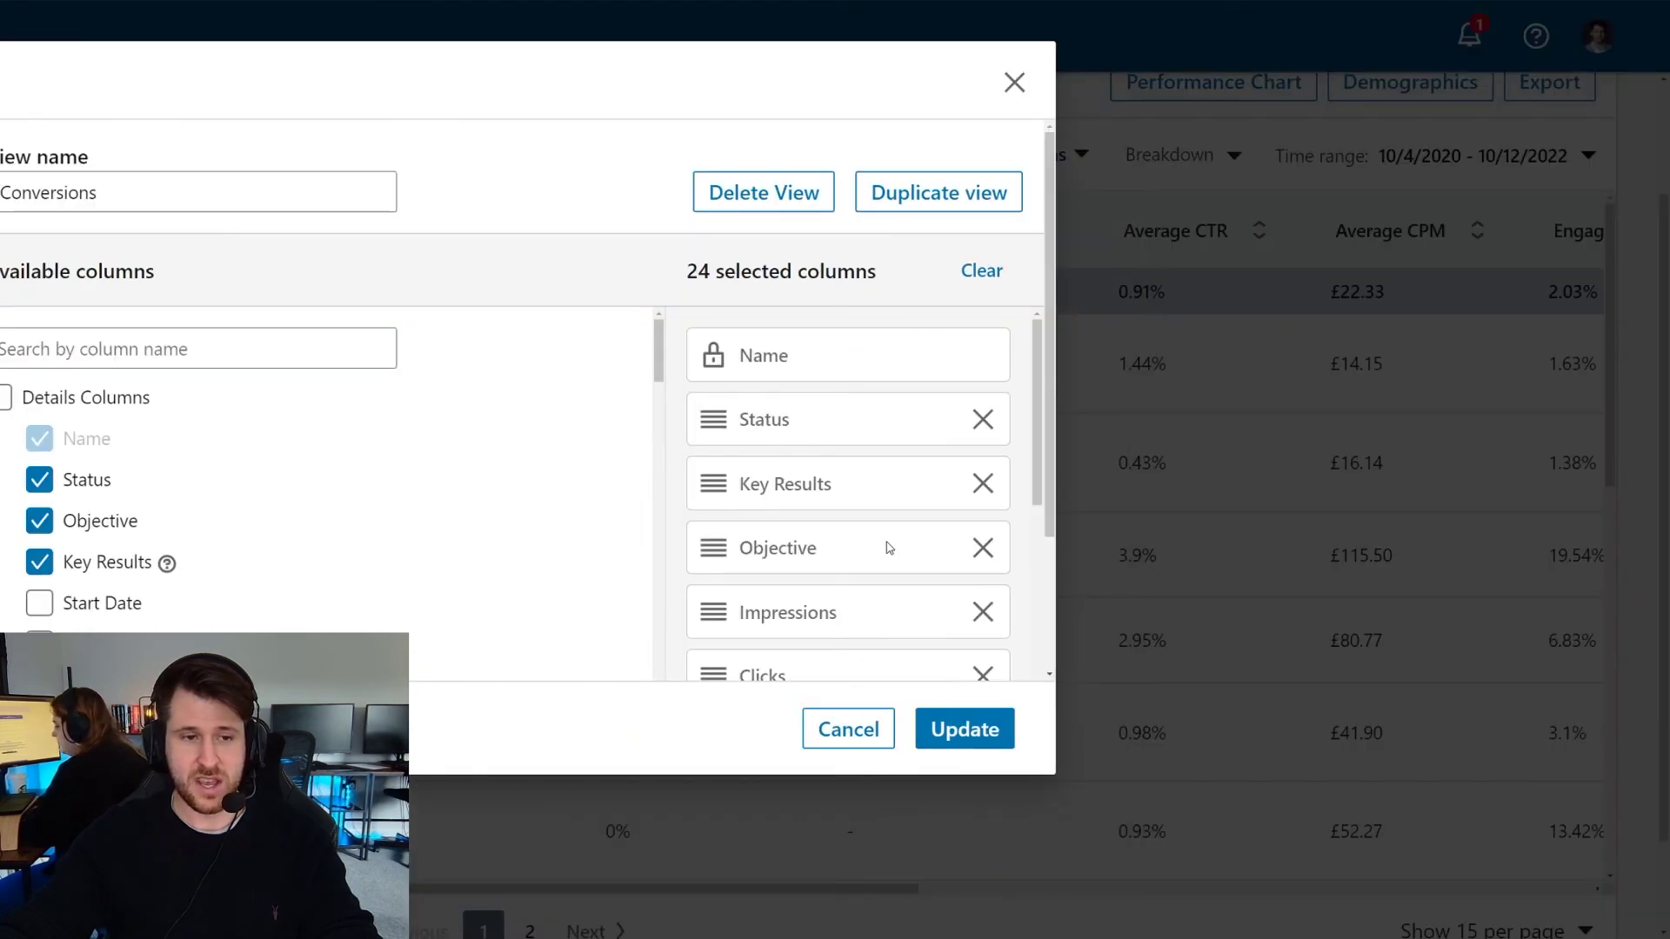
scroll(438, 402, down, 5)
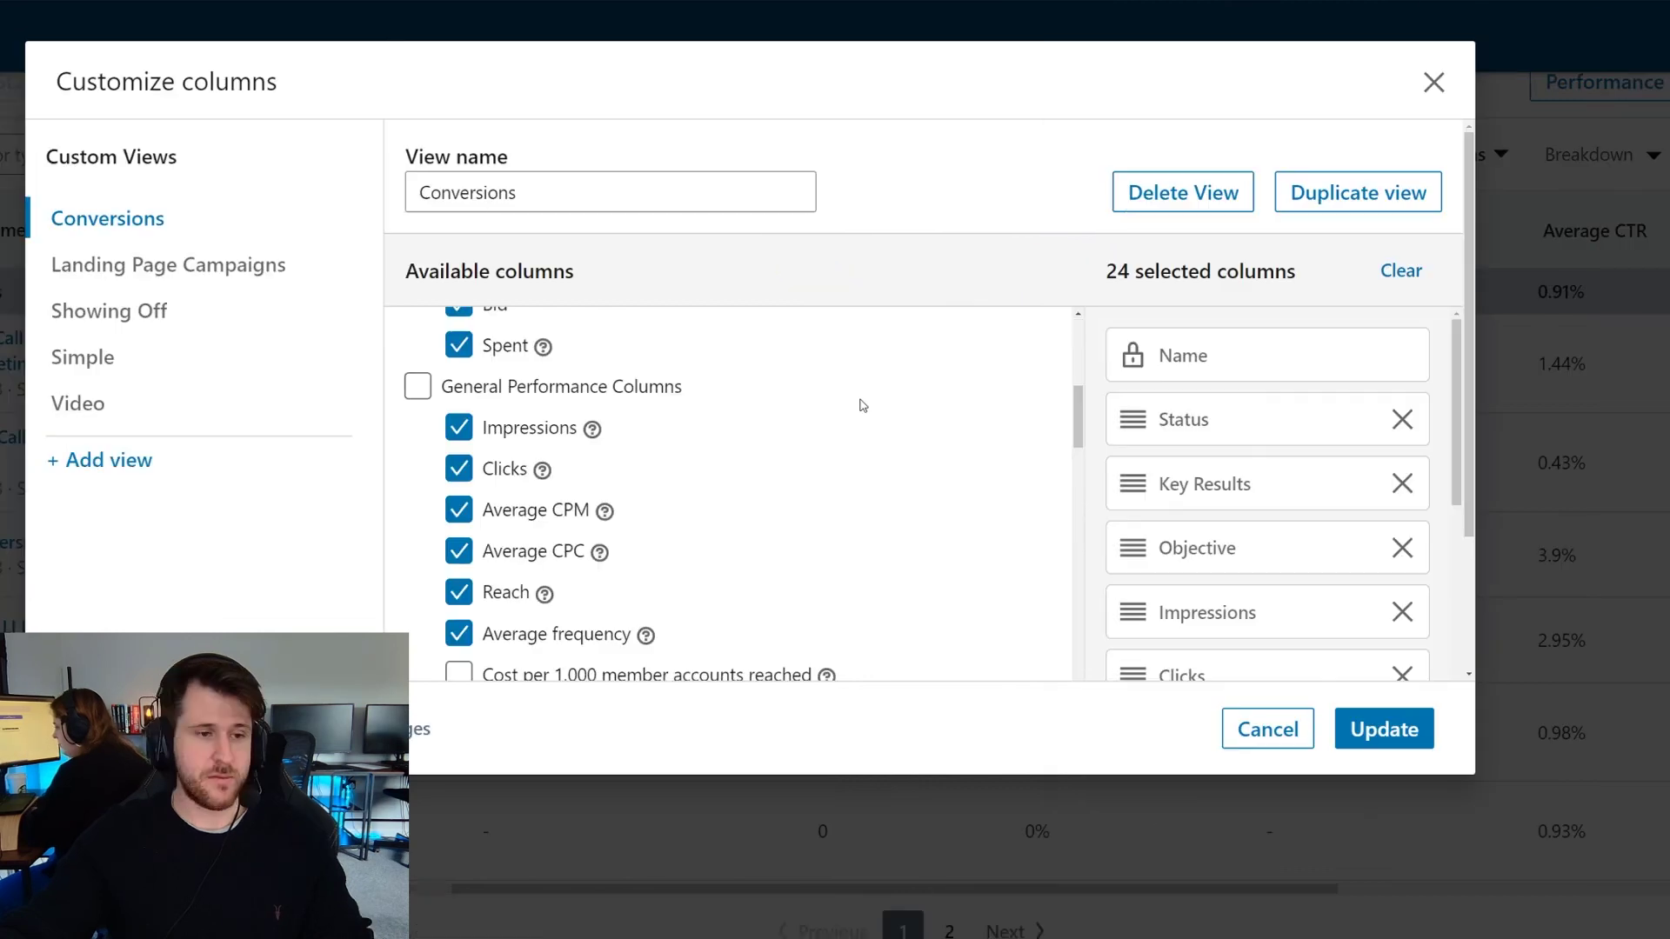
scroll(439, 403, up, 5)
scroll(408, 440, down, 4)
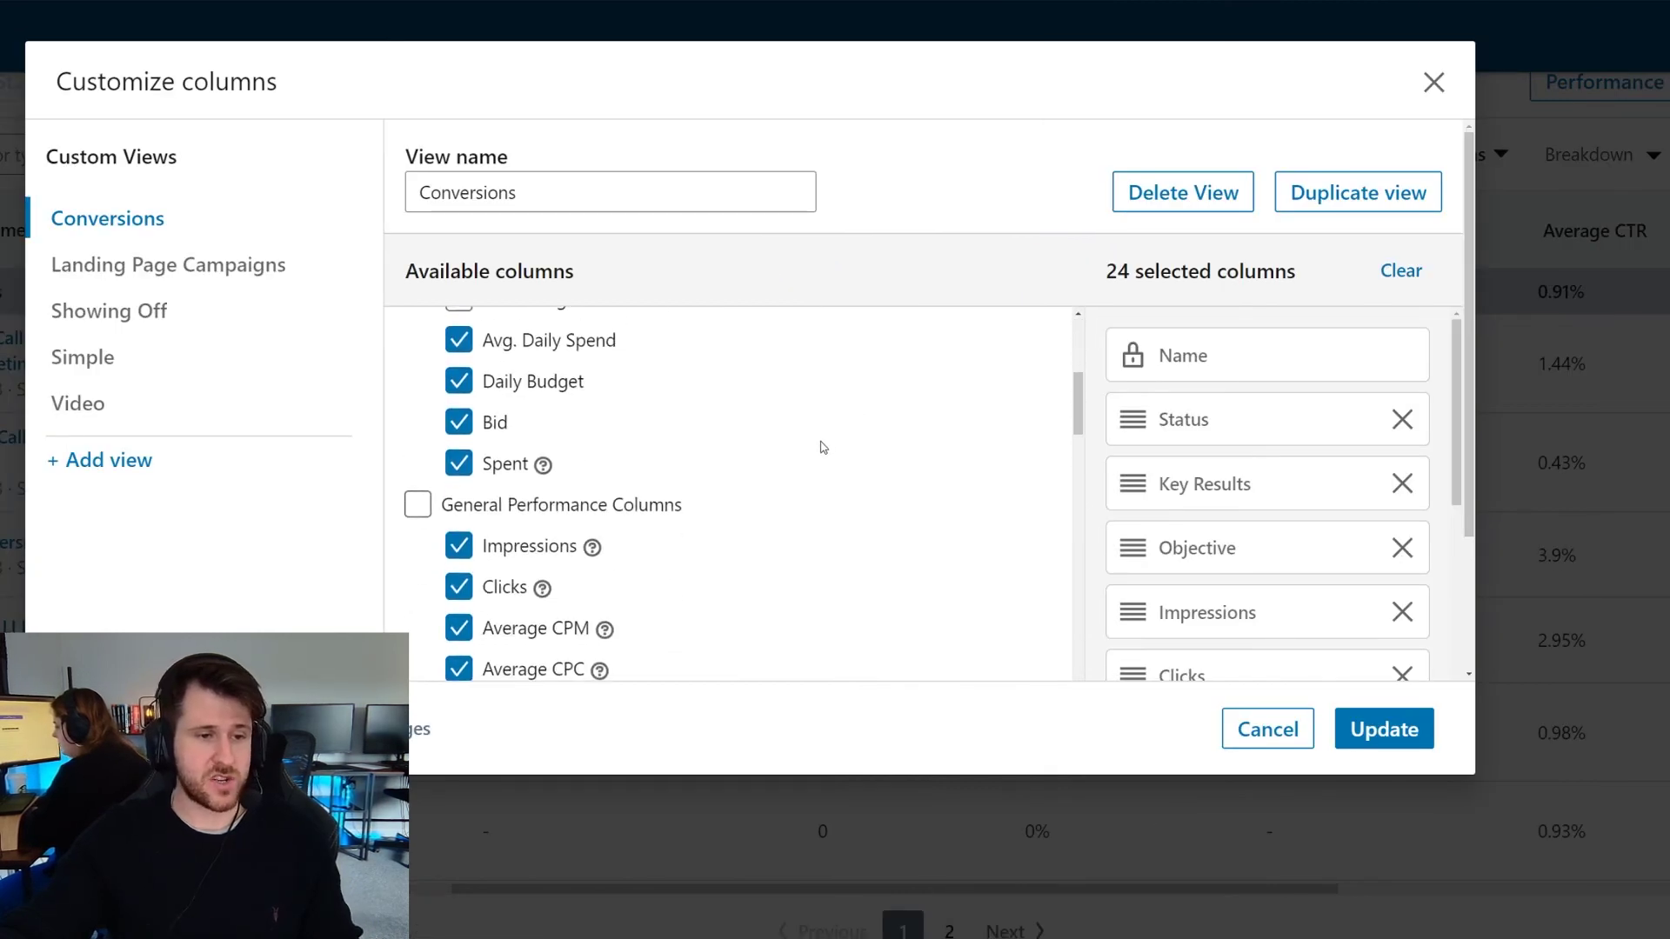
scroll(823, 447, down, 8)
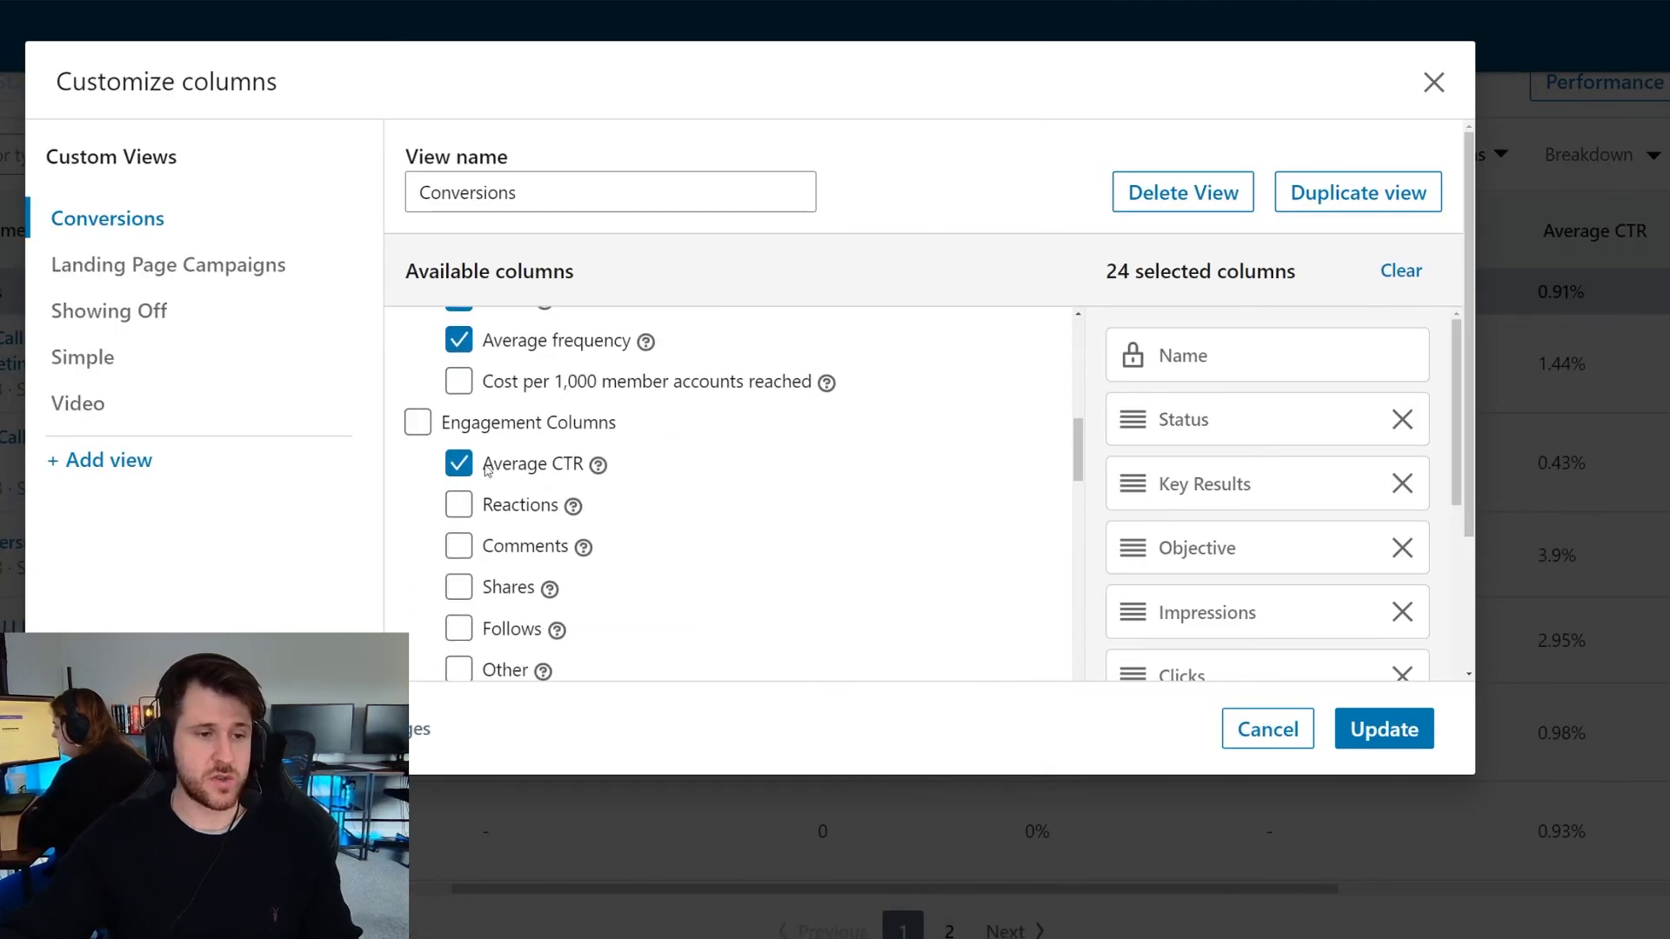
scroll(822, 447, up, 14)
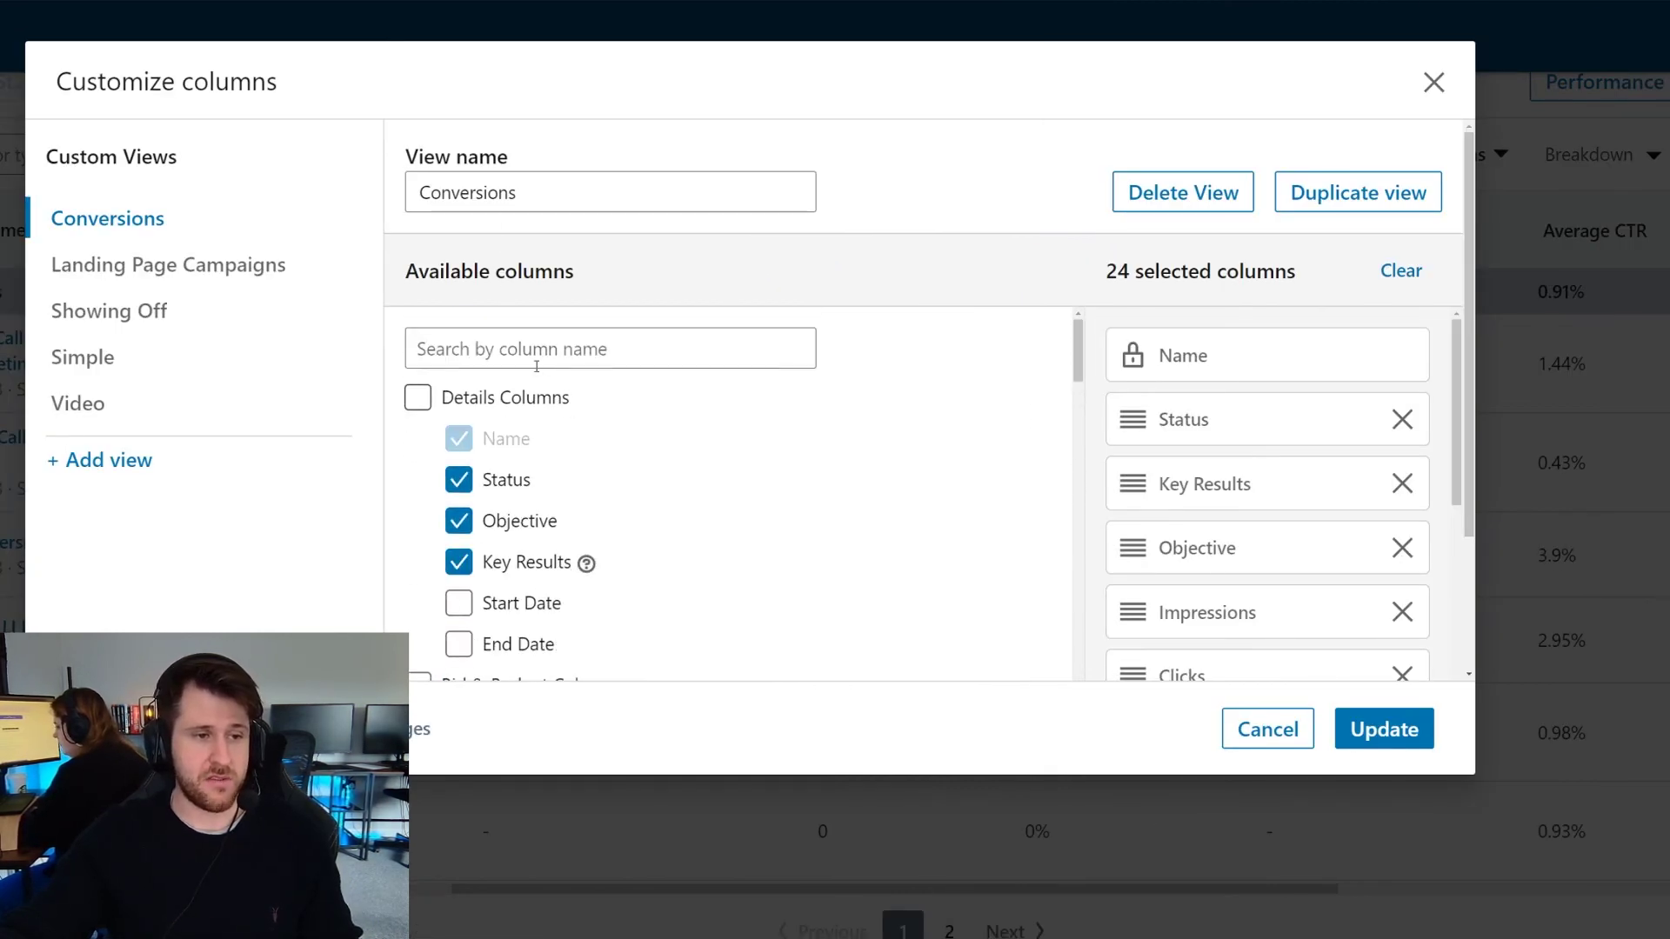
click(525, 348)
text(conversion)
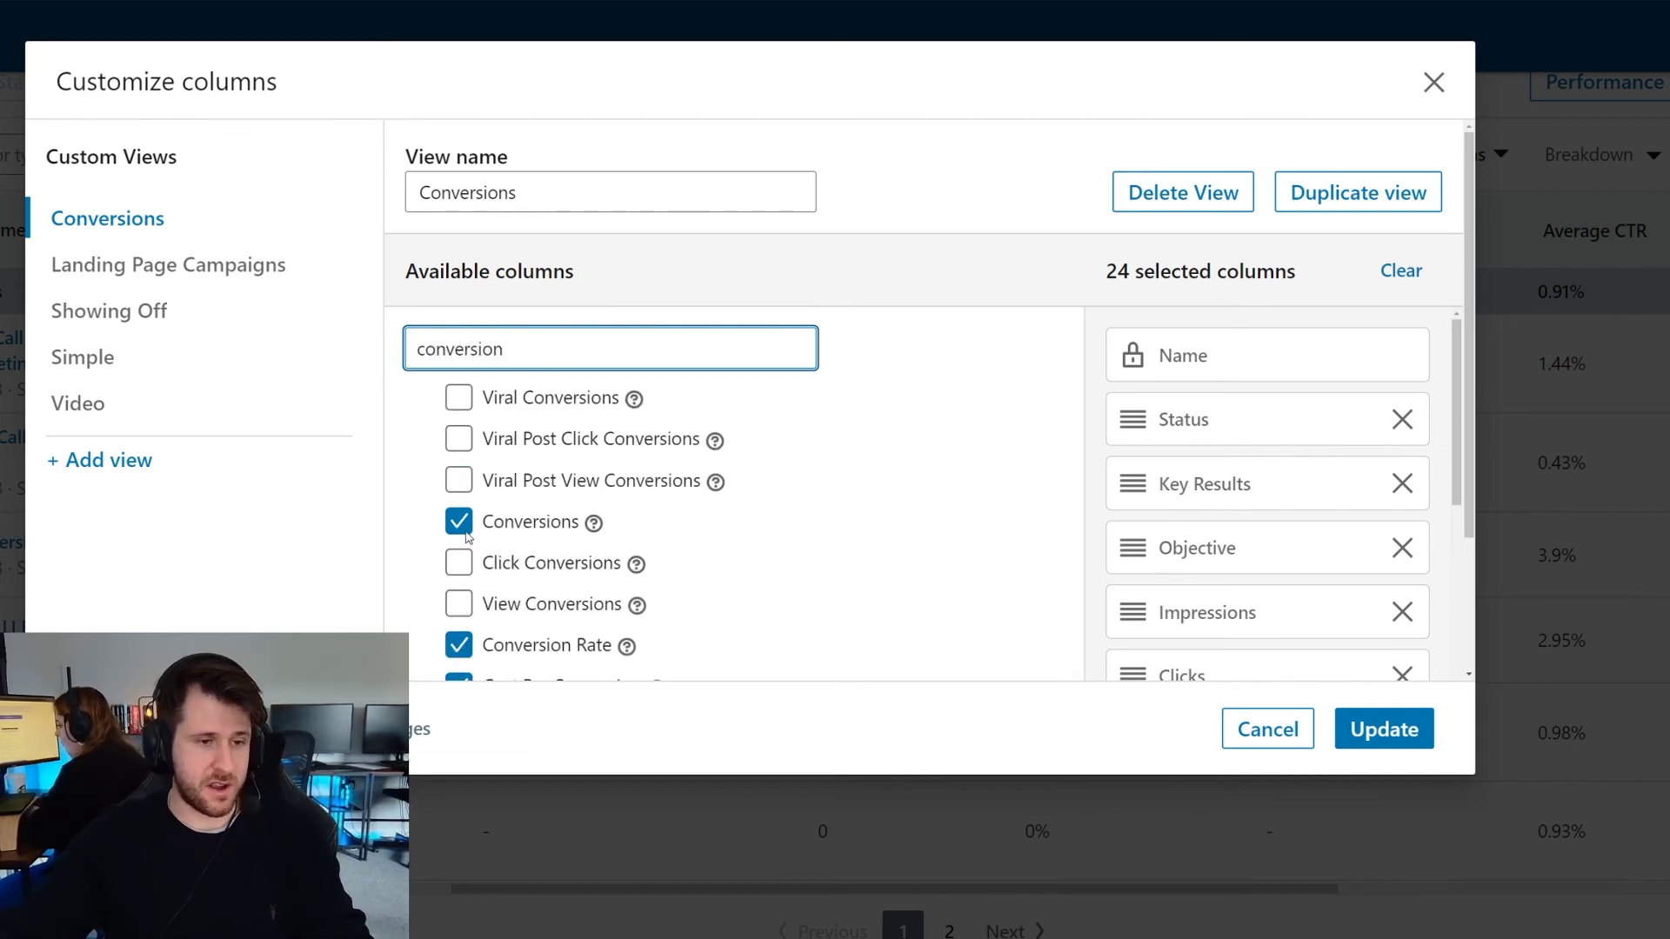
scroll(470, 535, down, 2)
scroll(487, 412, up, 2)
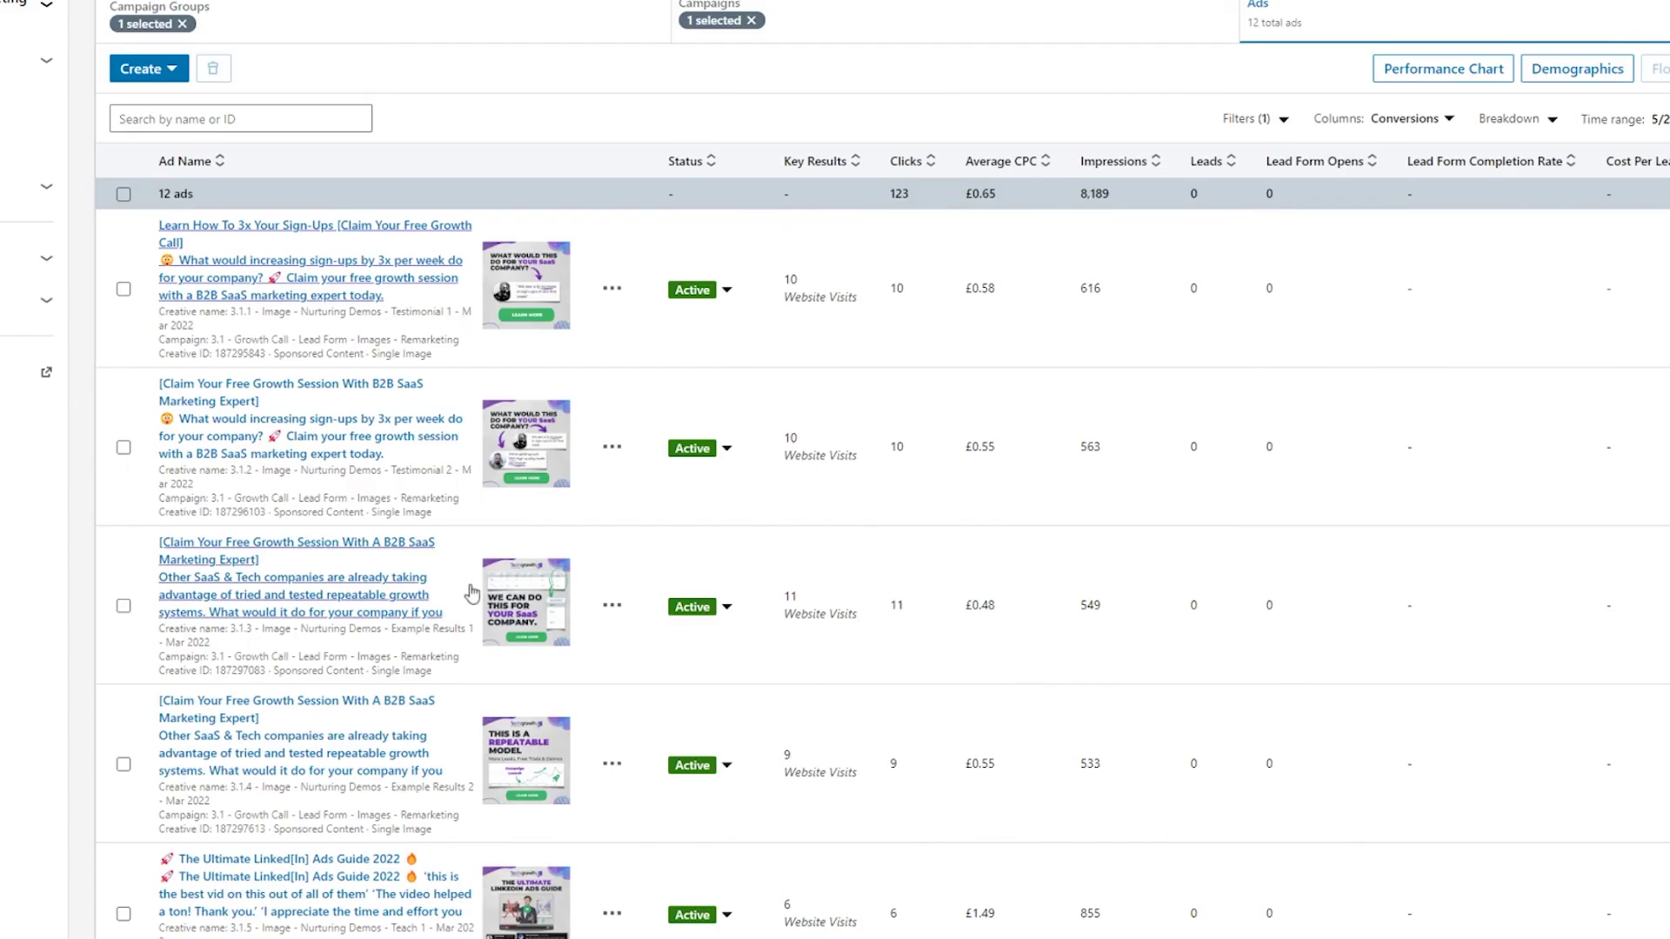
scroll(360, 671, down, 5)
scroll(360, 671, down, 3)
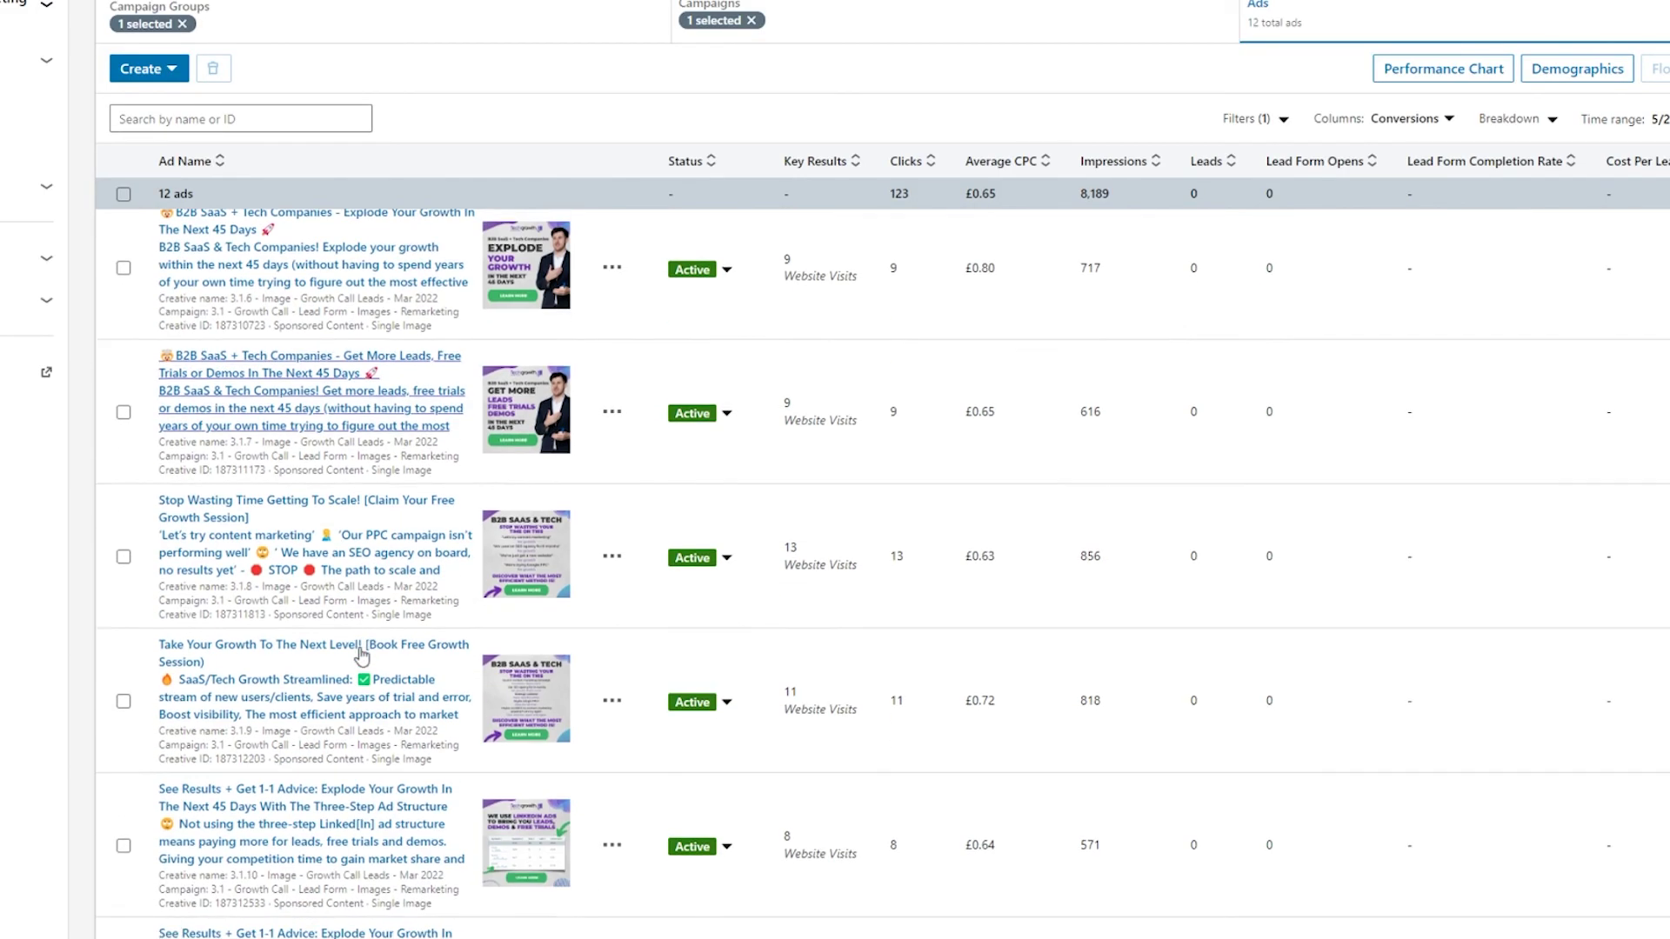